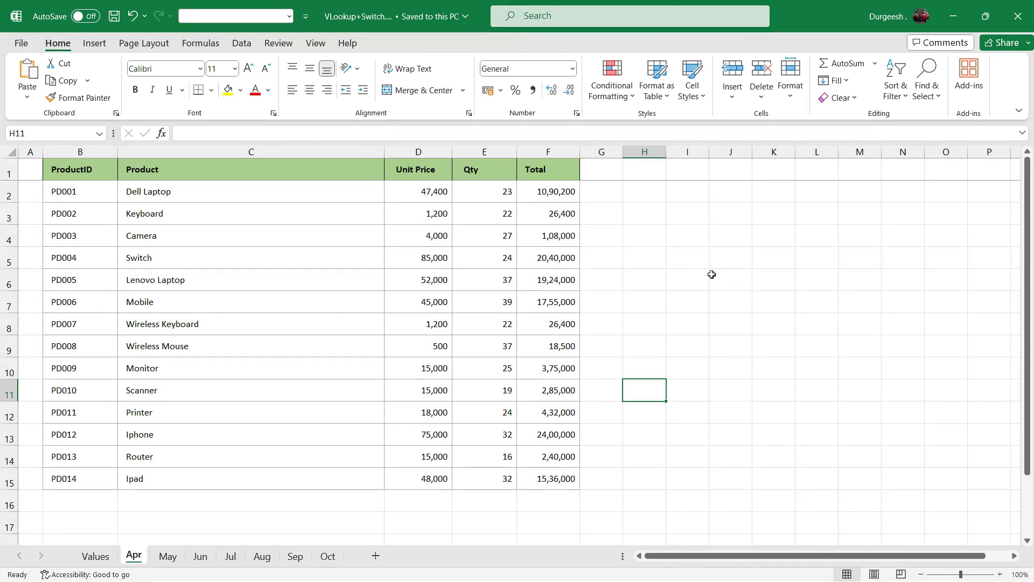
Step: Look through the May to Aug sheets and examine the Aug column headers from ProductID to Total
left_click(163, 561)
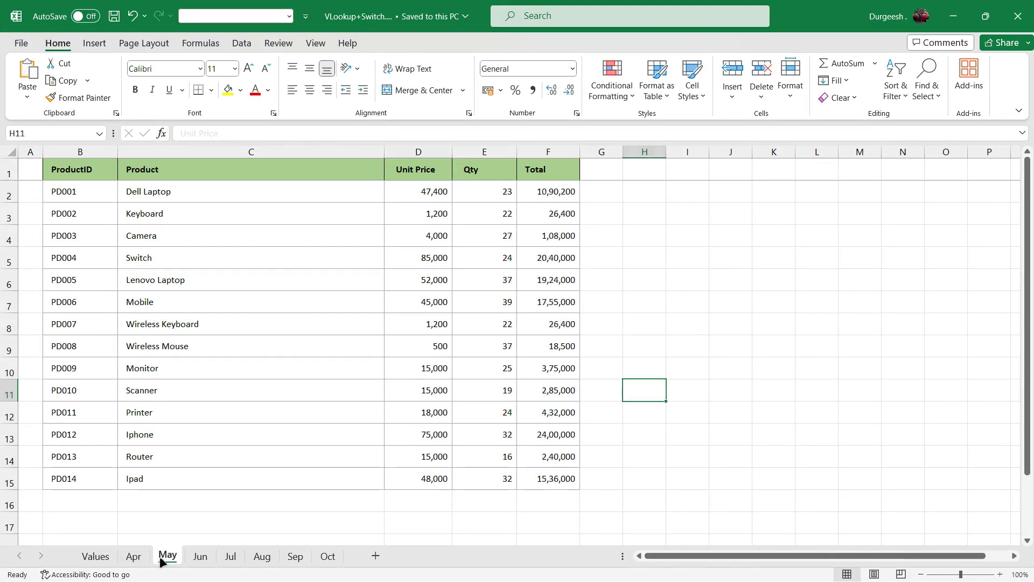
left_click(200, 556)
left_click(230, 558)
left_click(261, 558)
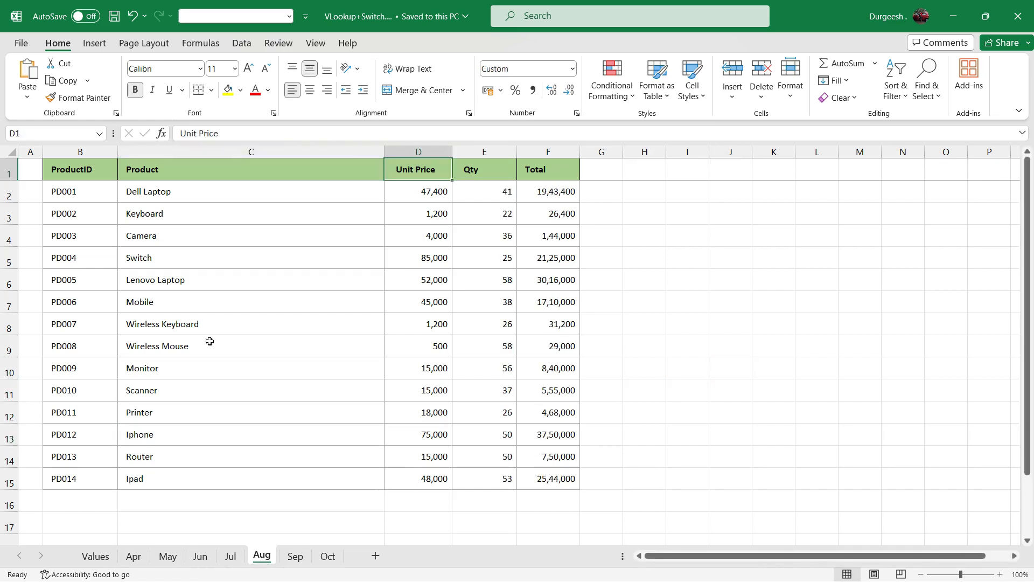
left_click(79, 173)
left_click(216, 172)
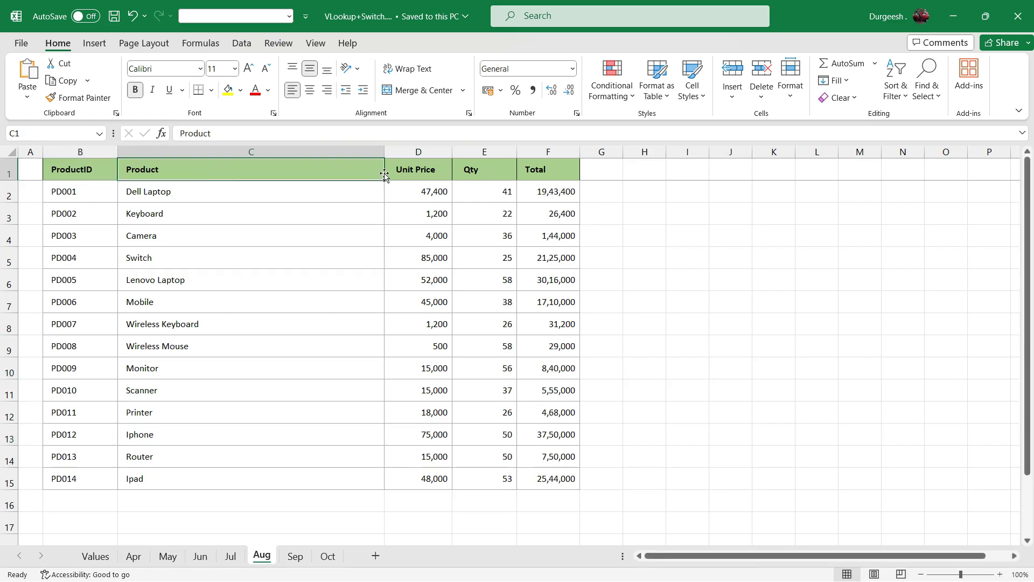
left_click(409, 170)
left_click(486, 170)
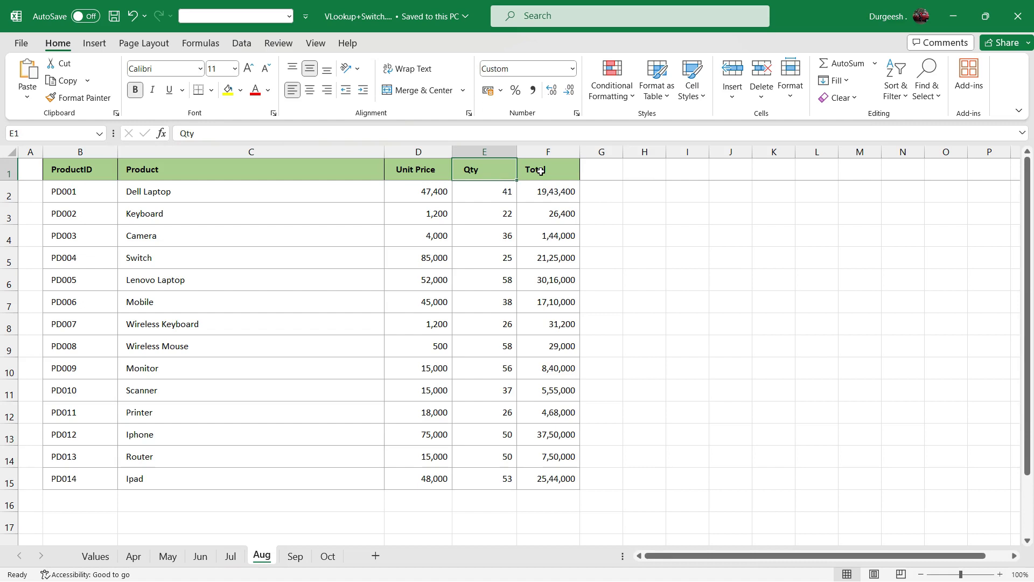
left_click(540, 171)
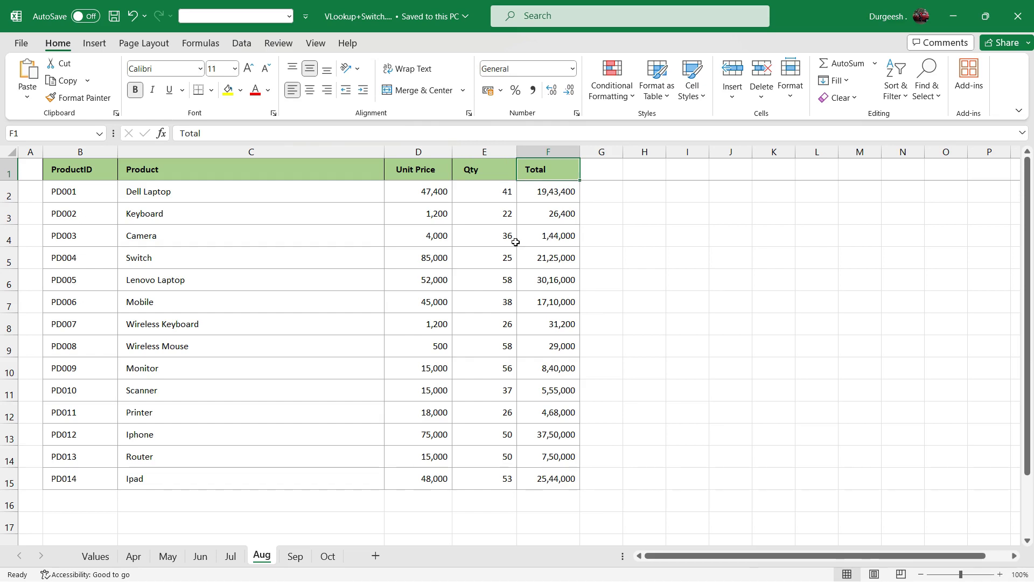
Step: Compare the ProductID lists on the Aug and May sheets
left_click_drag(67, 194, 67, 481)
left_click(168, 556)
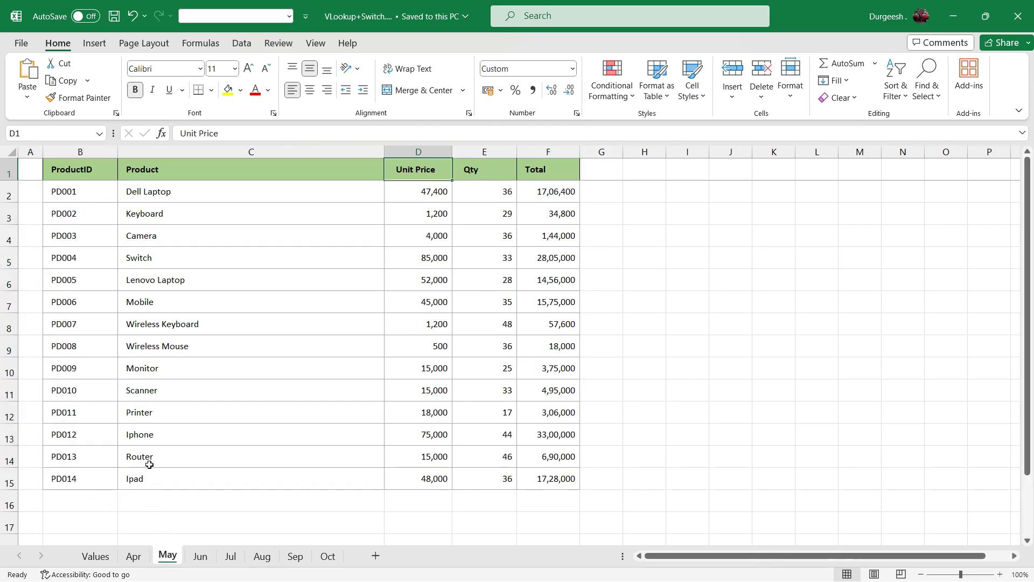
left_click_drag(81, 191, 83, 480)
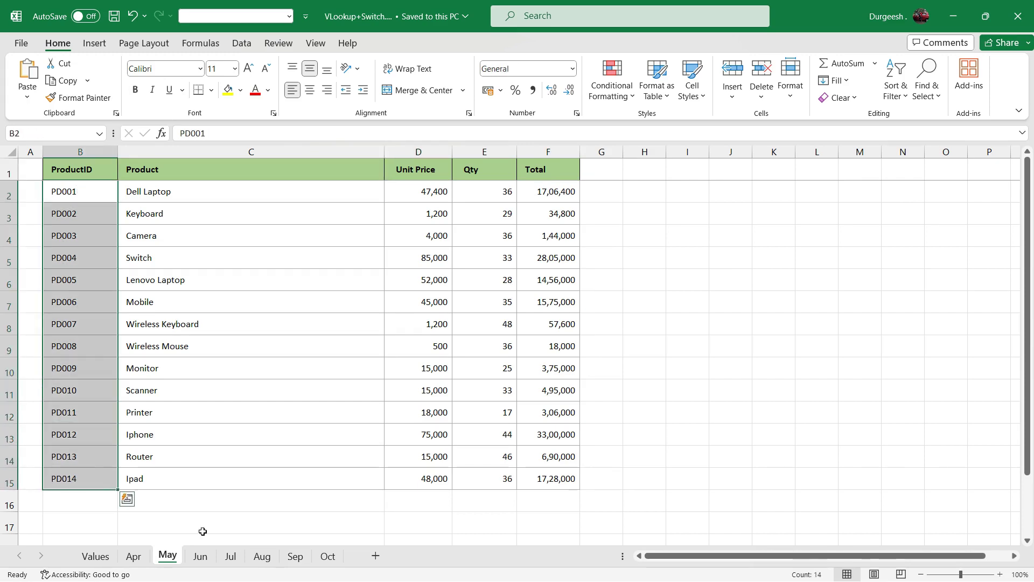
left_click(262, 557)
left_click(87, 191)
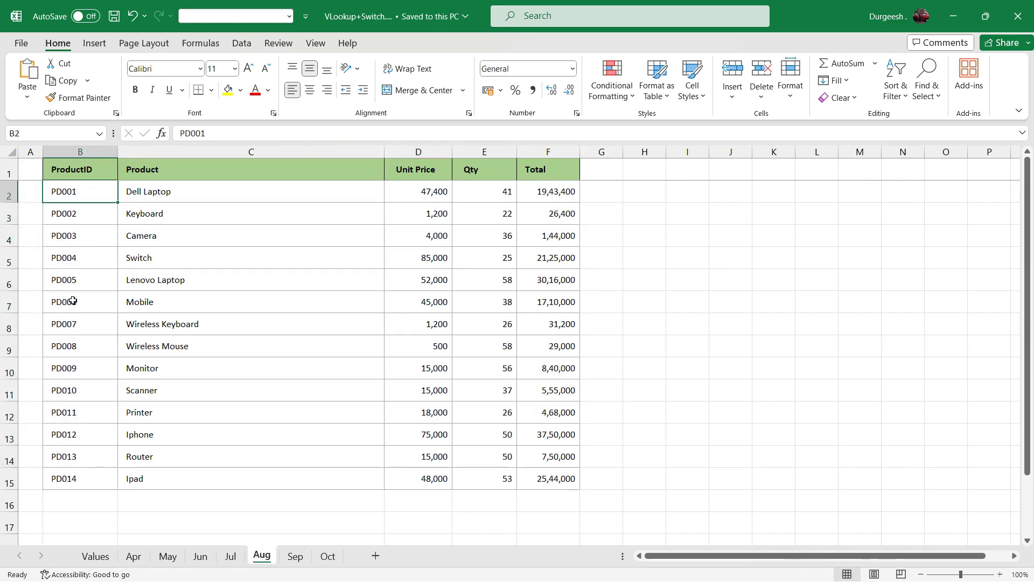
left_click_drag(73, 302, 73, 360)
left_click(252, 455)
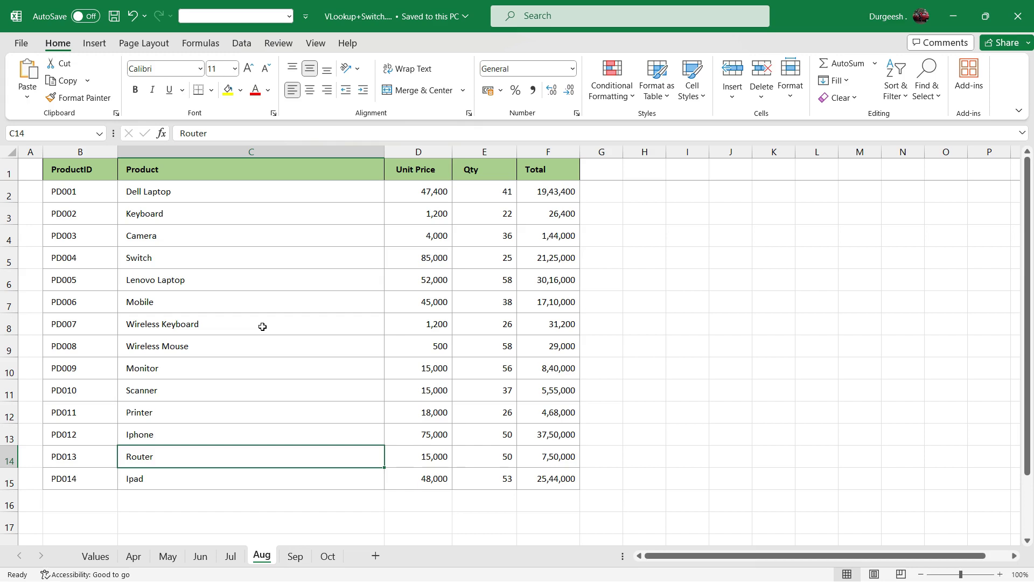
Step: Convert the Apr sheet's data range B1:F15 into a table with headers and turn off its banded rows
left_click(134, 556)
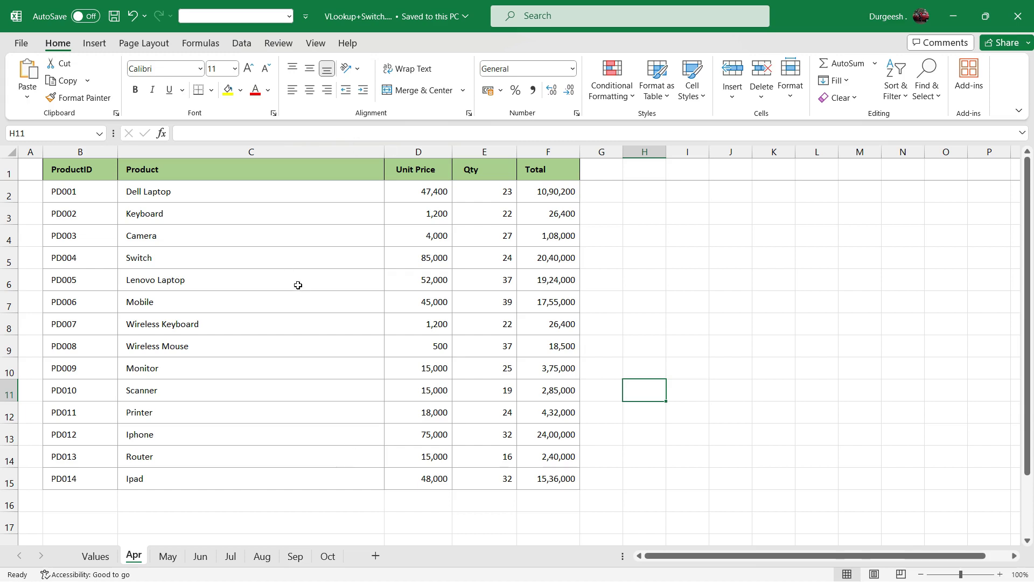
left_click(203, 297)
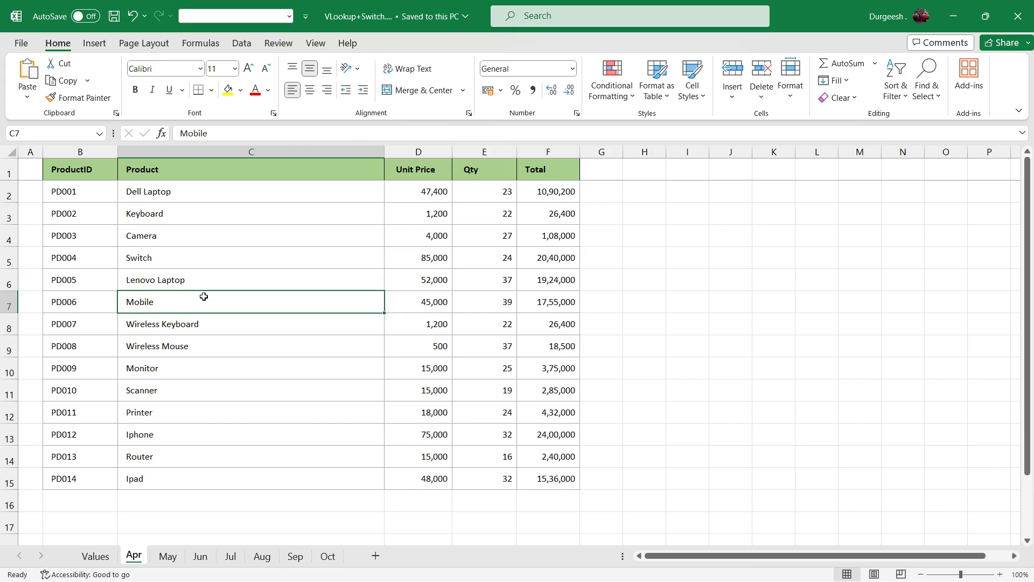
key("ctrl+a")
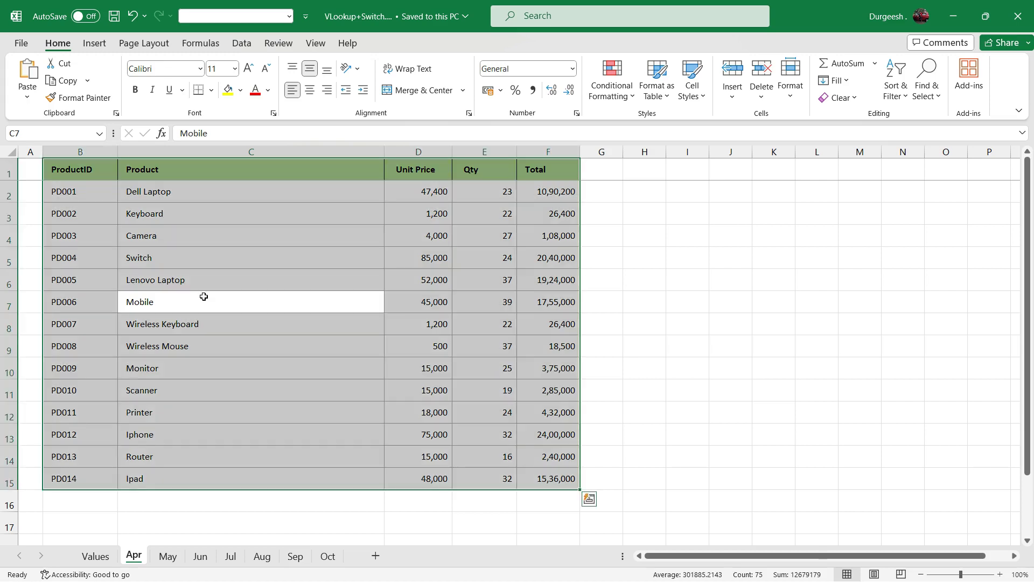
key("ctrl+t")
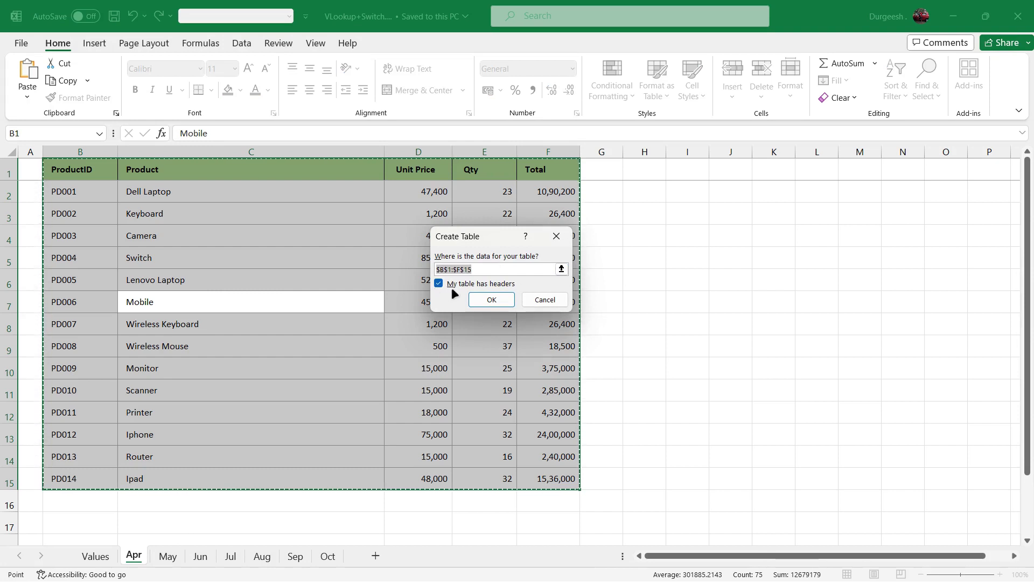
left_click(492, 300)
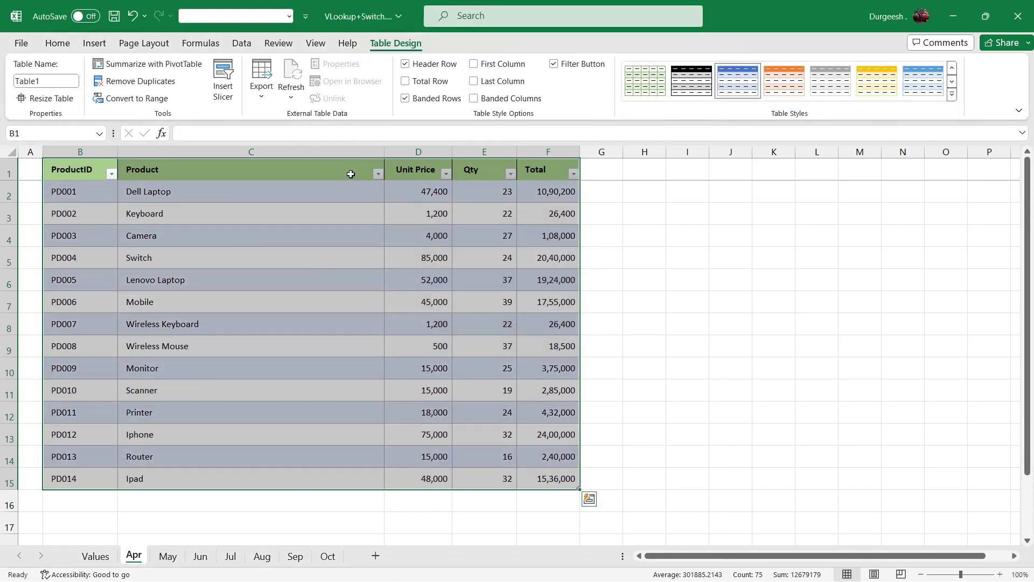
left_click(415, 98)
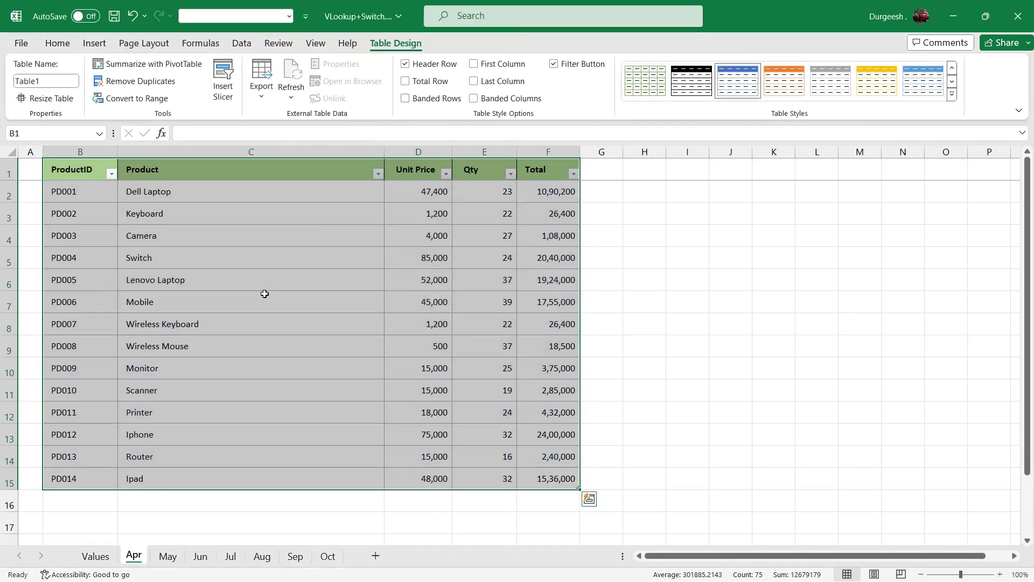
left_click(264, 294)
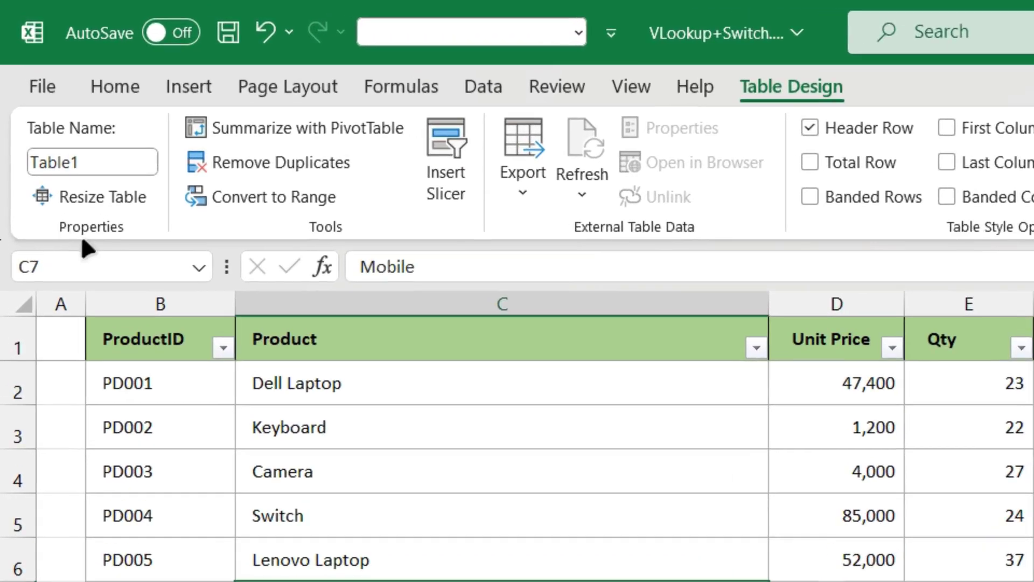
Step: Name the table on the Apr sheet TblApr
double_click(50, 82)
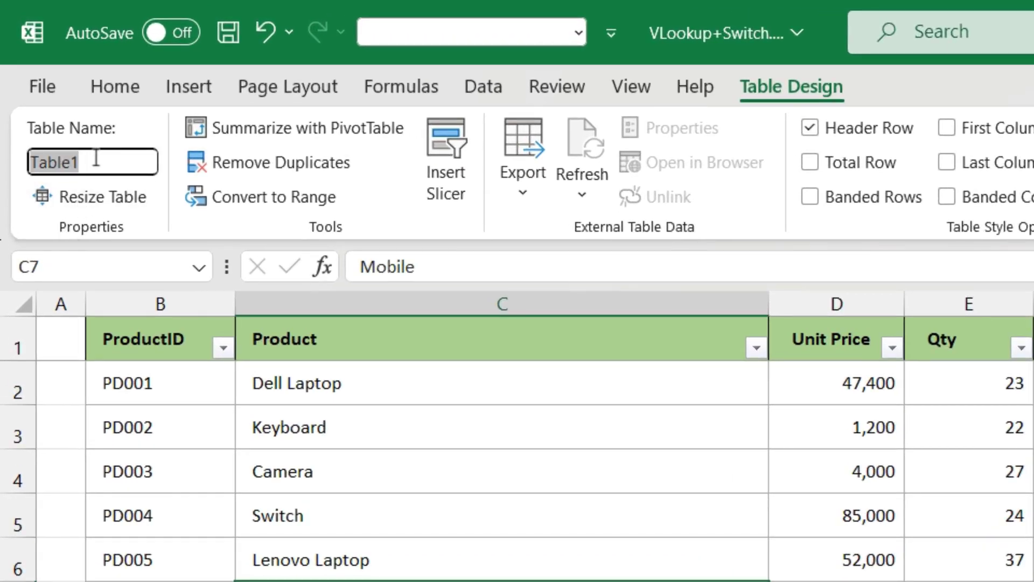
type("Tbl")
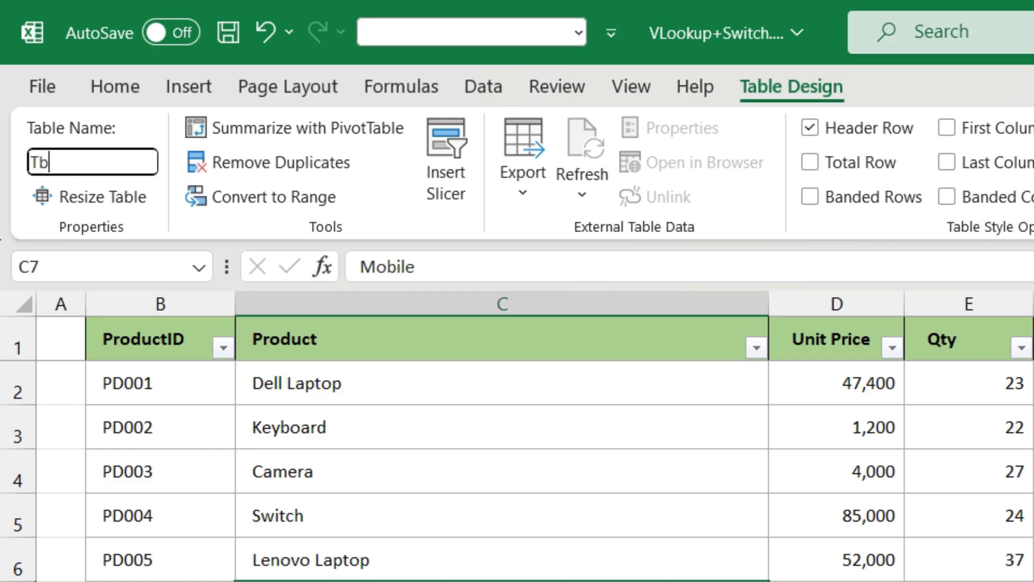
type("Apr")
key("Return")
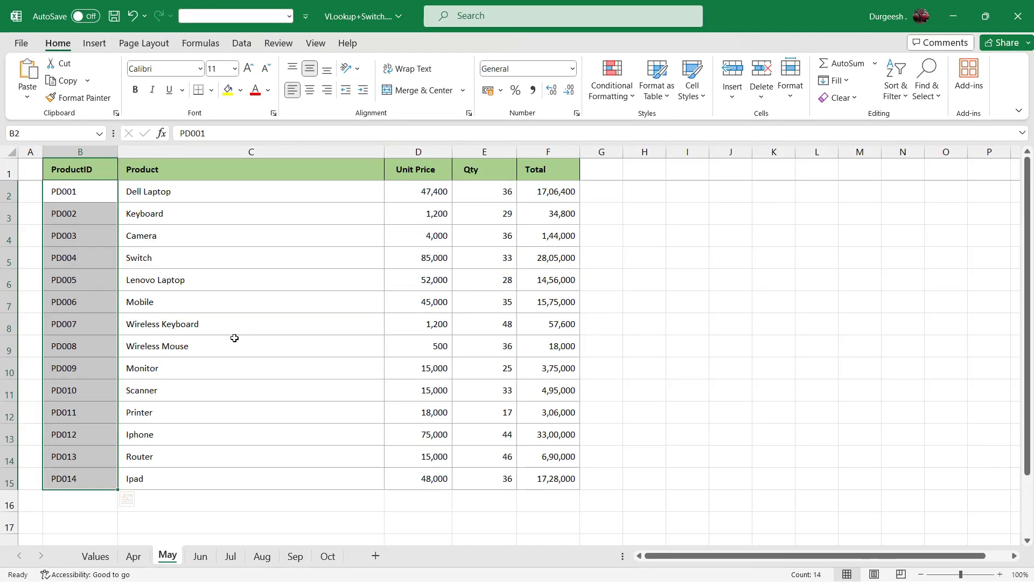
Step: Convert the May sheet's data range B1:F15 into a table with headers and turn off its banded rows
left_click(235, 337)
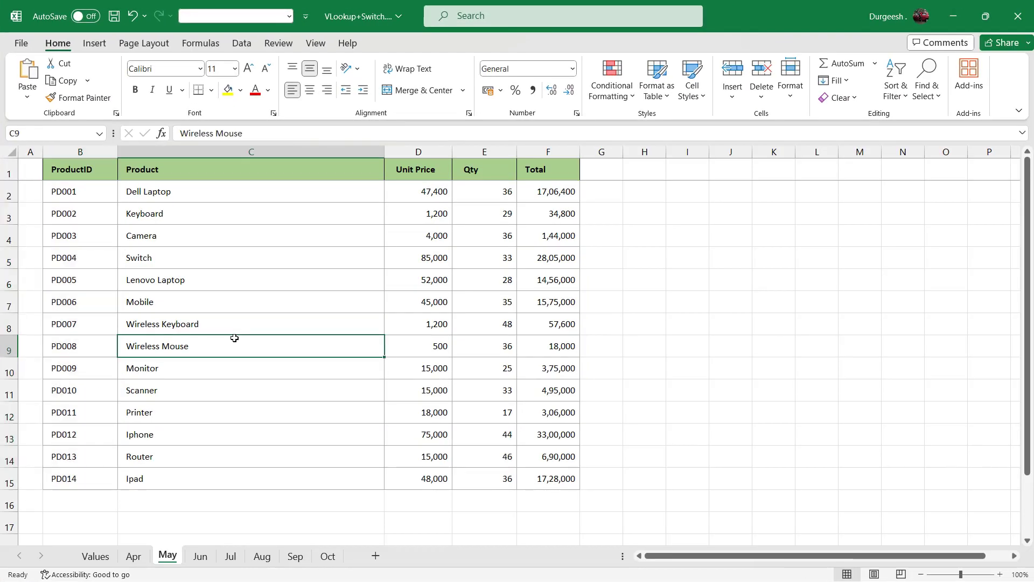
key("ctrl+a")
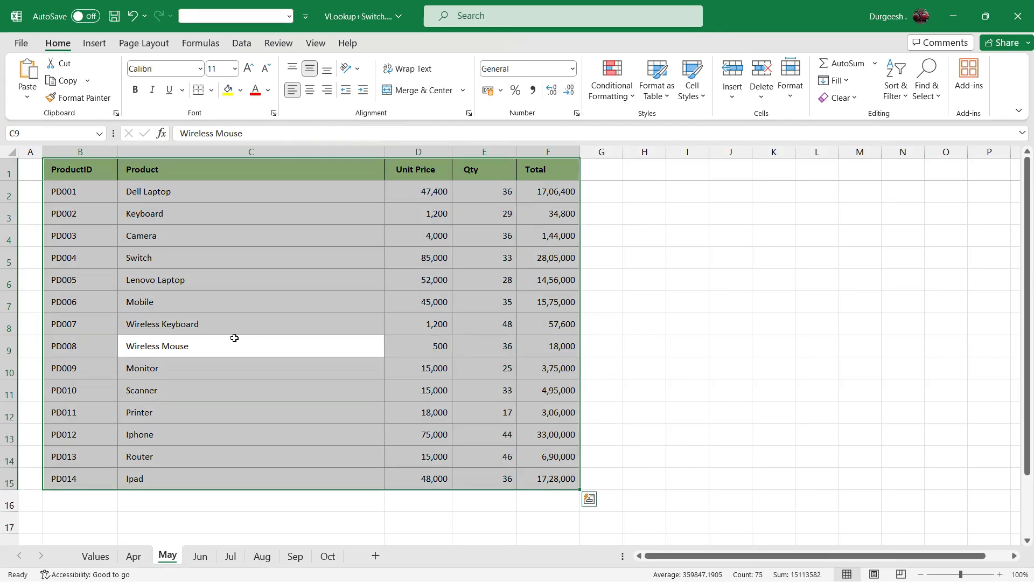
key("ctrl+t")
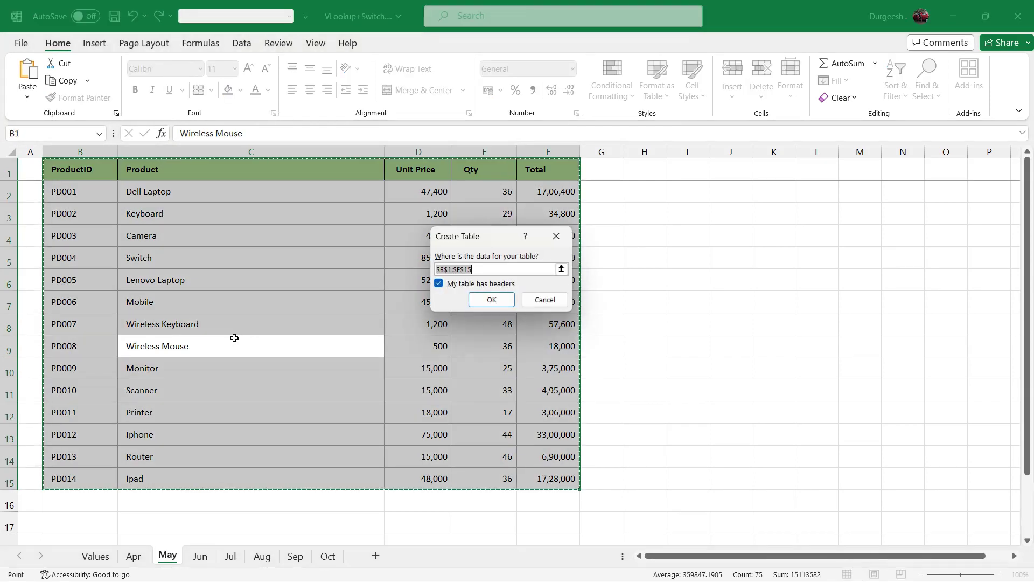
left_click(491, 300)
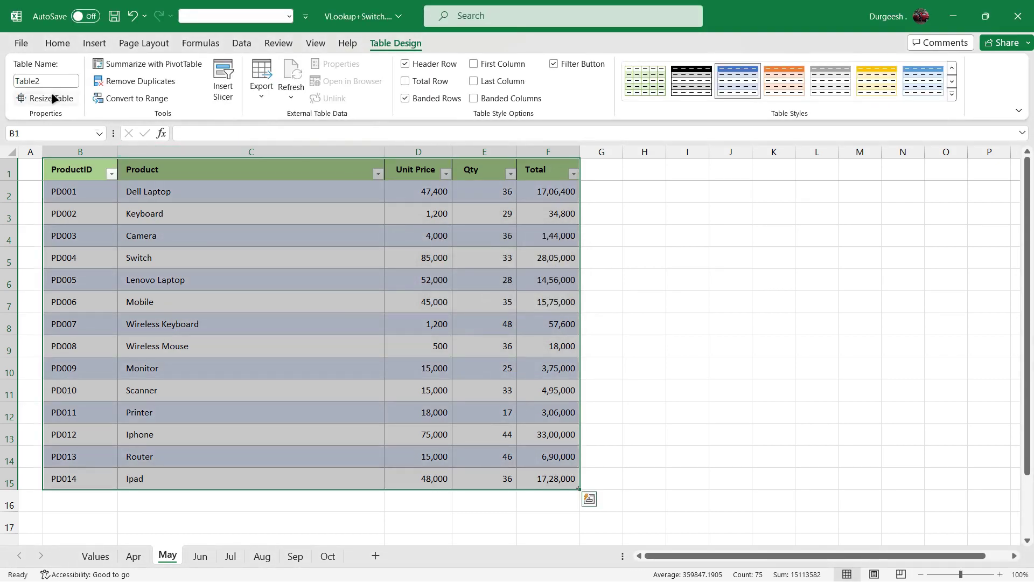
left_click(405, 98)
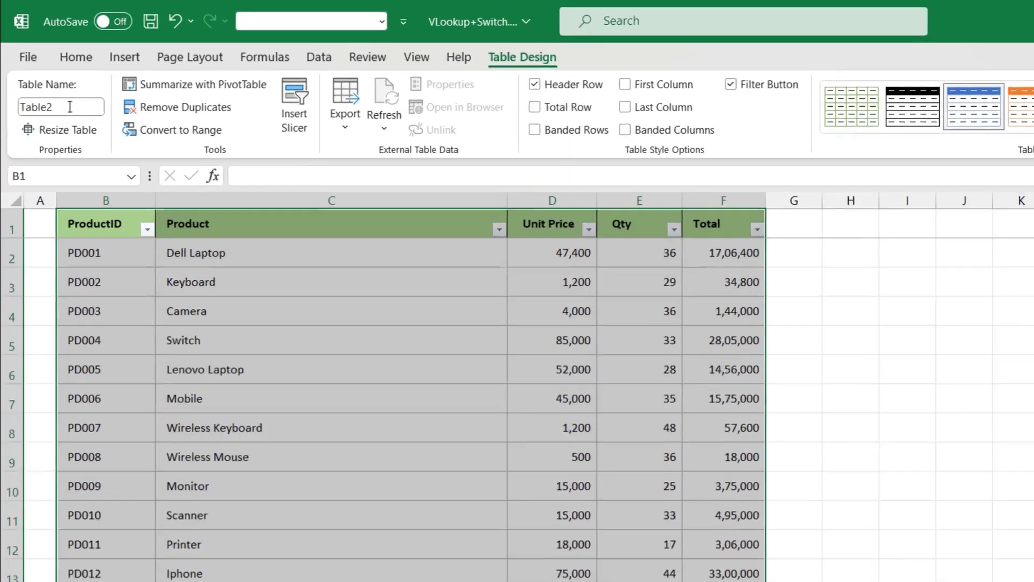
Step: Name the table on the May sheet TblMay
double_click(69, 107)
type("TblMay")
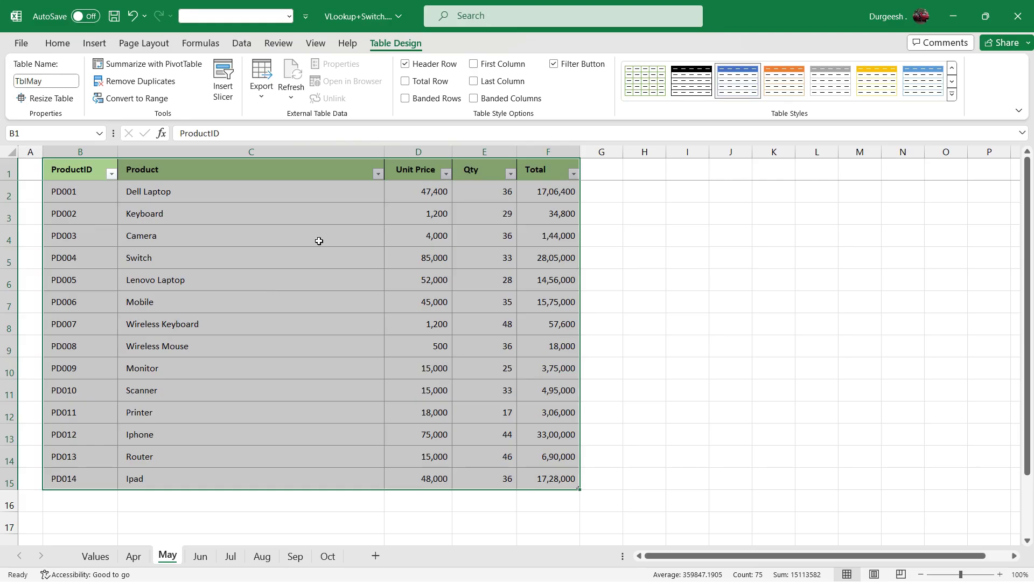
left_click(261, 287)
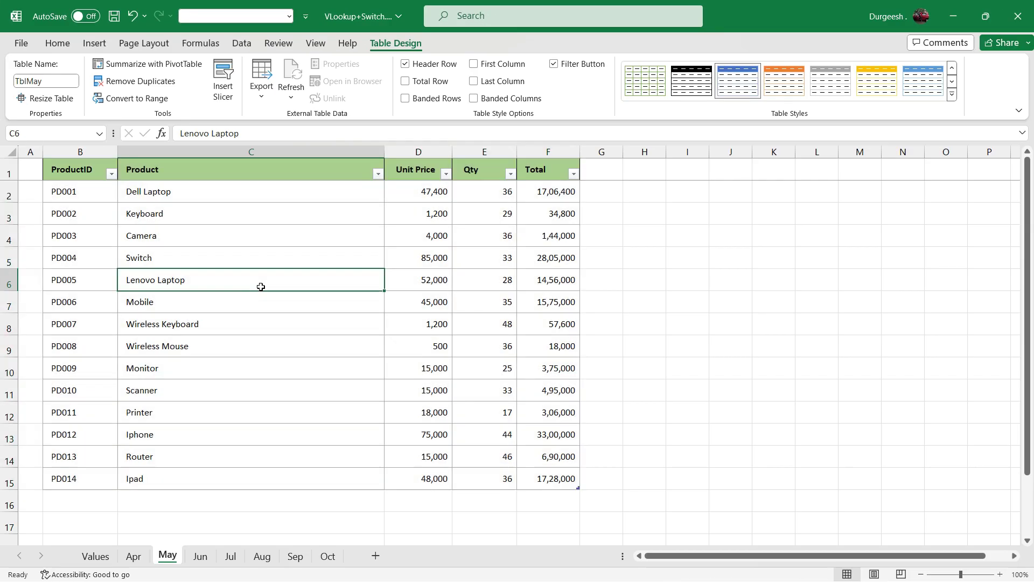
Step: Convert the Jun sheet's data into a table and turn off its banded rows
left_click(200, 556)
key("ctrl+t")
key("Return")
left_click(431, 98)
Step: Name the table on the Jun sheet TblJun
double_click(46, 81)
type("TblJun")
key("Return")
Step: Convert the Jul sheet's data into a table and turn off its banded rows
left_click(230, 556)
key("ctrl+t")
key("Return")
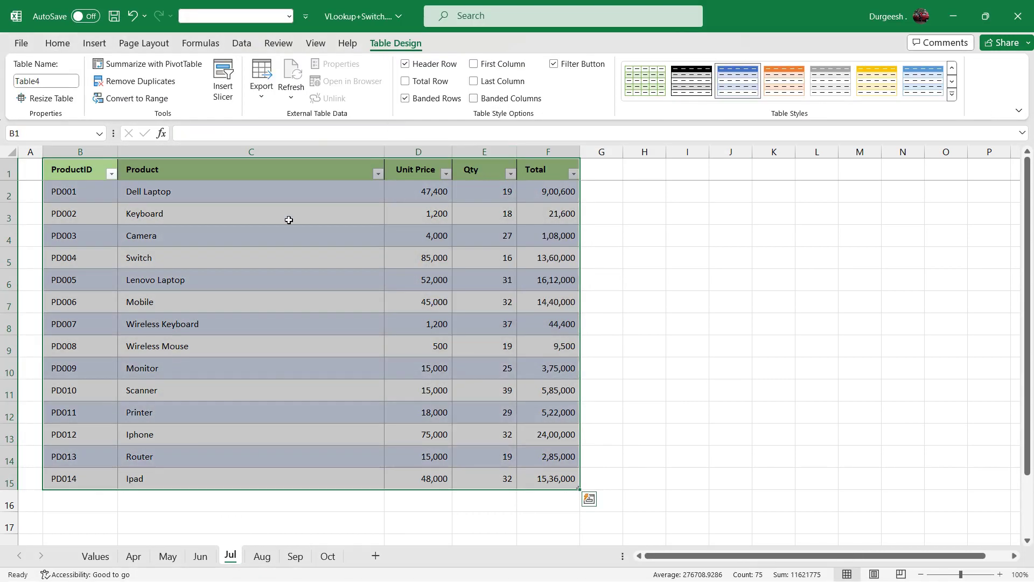
left_click(405, 98)
Step: Name the table on the Jul sheet TblJul
double_click(46, 81)
type("TblJul")
key("Return")
Step: Convert the Aug sheet's data into a table and name it TblAug
left_click(262, 556)
left_click(212, 326)
key("ctrl+t")
left_click(478, 300)
double_click(46, 80)
type("TblAug")
key("Return")
Step: Convert the Sep sheet's data into a table and name it TblSep
left_click(295, 556)
left_click(244, 367)
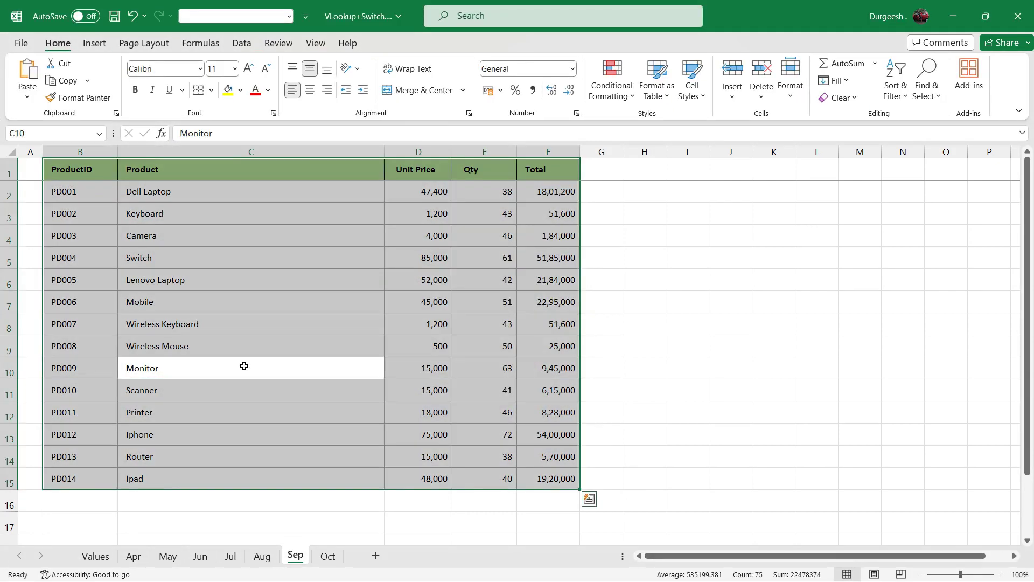
key("Return")
double_click(46, 80)
type("TblSep")
key("Return")
Step: Convert the Oct sheet's product data into a table
left_click(327, 556)
left_click(255, 348)
key("ctrl+t")
key("Return")
Step: Name the Oct sheet's table TblOct and turn off its banded rows
double_click(45, 81)
type("TblOct")
key("Return")
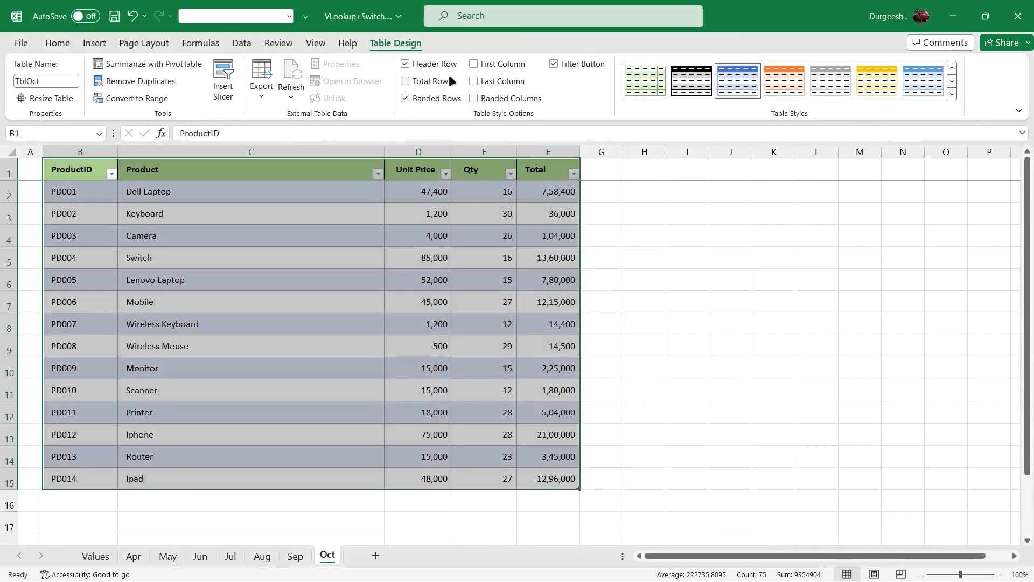
left_click(428, 99)
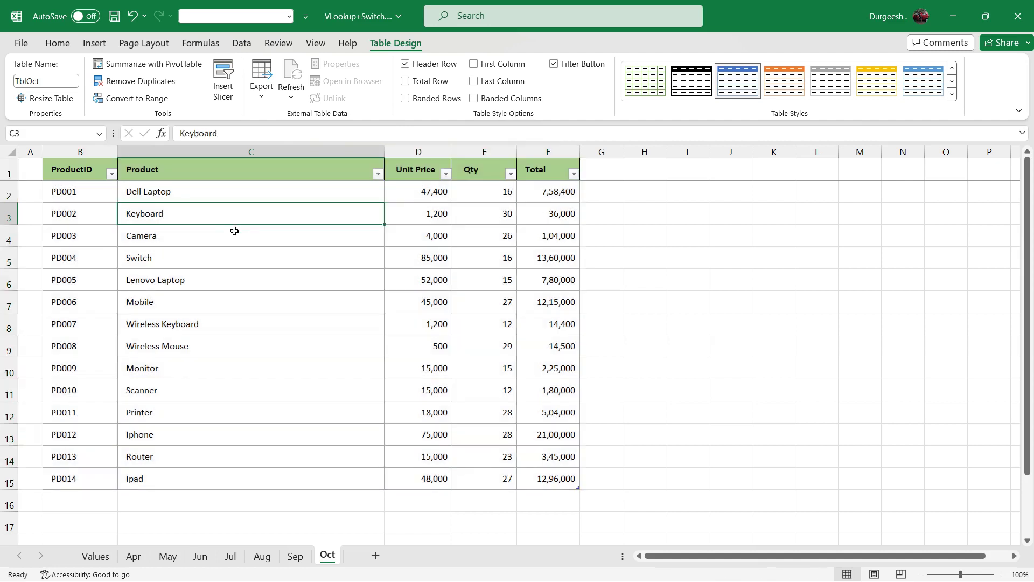
left_click(236, 220)
Step: On the Values sheet, clear the month in cell D3 and select the month list Apr to Oct in J2:J8
left_click(102, 557)
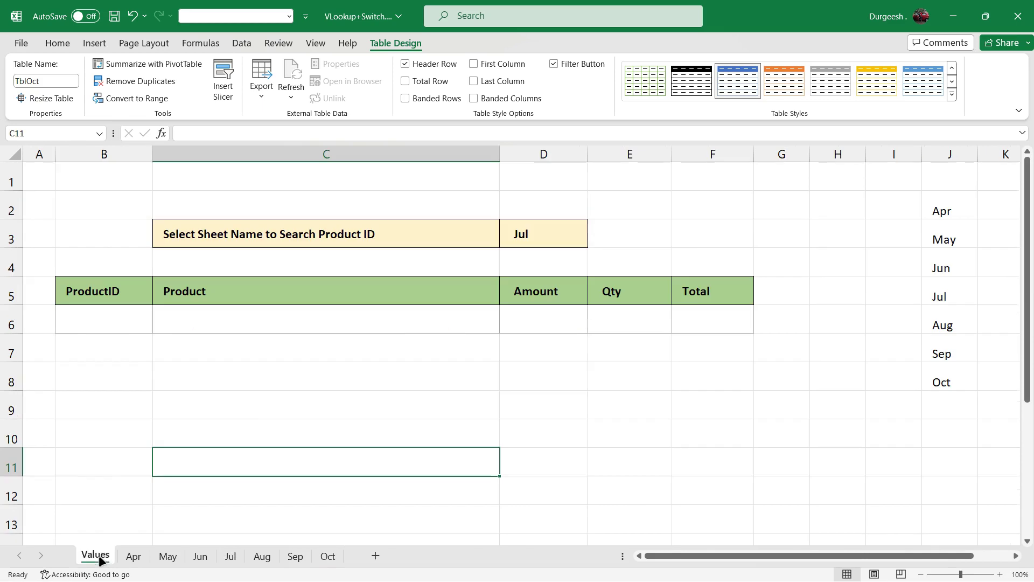
left_click(187, 407)
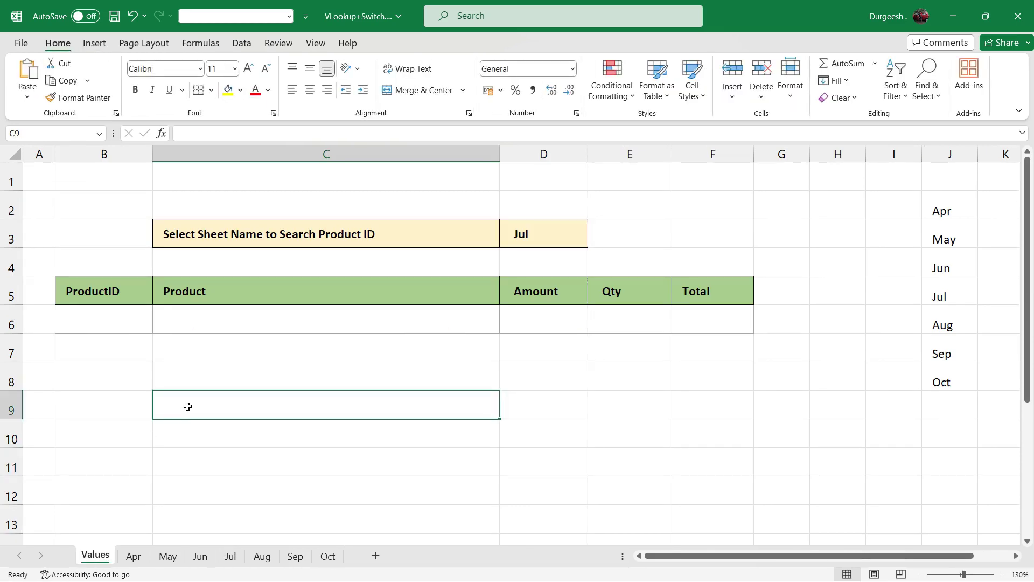
left_click_drag(134, 300, 722, 292)
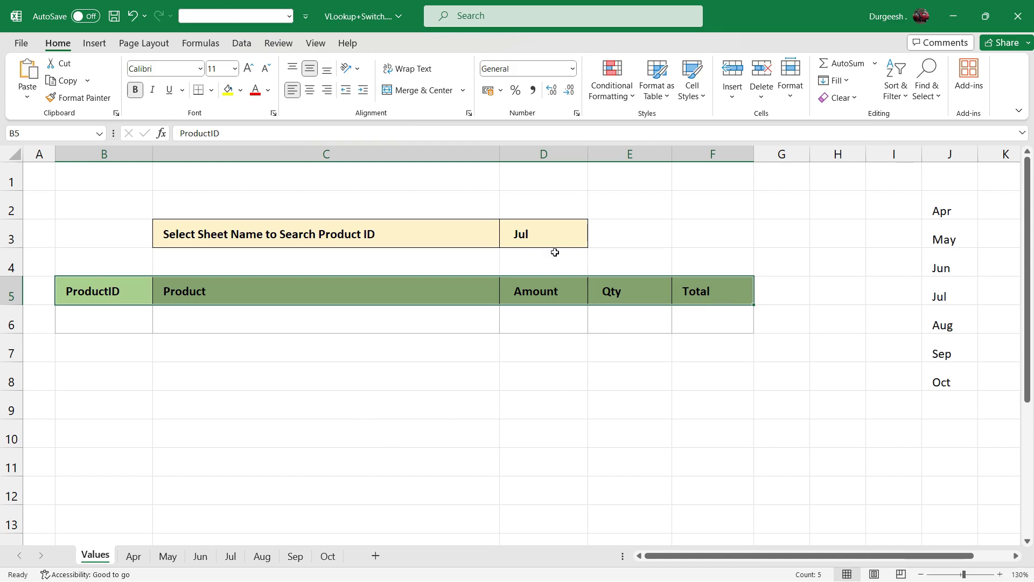
left_click(533, 236)
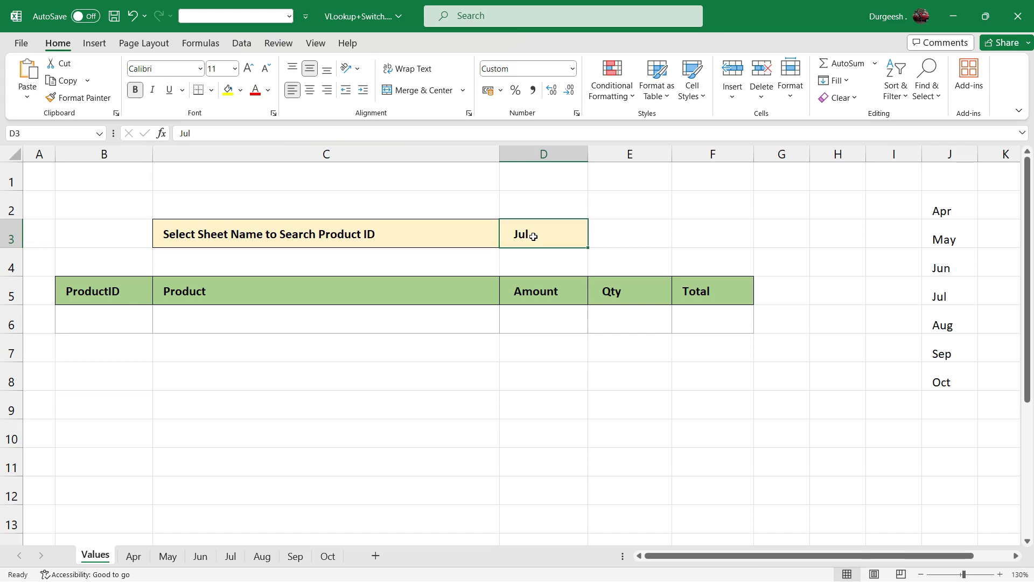
key("Delete")
left_click(947, 206)
left_click_drag(946, 206, 941, 381)
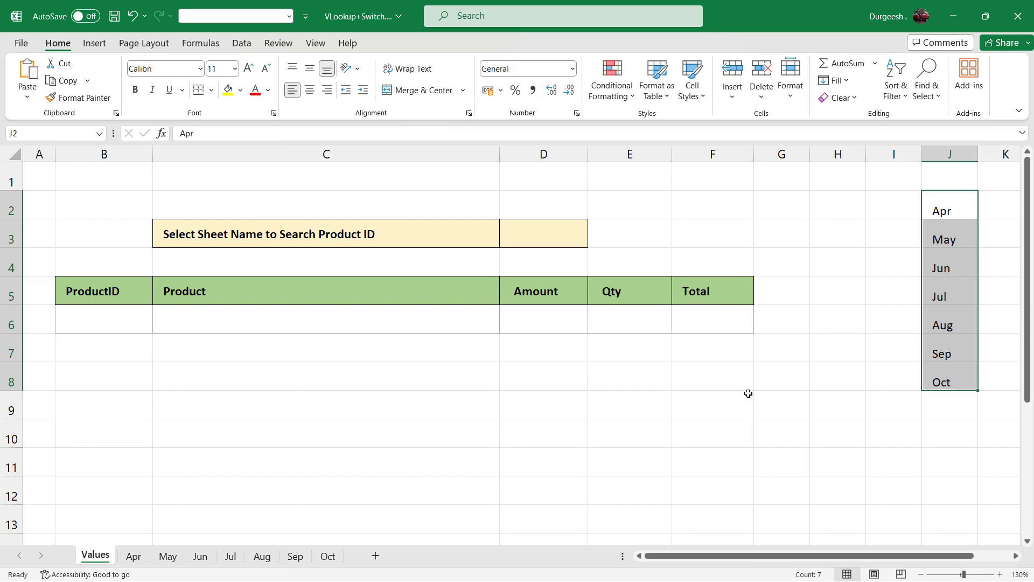
Step: Add a list data validation to cell D3 using the months in $J$2:$J$8 as its source
left_click(538, 438)
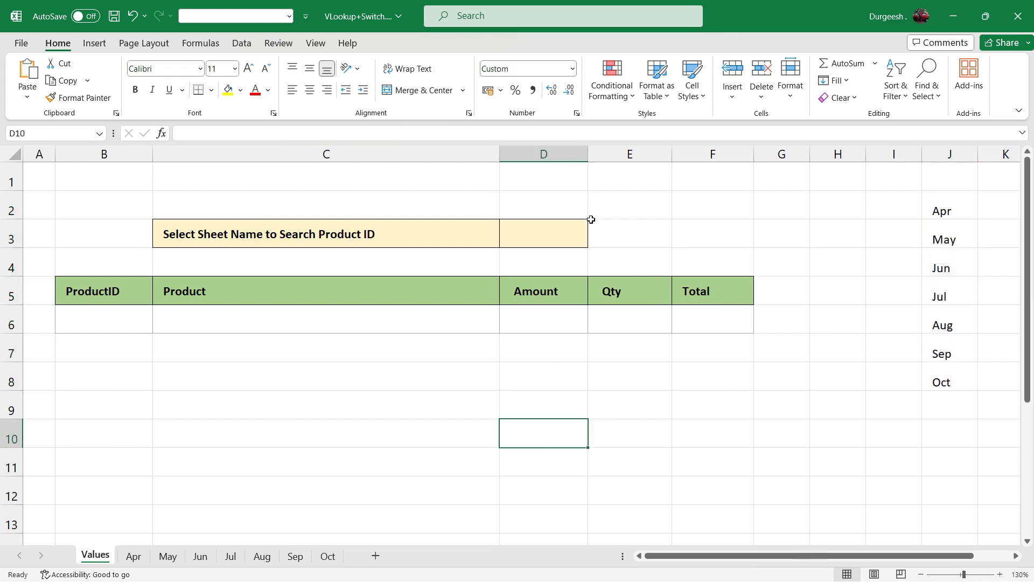
left_click(521, 236)
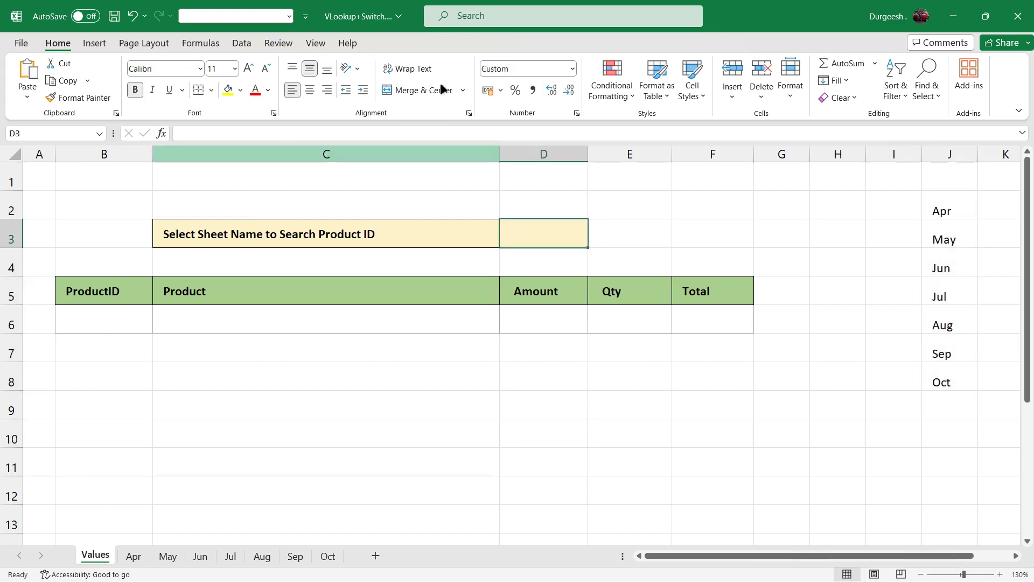
left_click(241, 44)
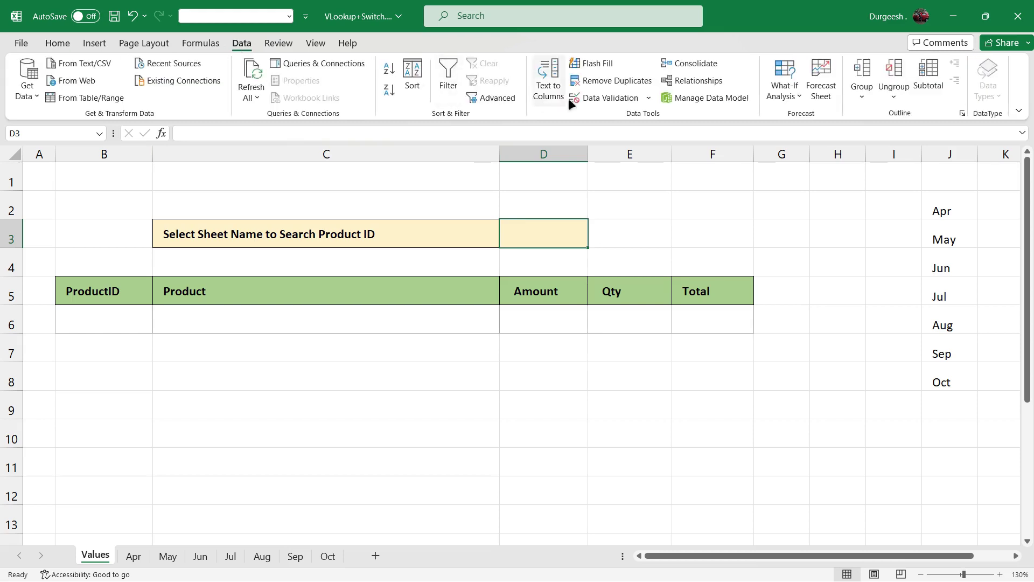
left_click(600, 98)
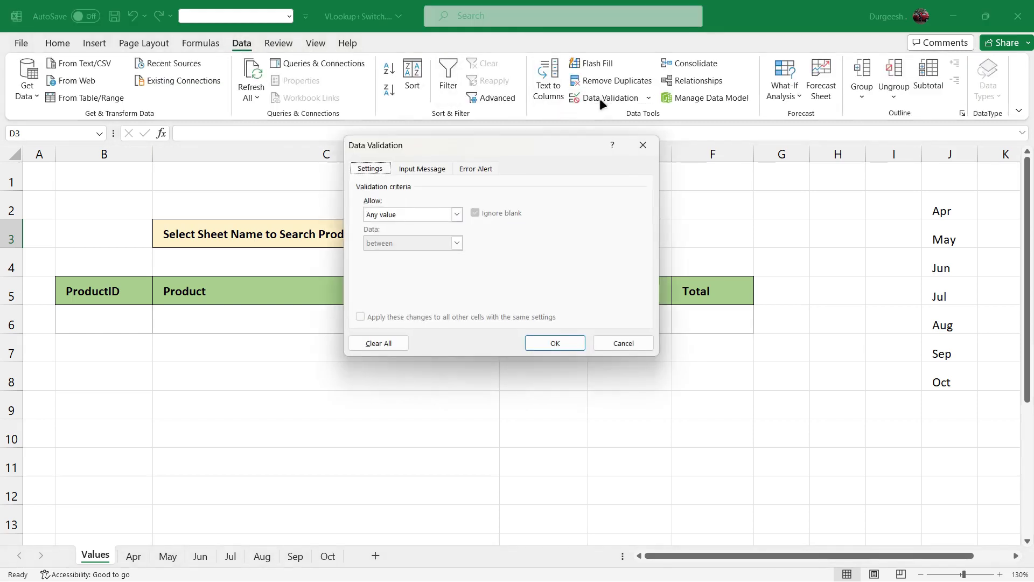
left_click(387, 214)
left_click(377, 255)
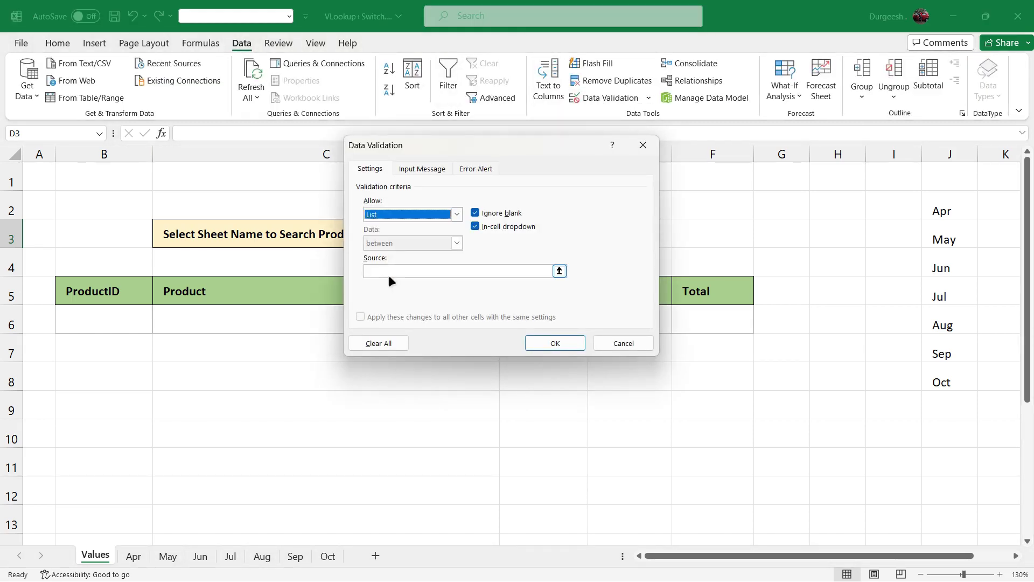
left_click(384, 271)
left_click_drag(937, 210, 940, 372)
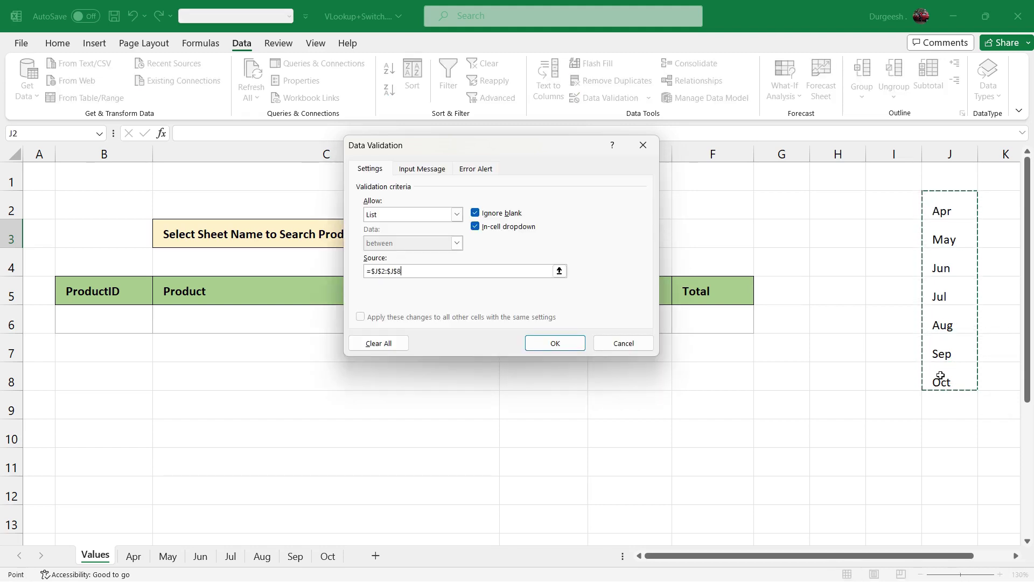
left_click(536, 347)
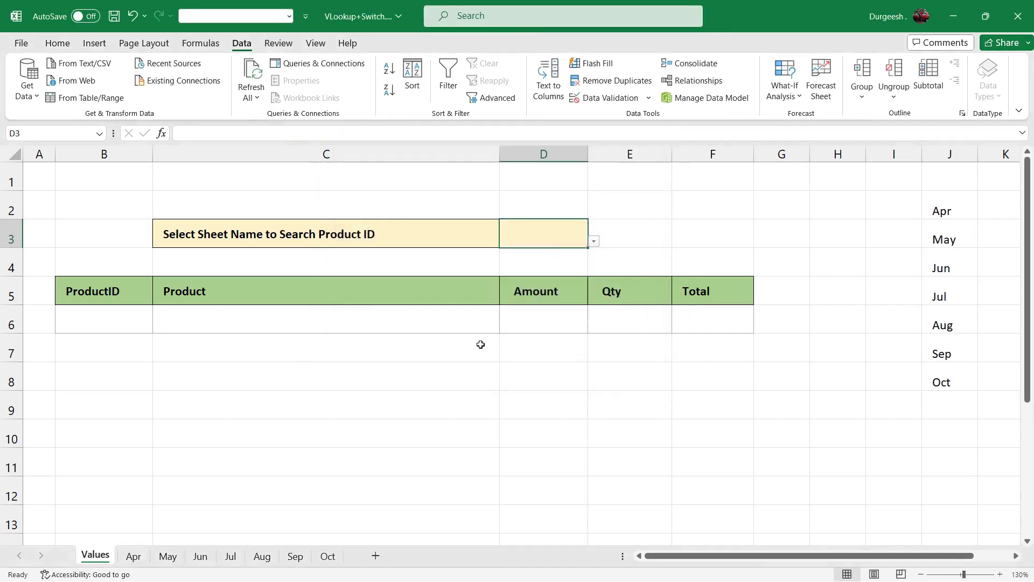
Step: Choose Jul as the sheet name in cell D3
left_click(593, 240)
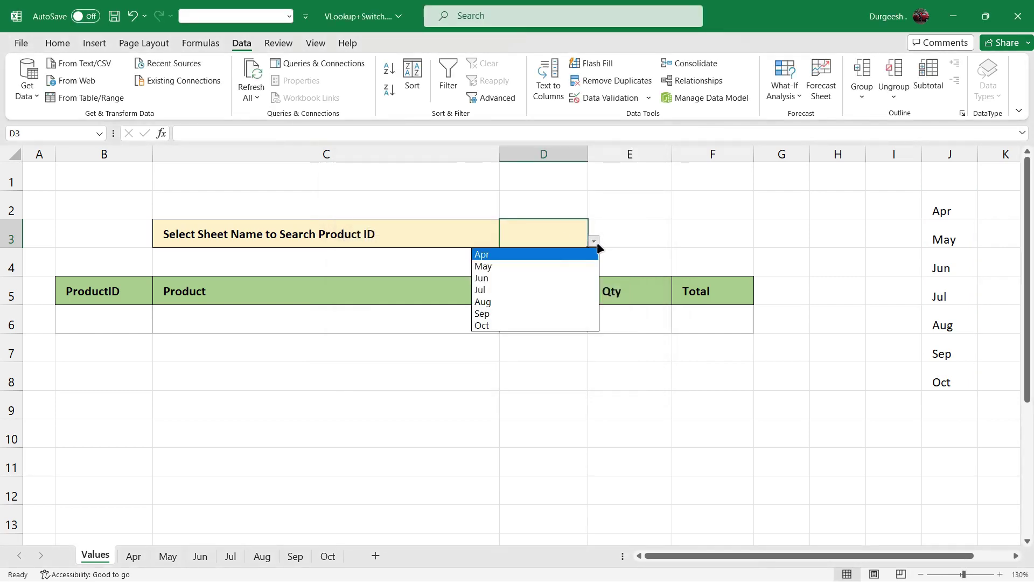
left_click(512, 290)
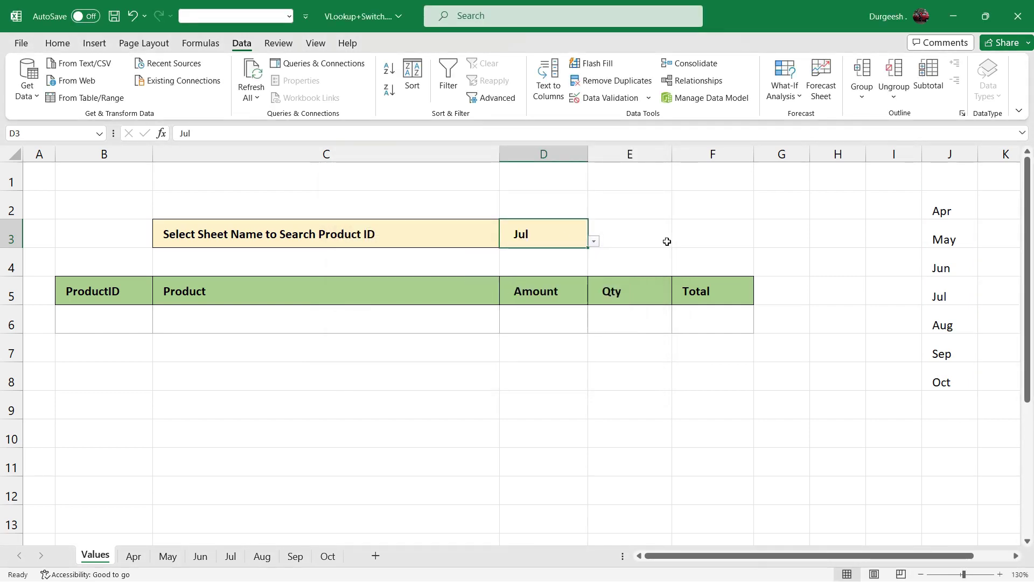
left_click(667, 241)
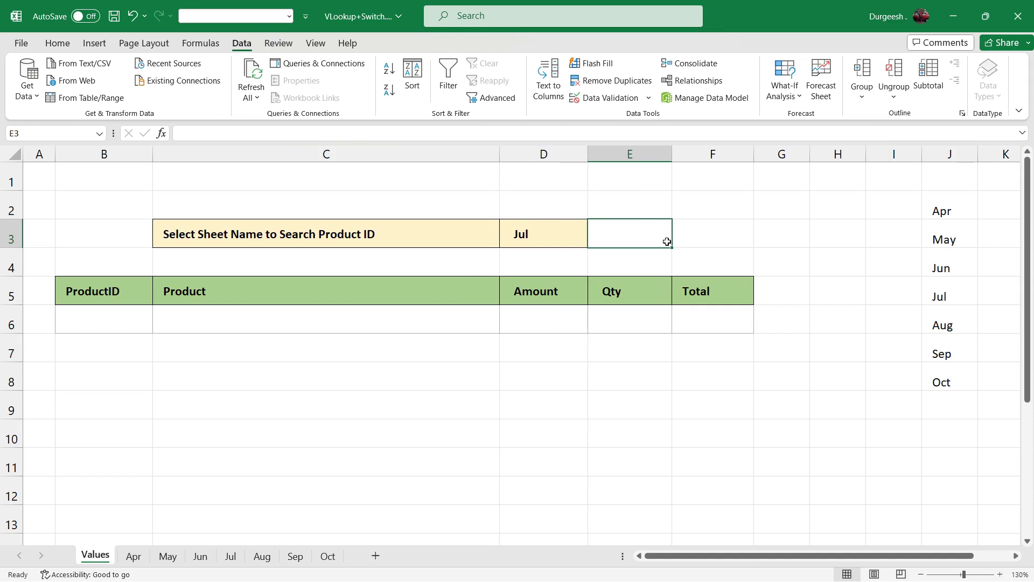
Step: Add a list data validation to the ProductID cell B6, sourced from the product IDs in Apr!$B$2:$B$15
left_click(96, 318)
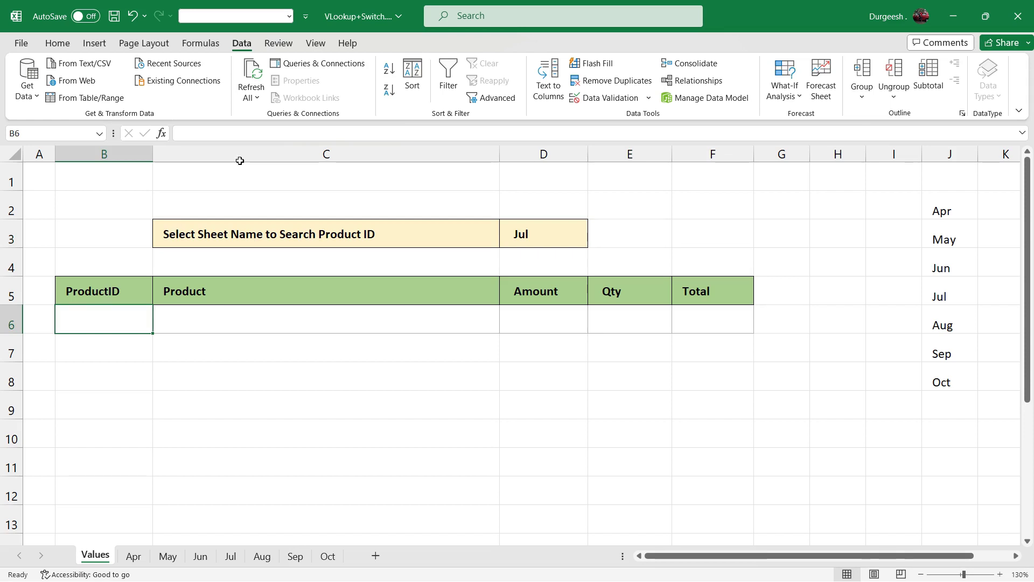
left_click(600, 98)
left_click(428, 217)
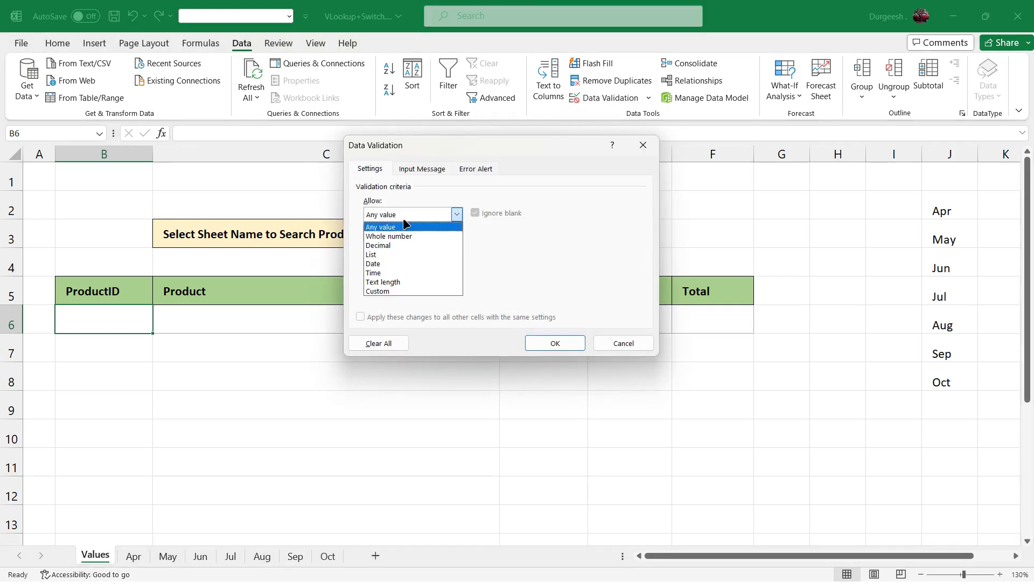
left_click(380, 254)
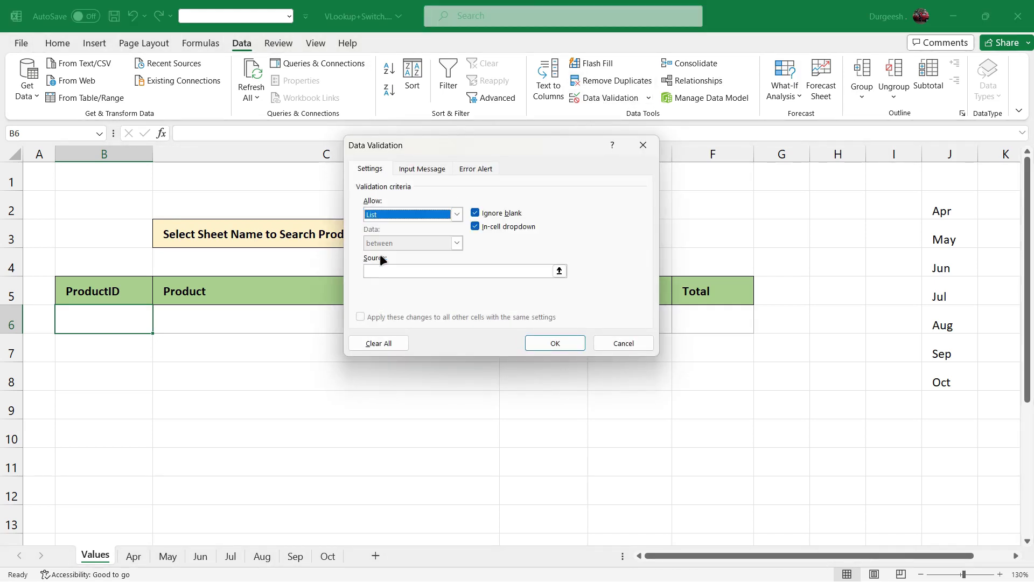
left_click(427, 272)
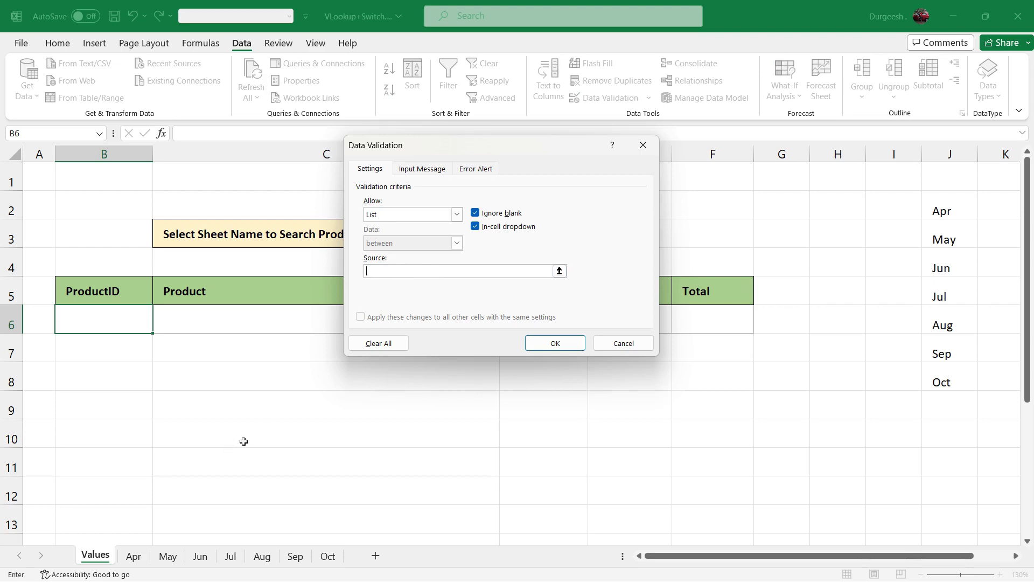
left_click(559, 271)
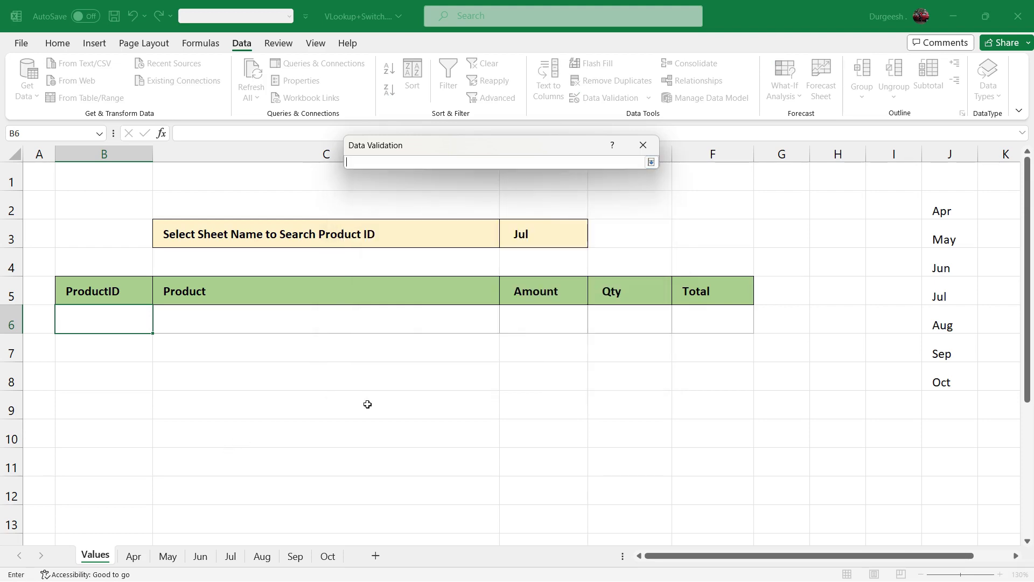
left_click(134, 556)
left_click_drag(93, 191, 71, 471)
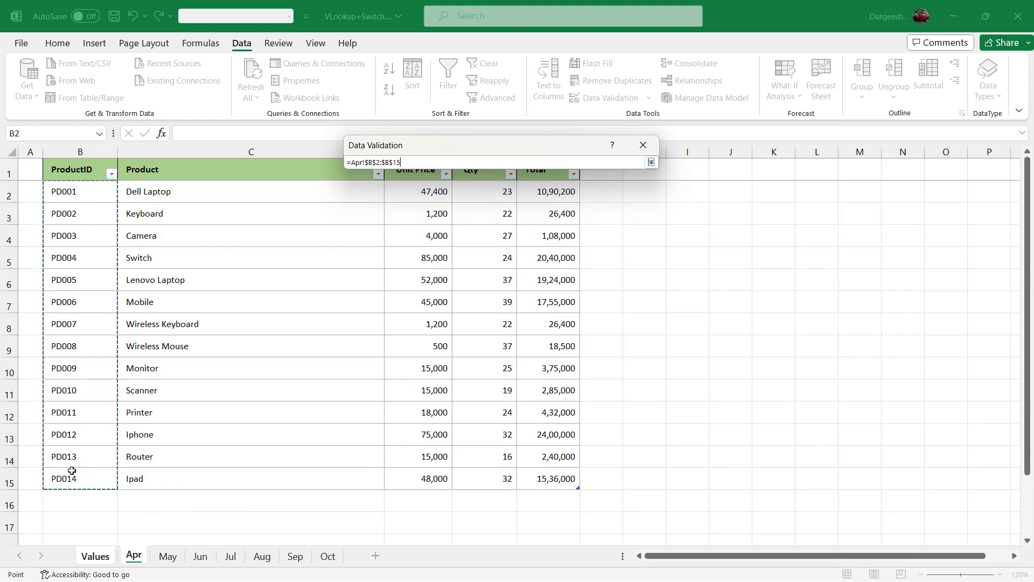
left_click(651, 161)
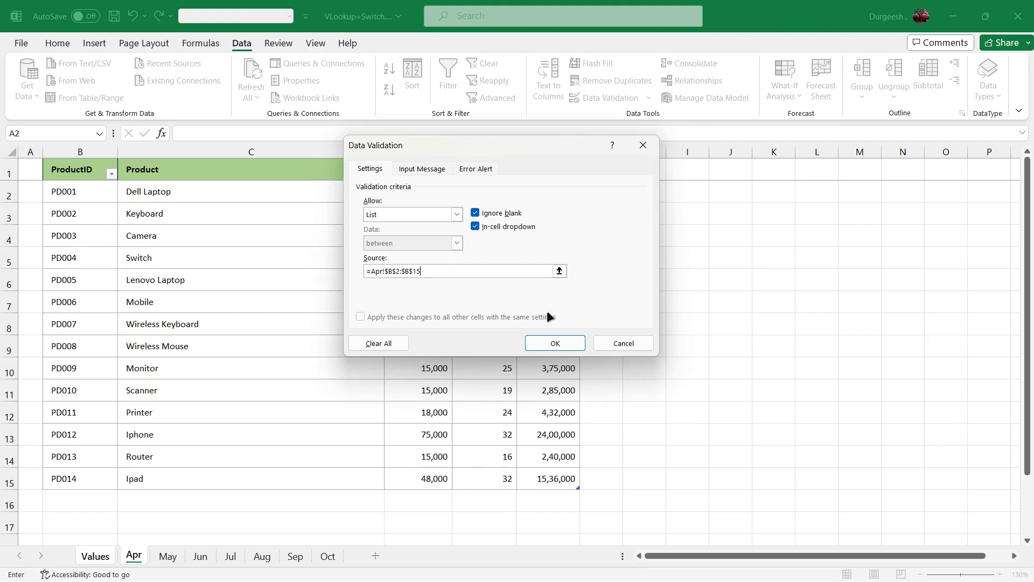
left_click(542, 341)
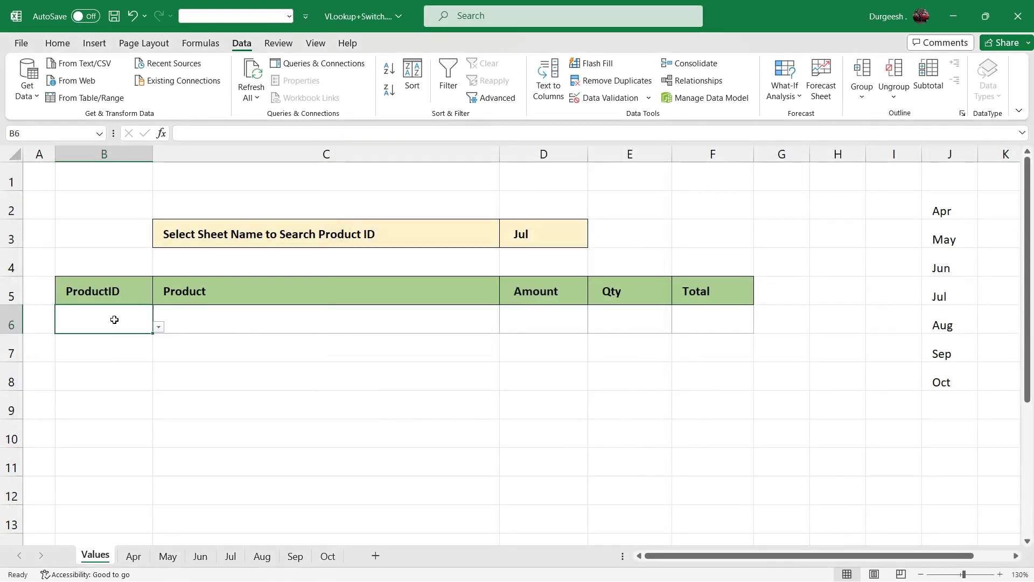
Step: Choose product ID PD011 from the list in cell B6
left_click(159, 326)
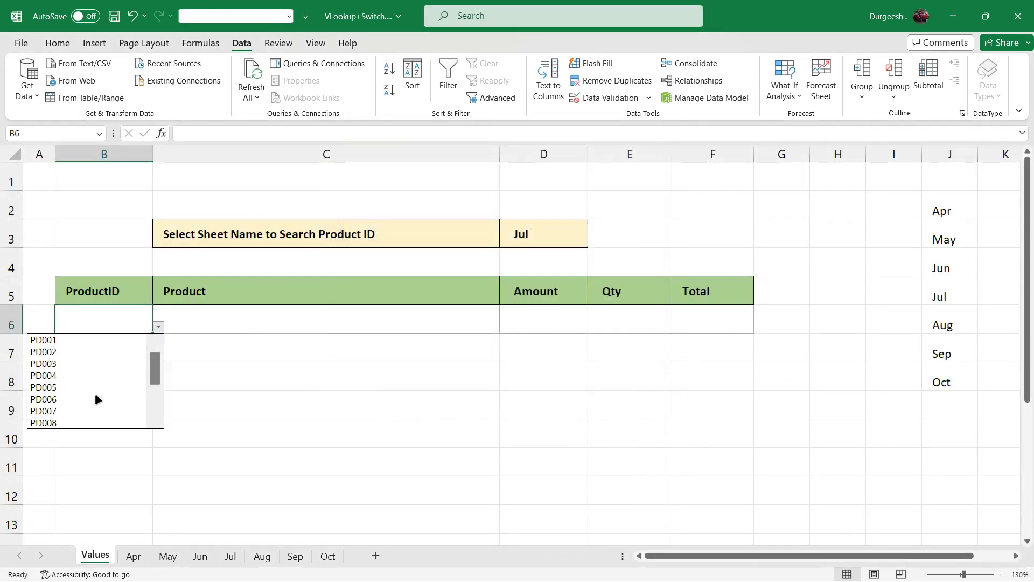
left_click_drag(157, 375, 159, 412)
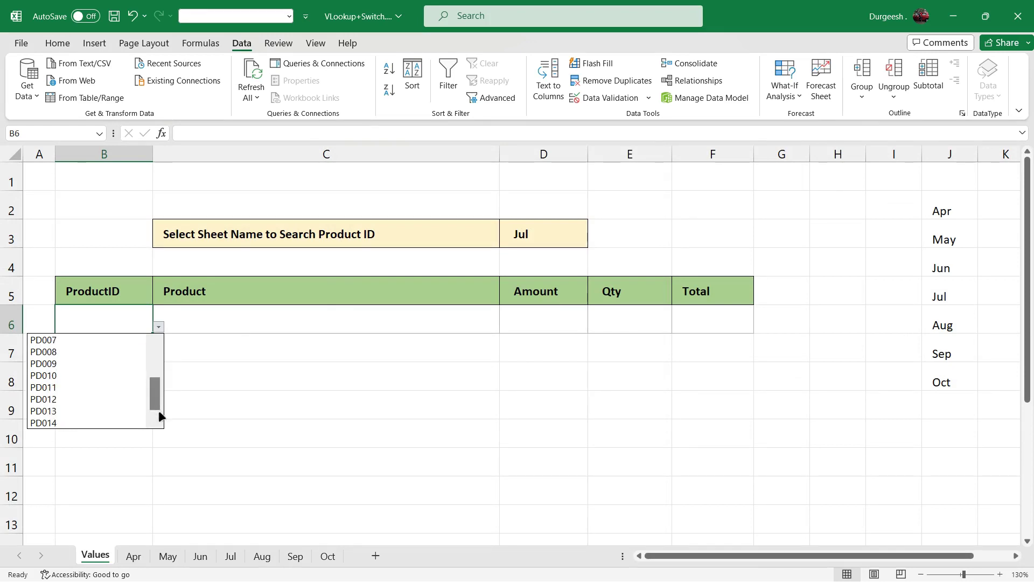
left_click(90, 387)
left_click(211, 361)
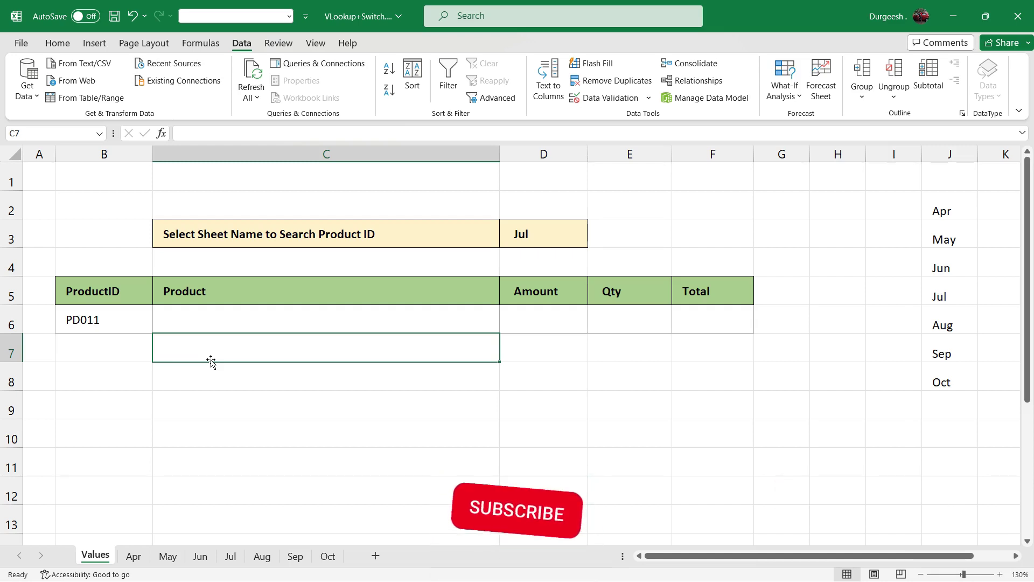
Step: Start a VLOOKUP formula in the Product cell C6 with the absolute reference $B$6 as the lookup value
left_click(185, 316)
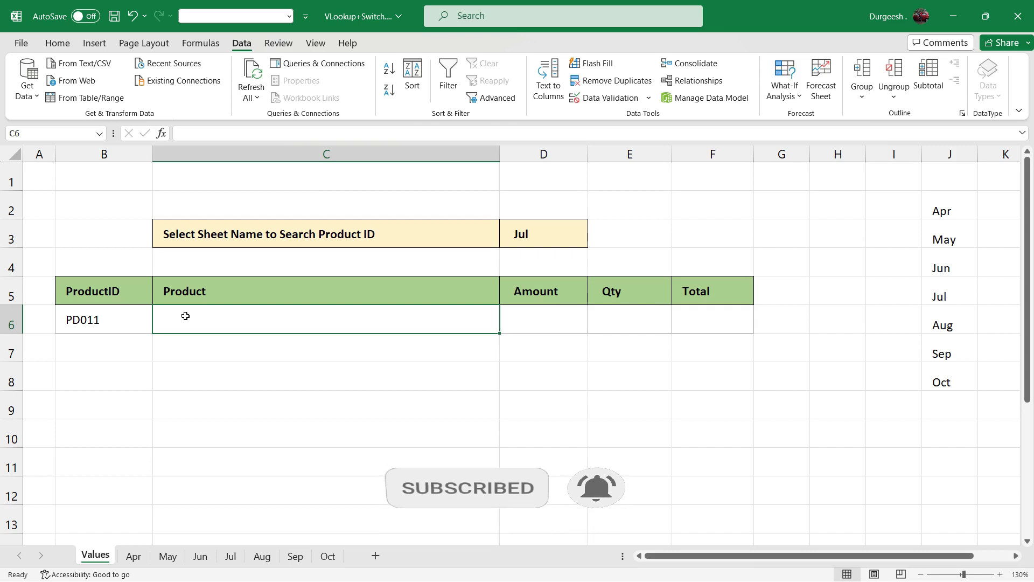
type("=vlo")
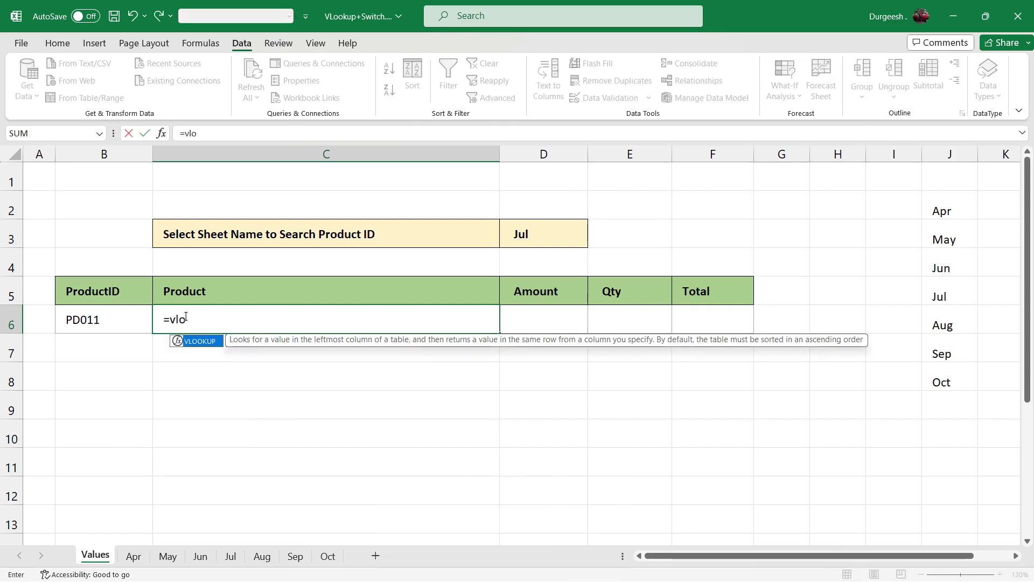
key("Tab")
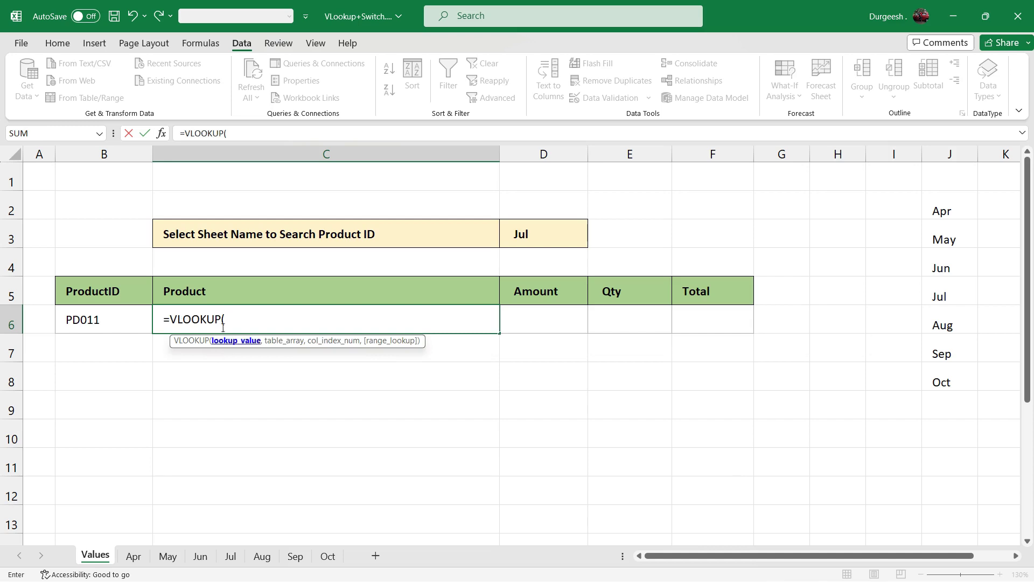
left_click(105, 320)
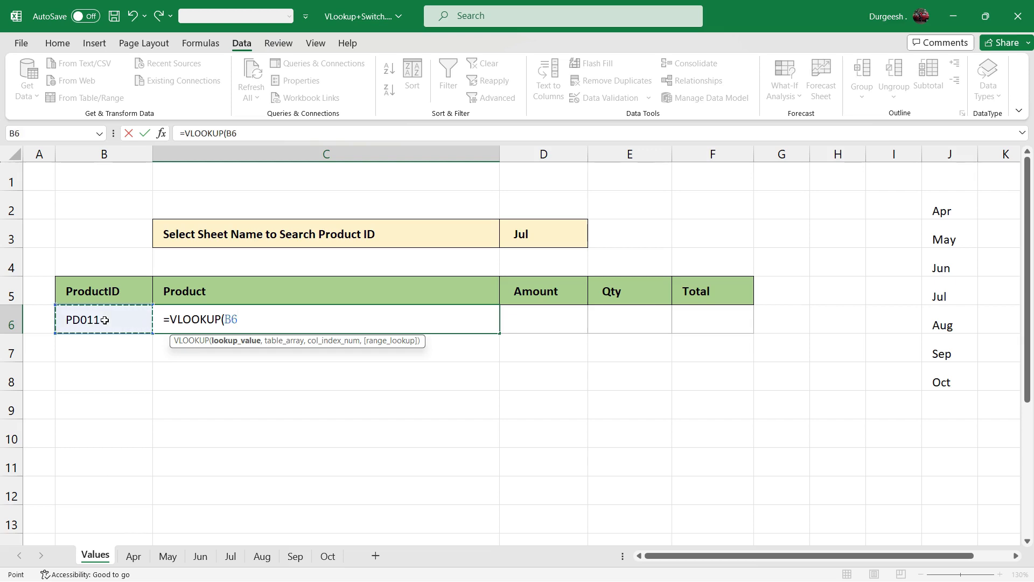
key("F4")
type(",")
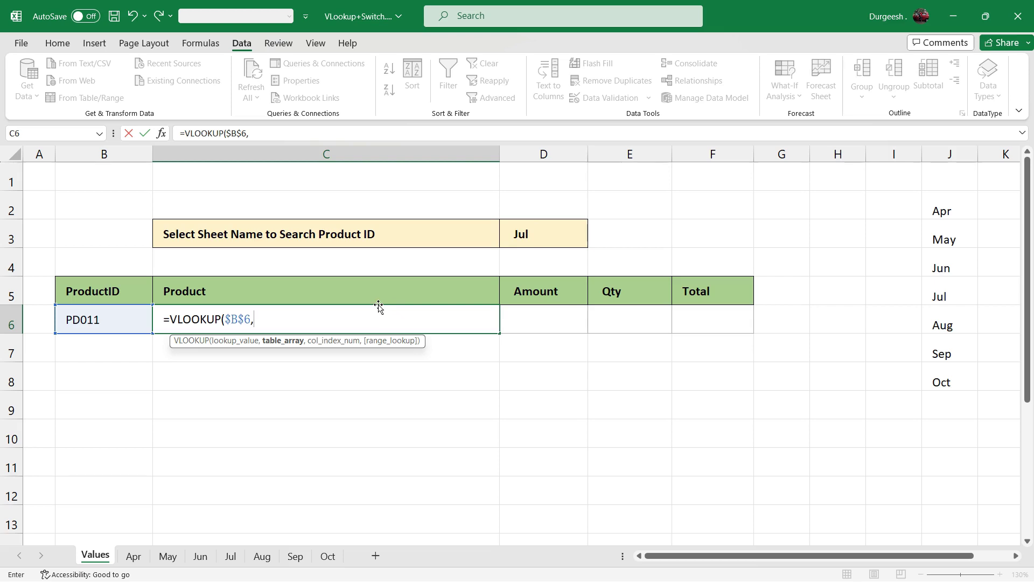
Step: Nest a SWITCH function as the VLOOKUP's table array, with the absolute reference $D$3 as its expression
type("sw")
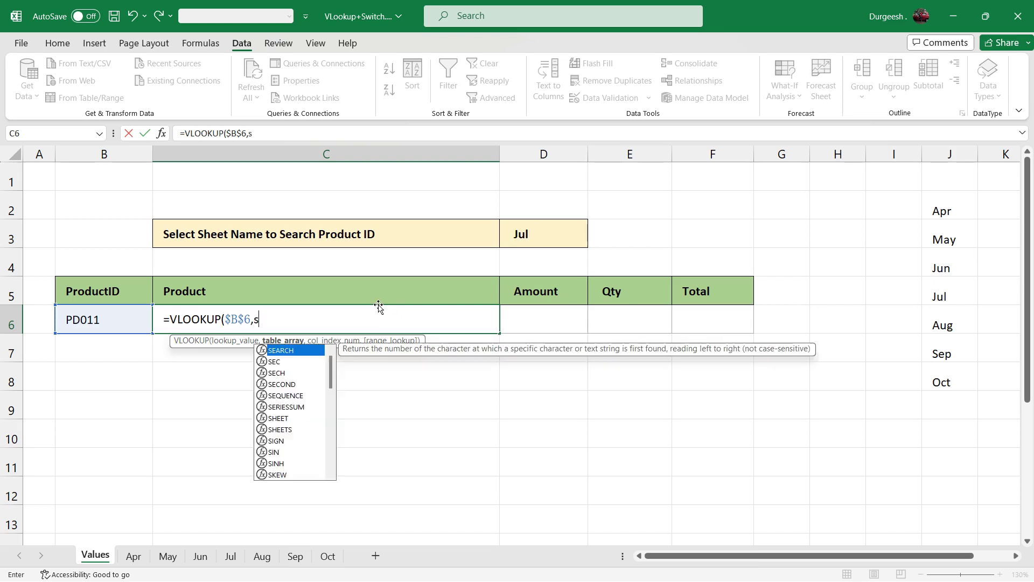
key("Tab")
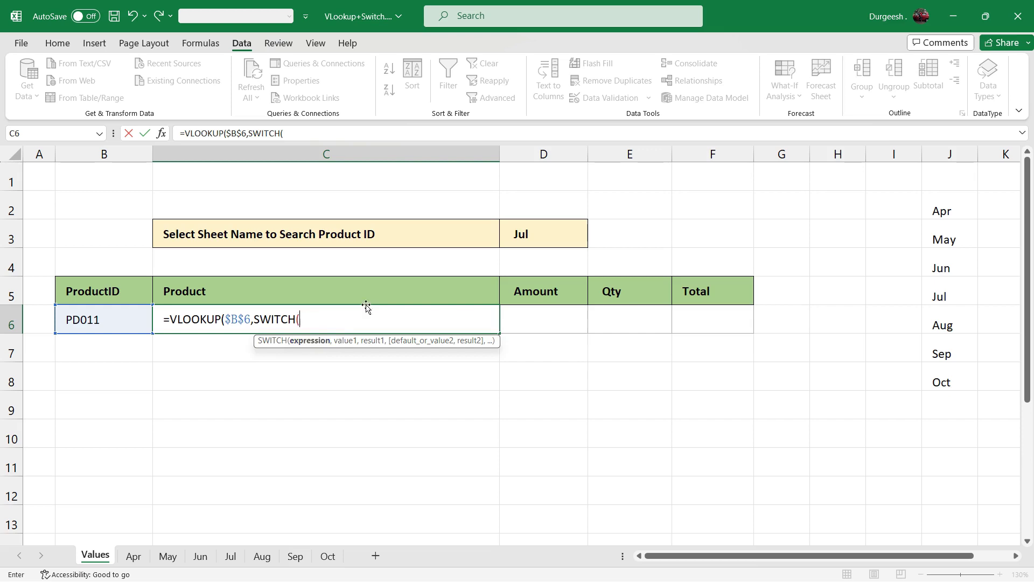
left_click(525, 234)
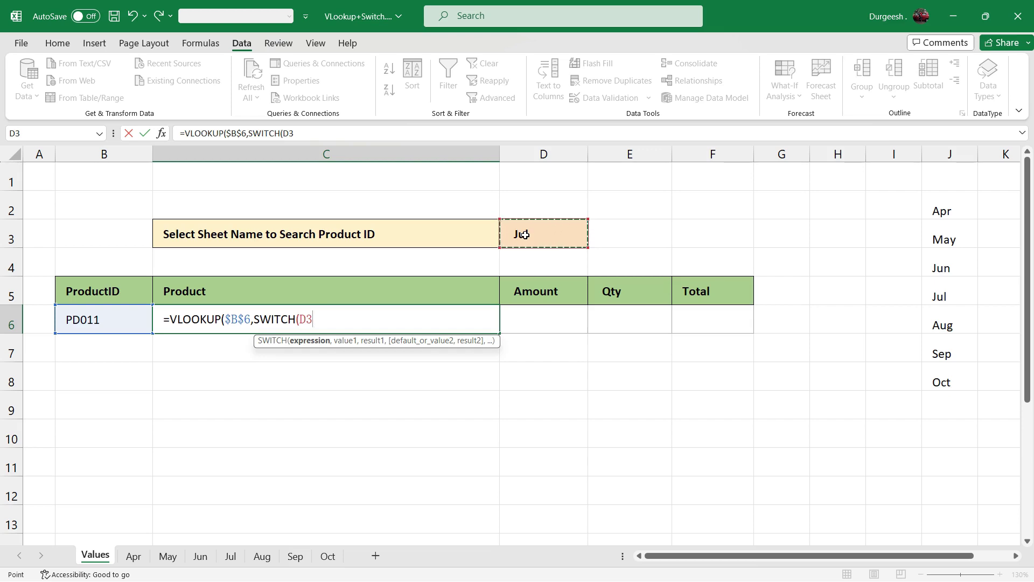
key("F4")
type(",")
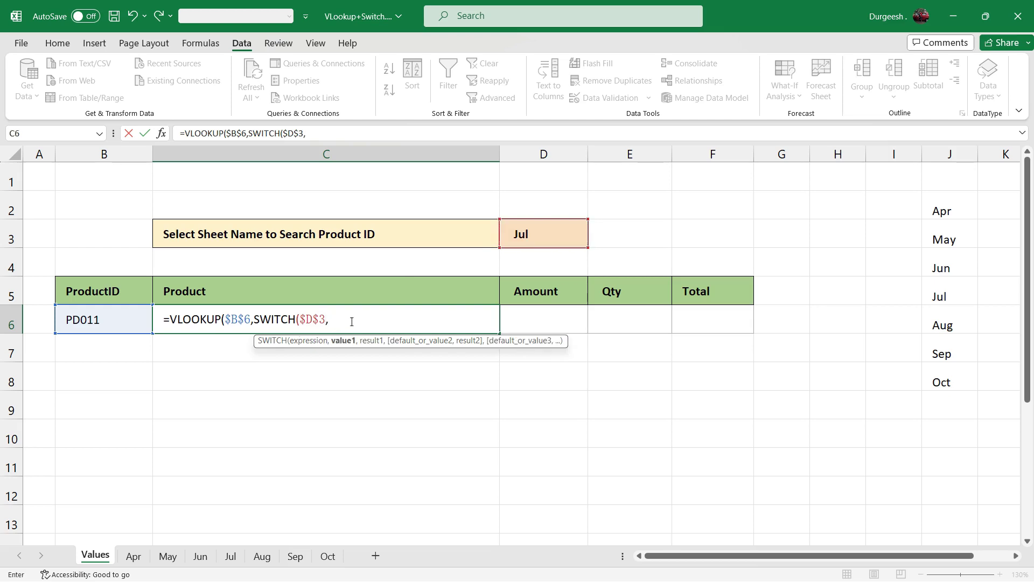
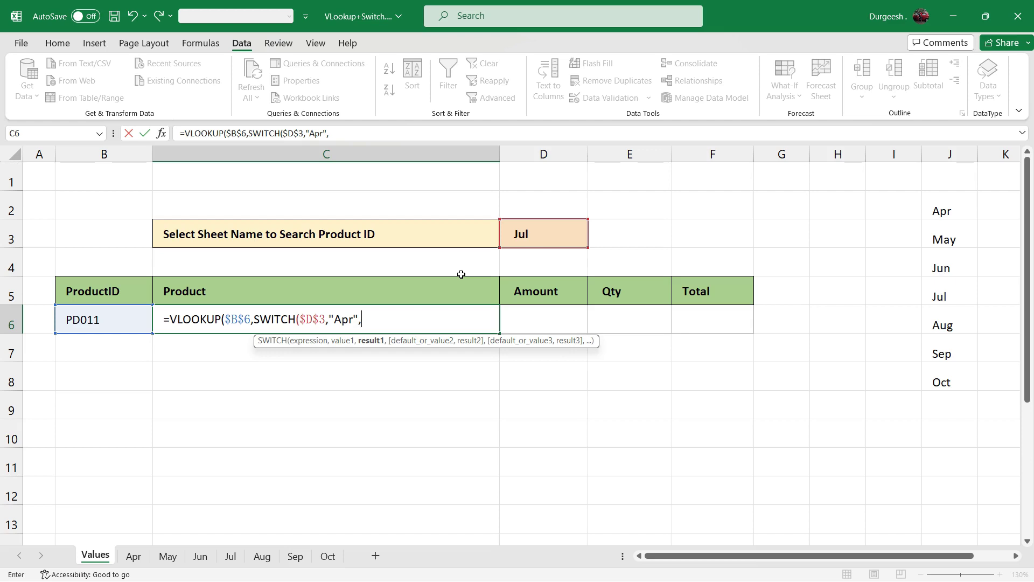
Step: Map "Apr" to the table TblApr as the first value and result pair of the SWITCH function
key("BackSpace")
type("ta")
key("BackSpace")
key("BackSpace")
type("tbl")
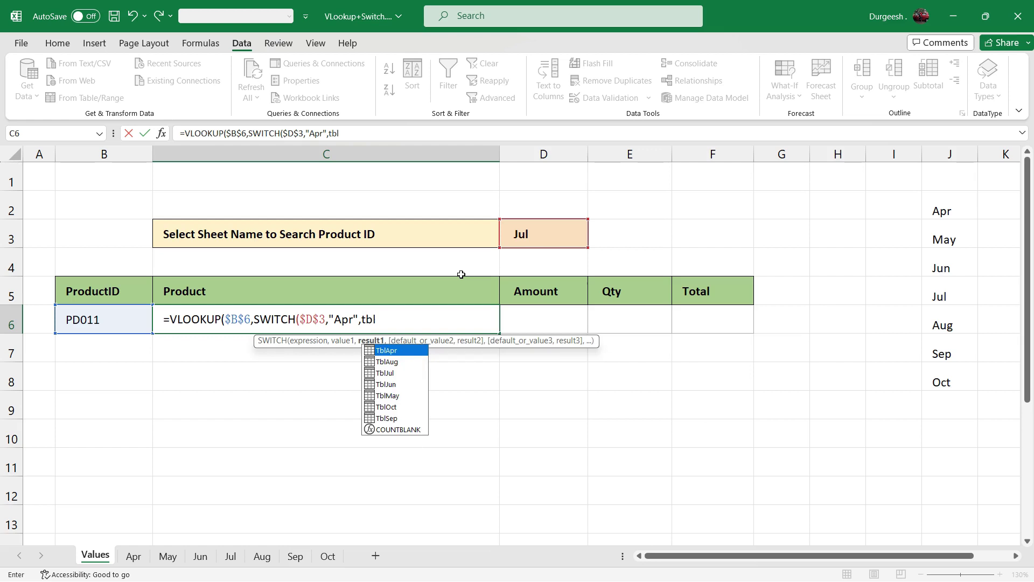
key("Tab")
type(",")
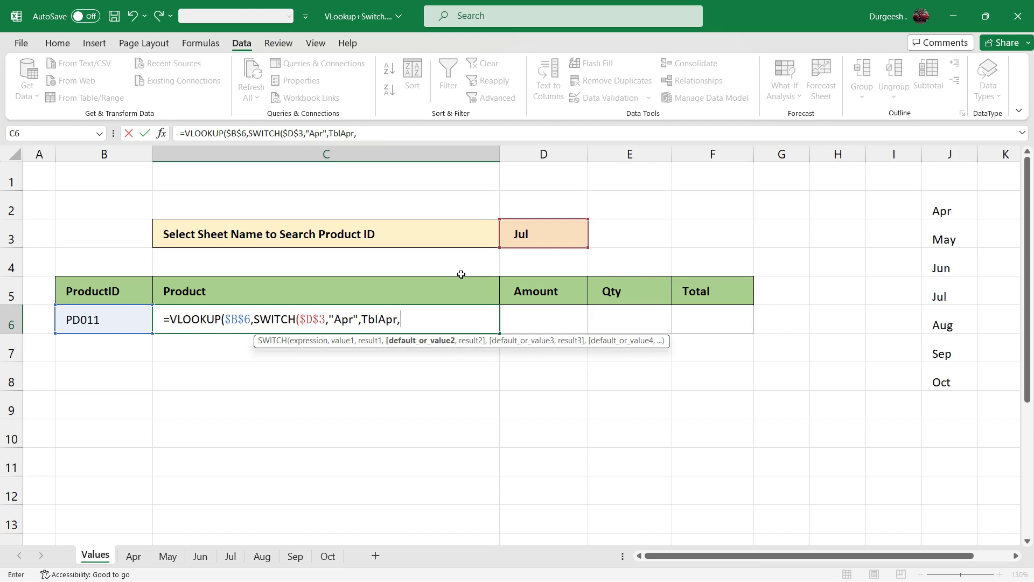
Step: Add "May" with the table TblMay as the second value and result pair of the SWITCH function
type("\"May")
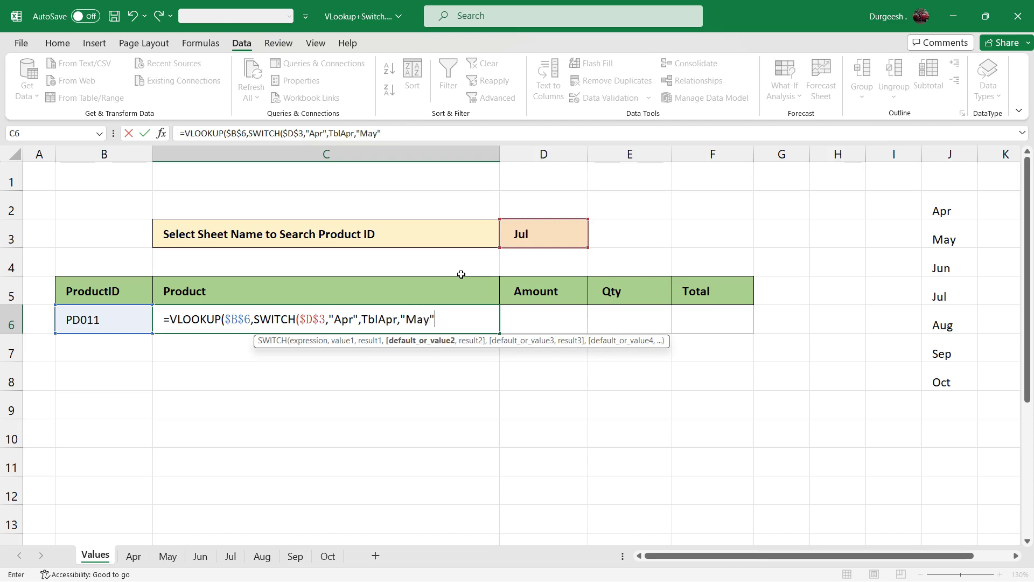
type("\",")
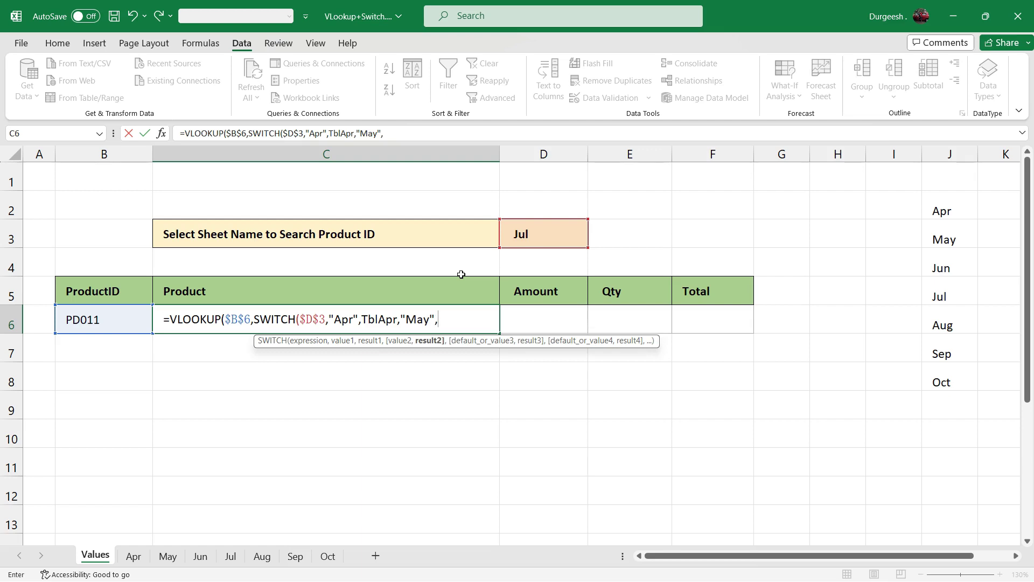
type("tbl")
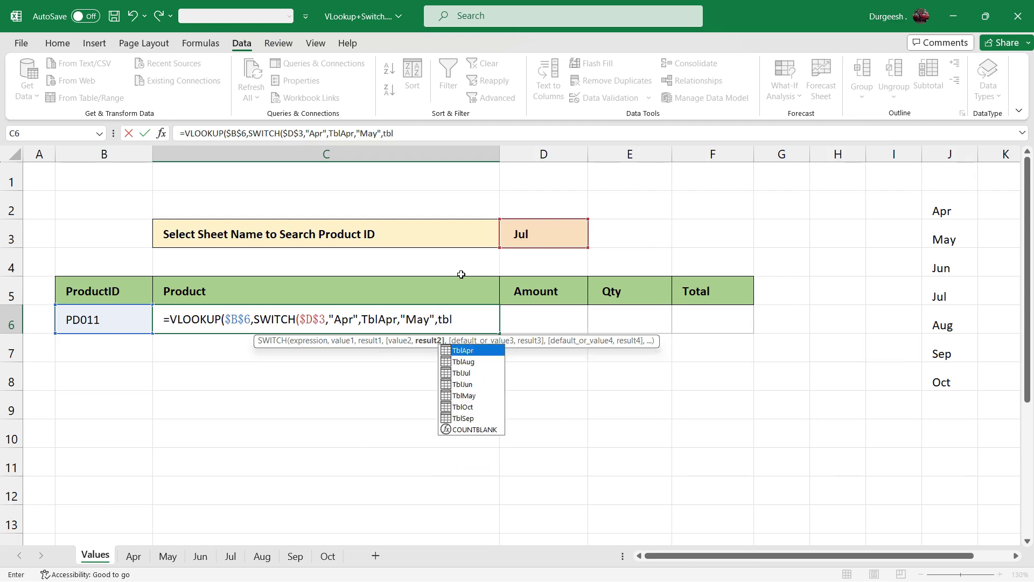
type("m")
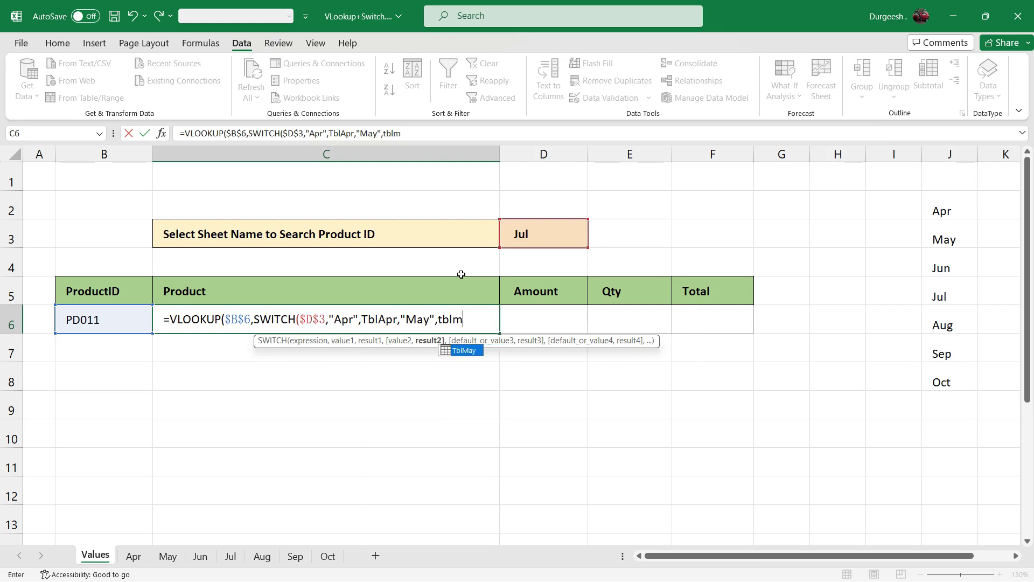
key("Tab")
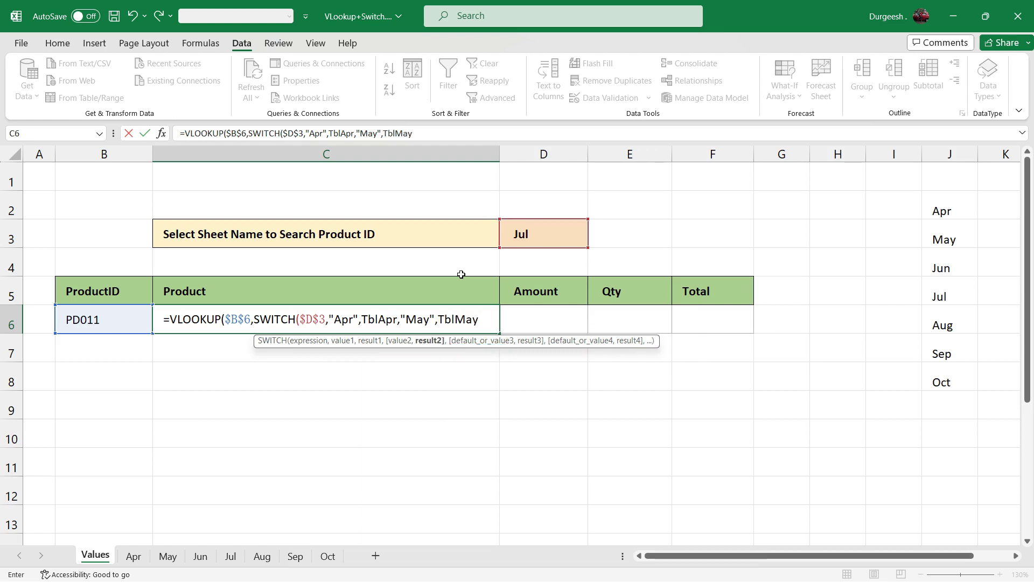
type(",")
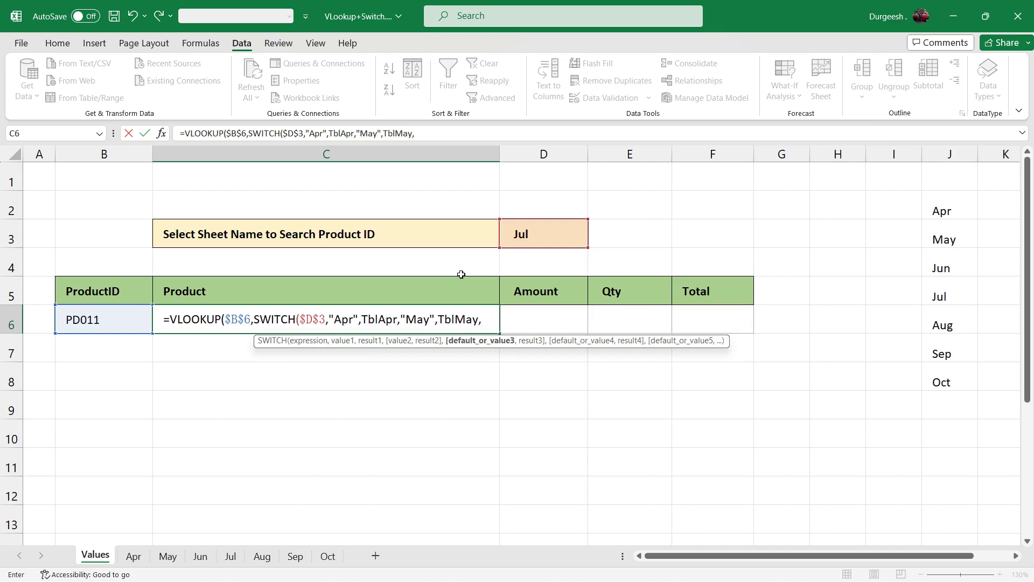
Step: Add "Jun" with the table TblJun as the third value and result pair of the SWITCH function
type("\"")
type("Jun\",")
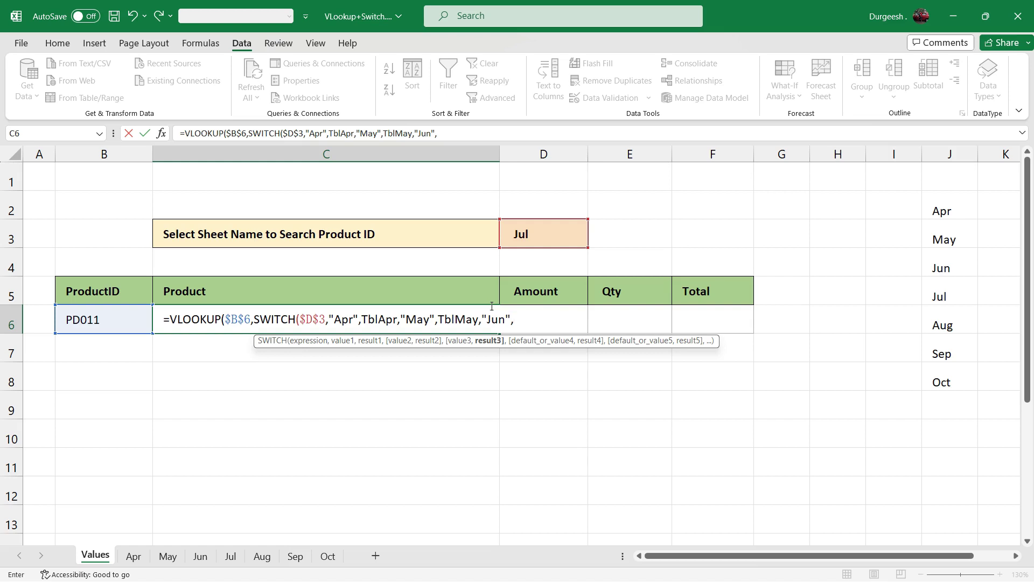
type("tblj")
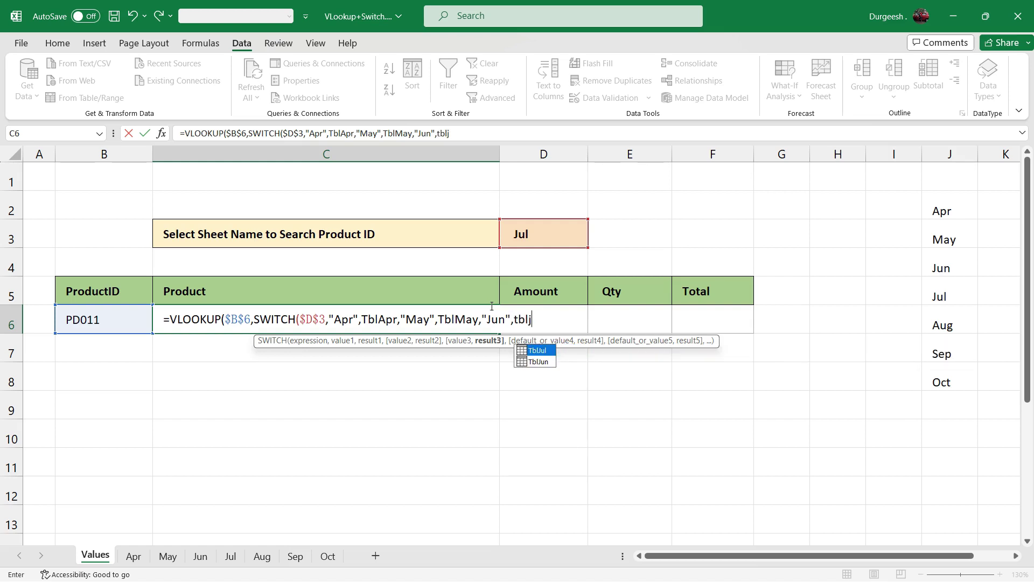
type("un")
key("Tab")
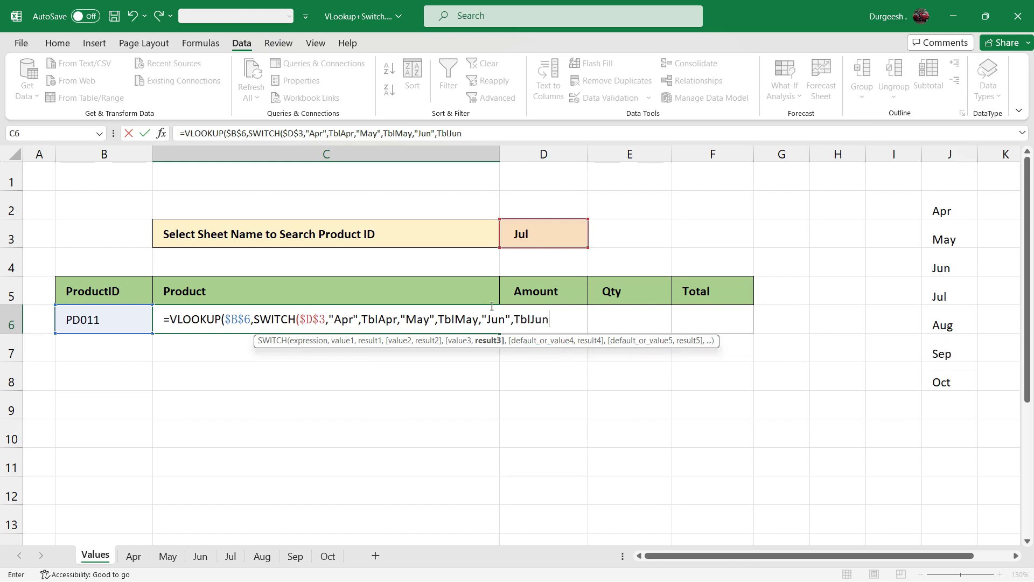
type(",")
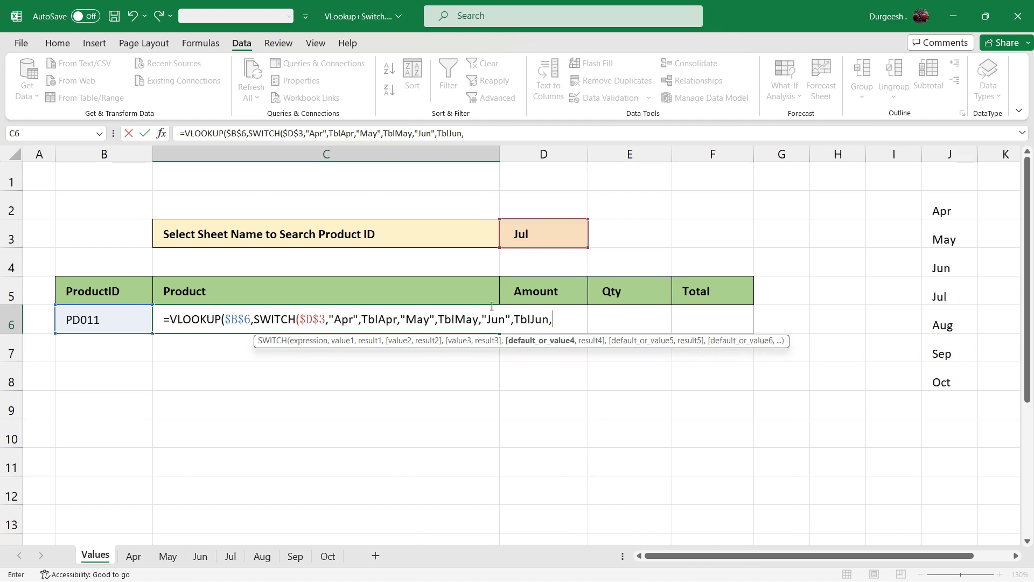
Step: Add "Jul" with the table TblJul as the fourth value and result pair of the SWITCH function
type("\"Jul\",")
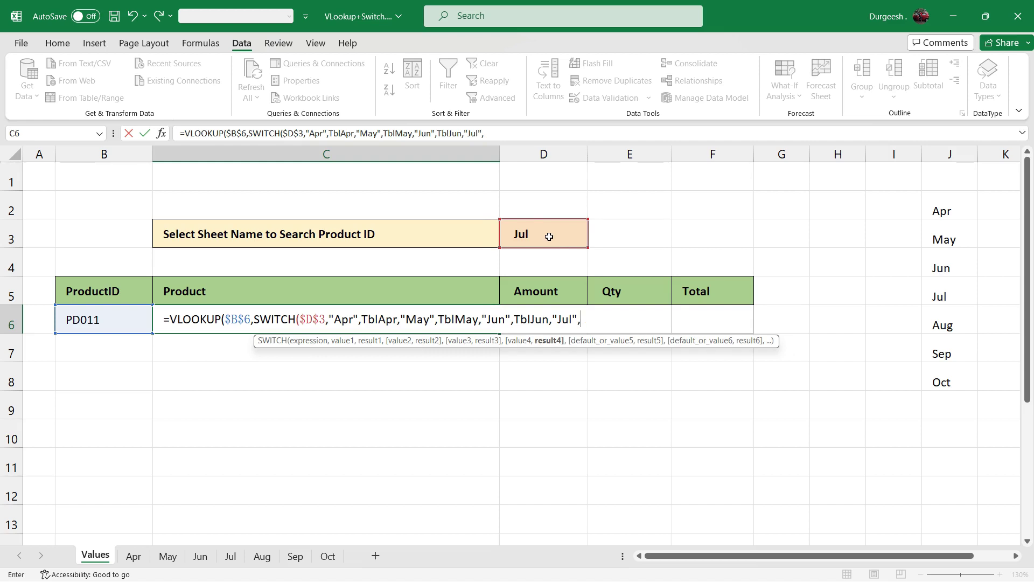
type("tbl")
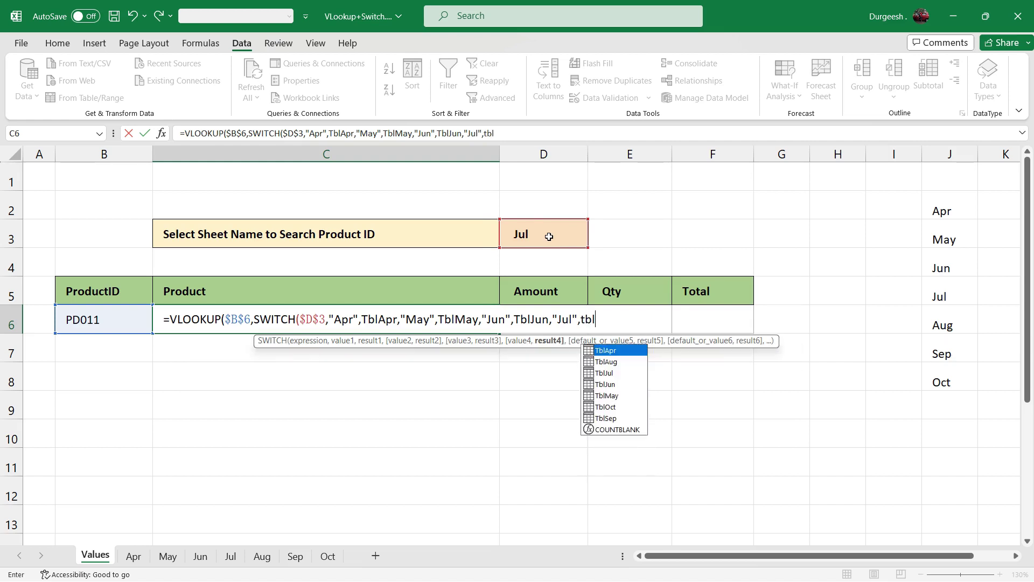
key("Down")
key("Down")
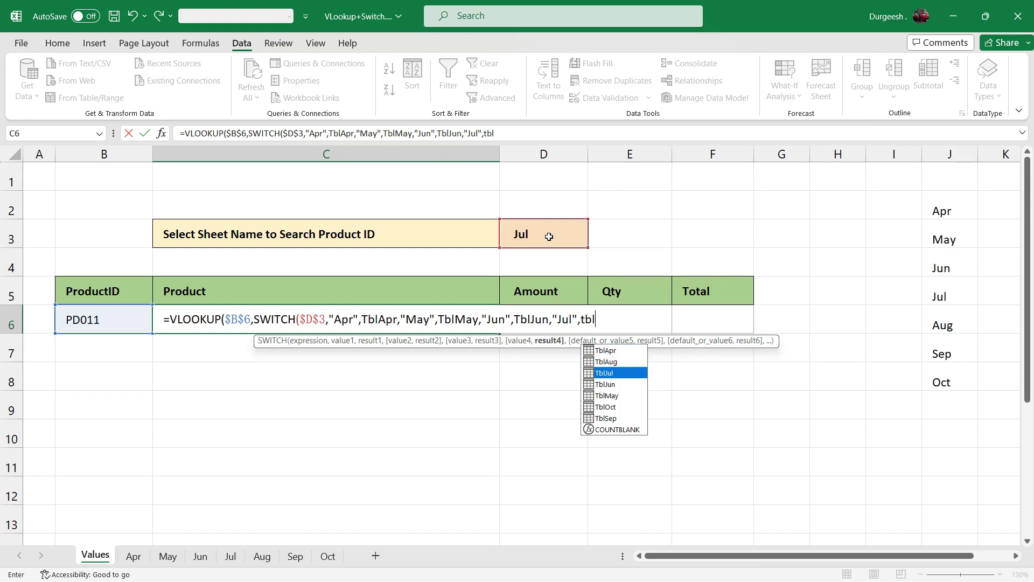
key("Tab")
type("\"")
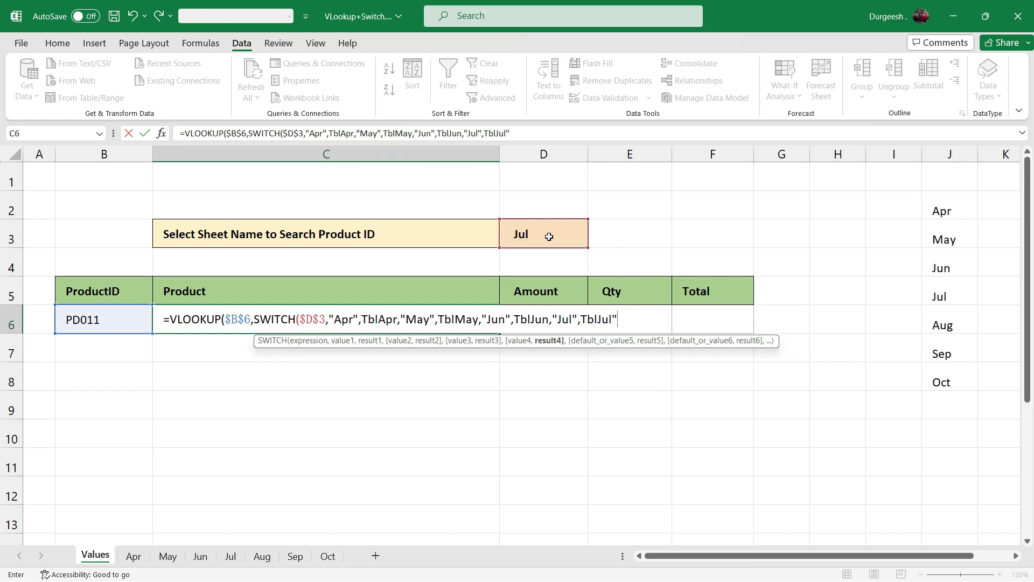
key("BackSpace")
Step: Add "Aug" with the table TblAug as the fifth value and result pair of the SWITCH function
type(",\"")
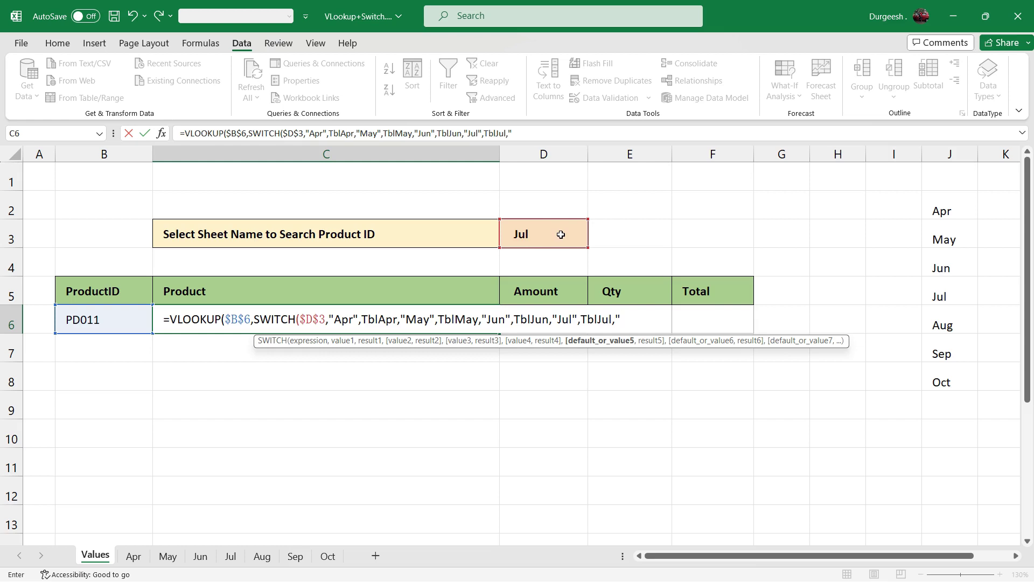
type("Aug\",")
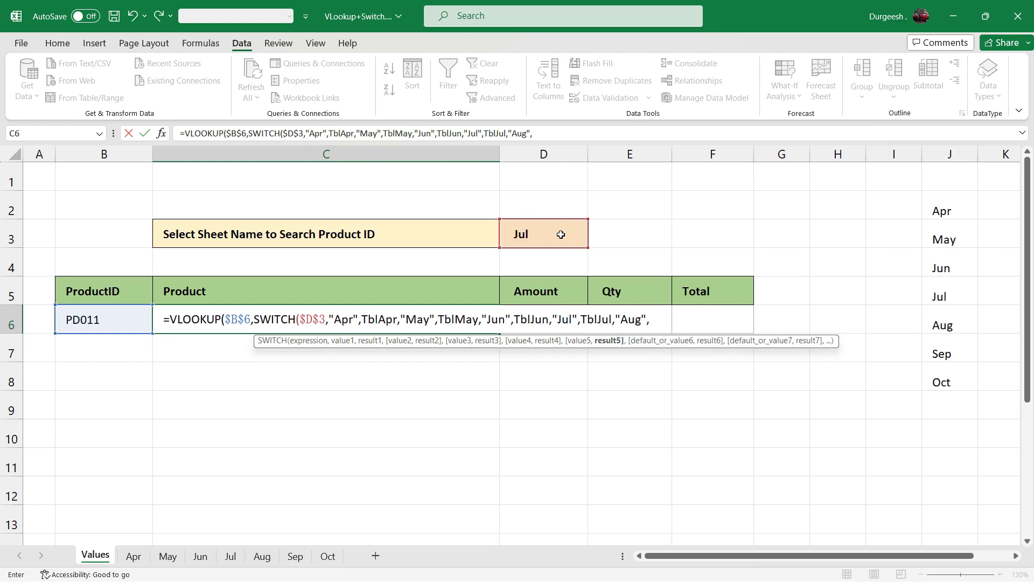
type("Tbl")
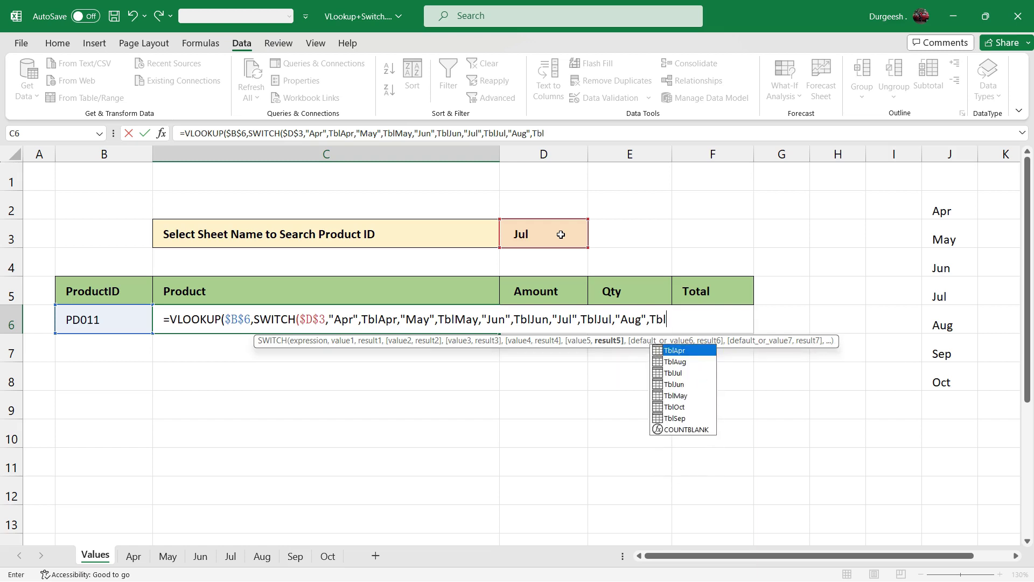
key("Down")
key("Tab")
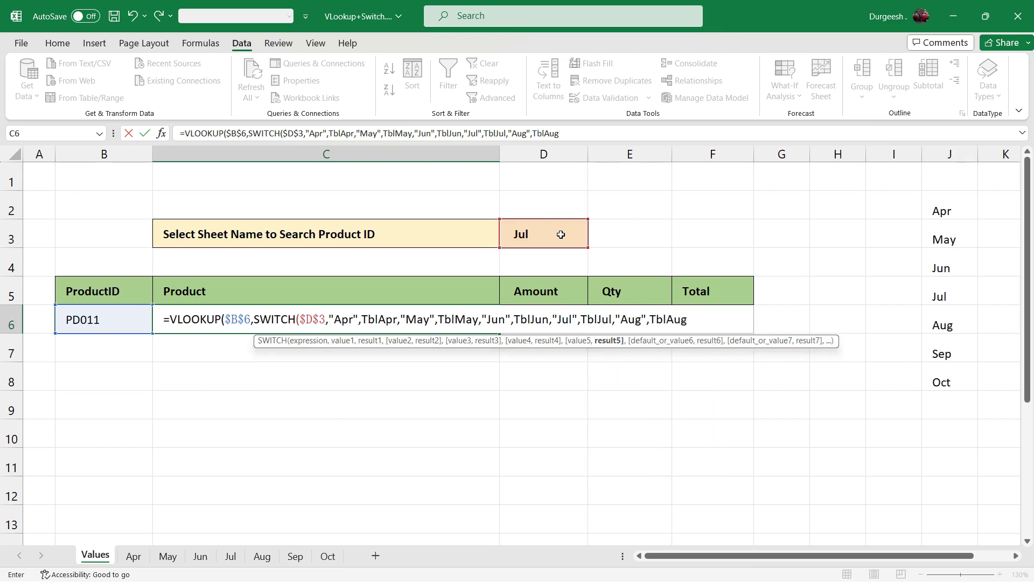
Step: Add "Sep" with the table TblSep as the sixth value and result pair of the SWITCH function
type(",\"Sep")
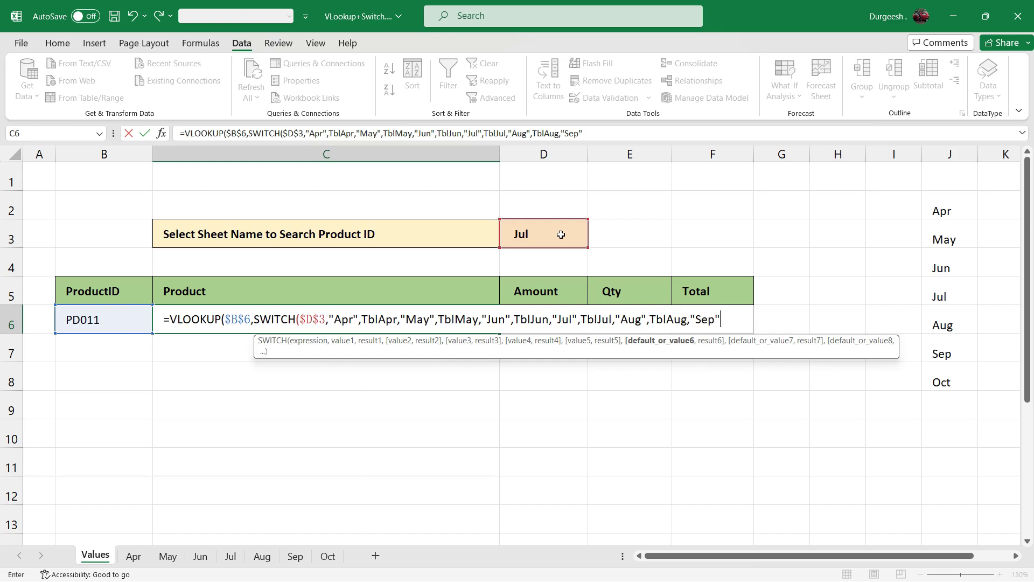
type(",tb")
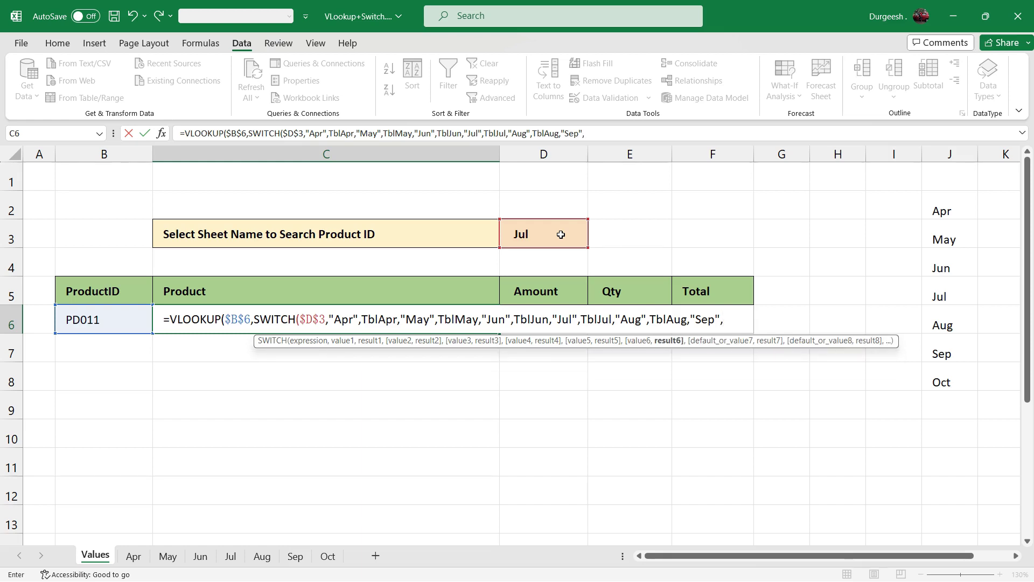
type("l")
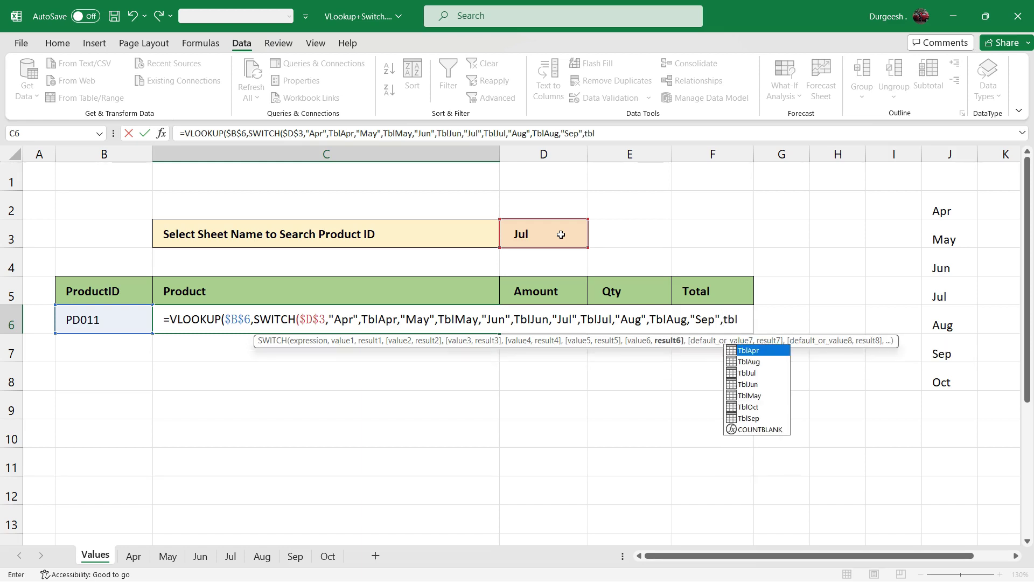
key("Down")
key("Down")
key("Down")
key("Down")
key("Down")
key("Down")
key("Tab")
type(",")
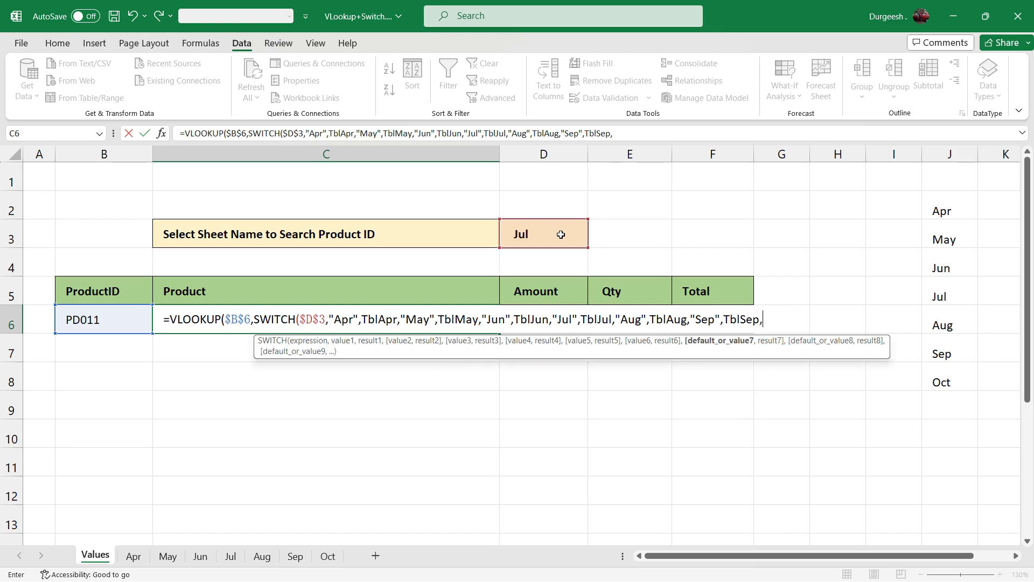
Step: Add "Oct" with the table TblOct as the last value and result pair, and close the SWITCH function
type("\"Oct\",tblo")
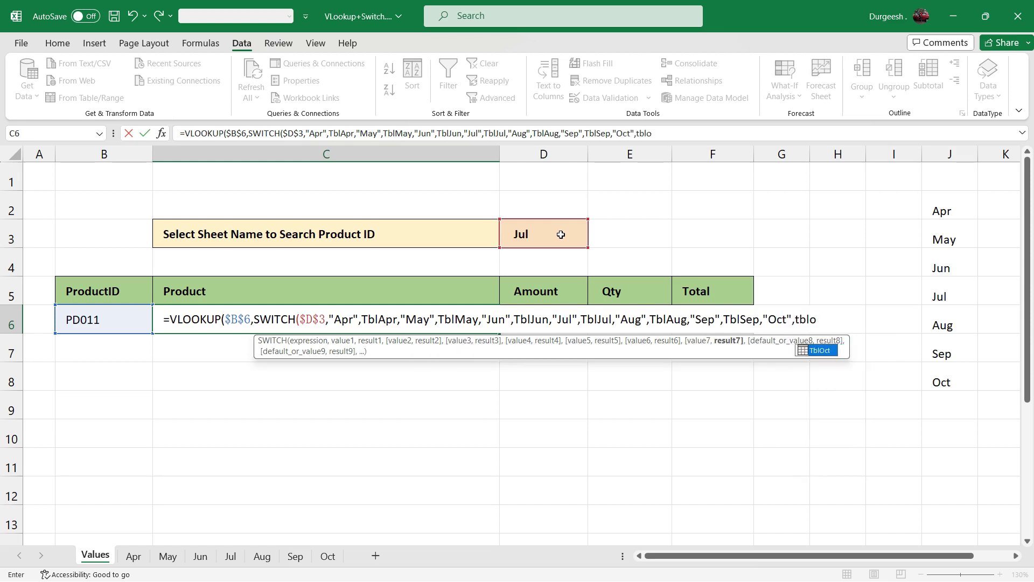
key("Tab")
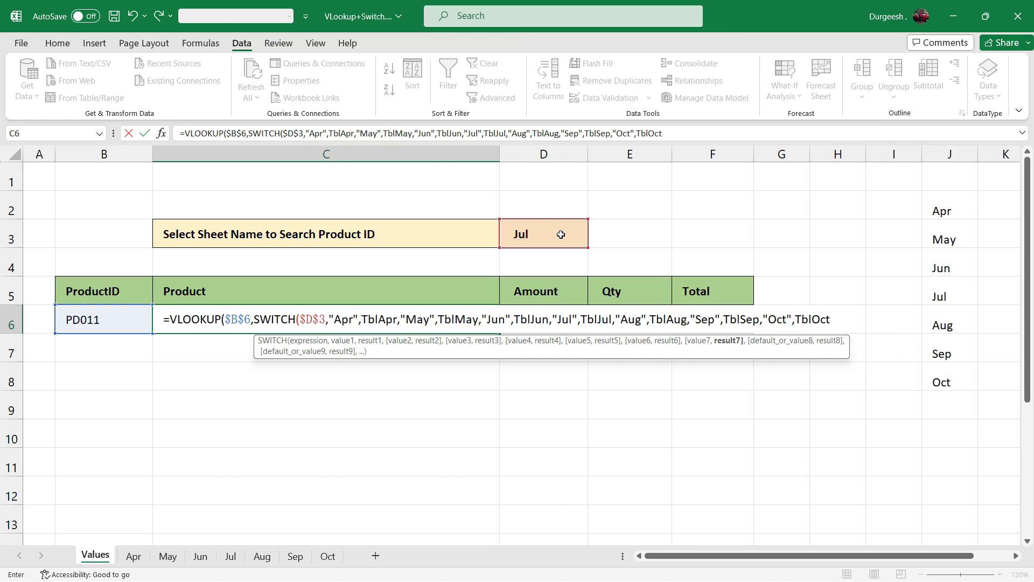
type(")")
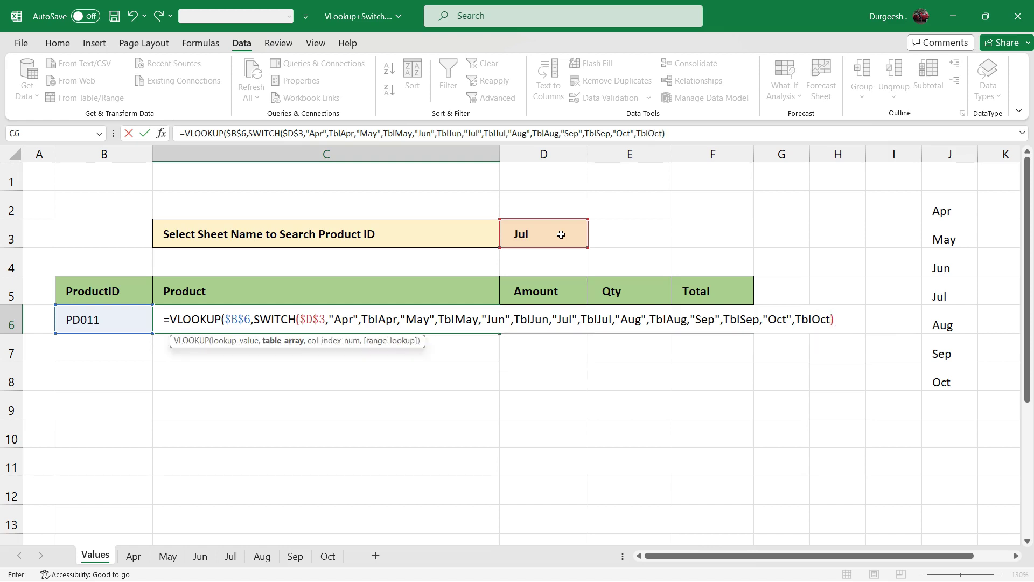
Step: Finish the VLOOKUP in C6 with column index 2 and range lookup 0 for an exact match
type(",")
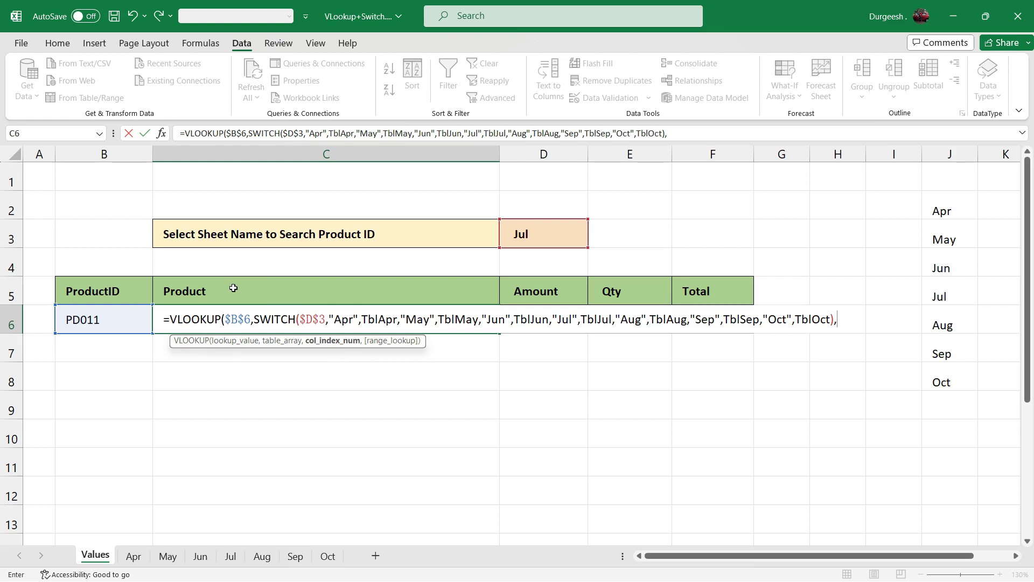
type(",")
key("BackSpace")
type("2,")
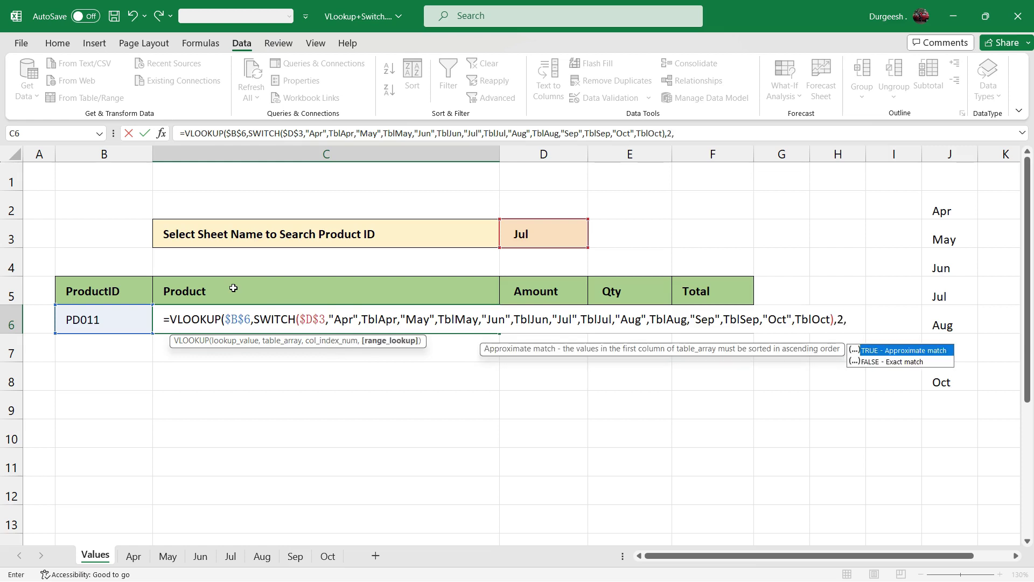
type("0)")
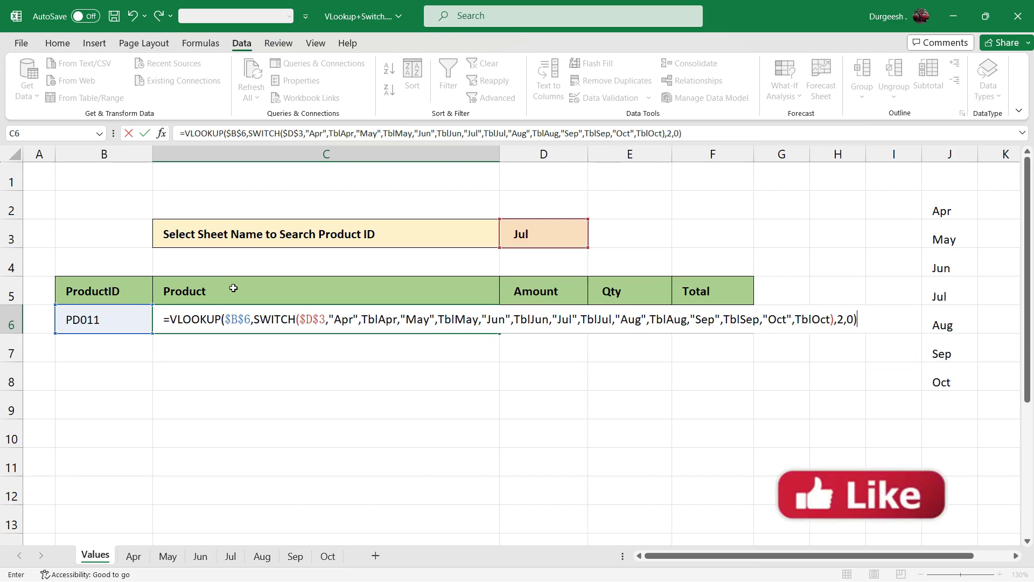
key("Return")
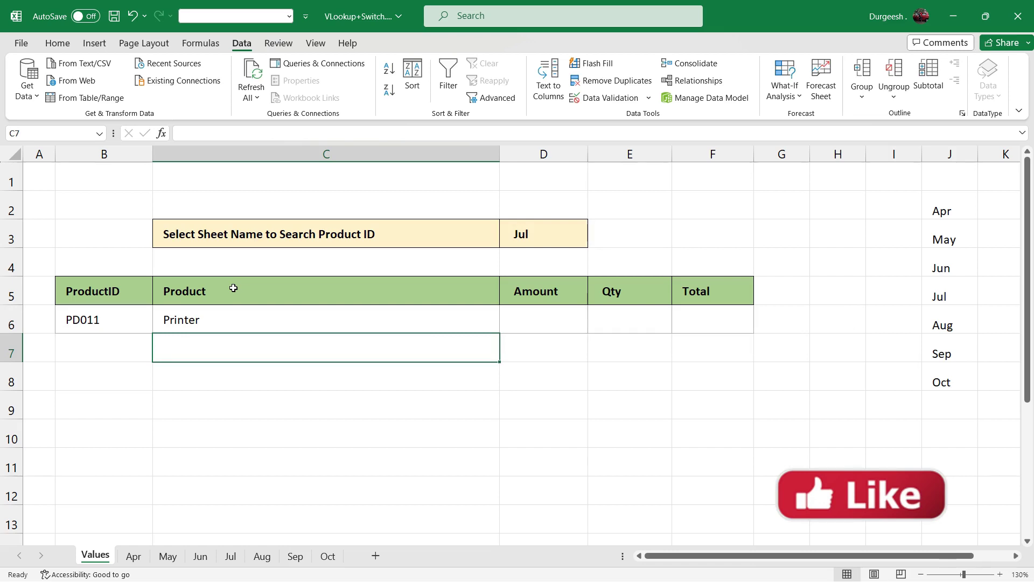
Step: Check the Product result in C6 against the PD011 row on the Jul sheet, and review its formula on the Values sheet
left_click(220, 323)
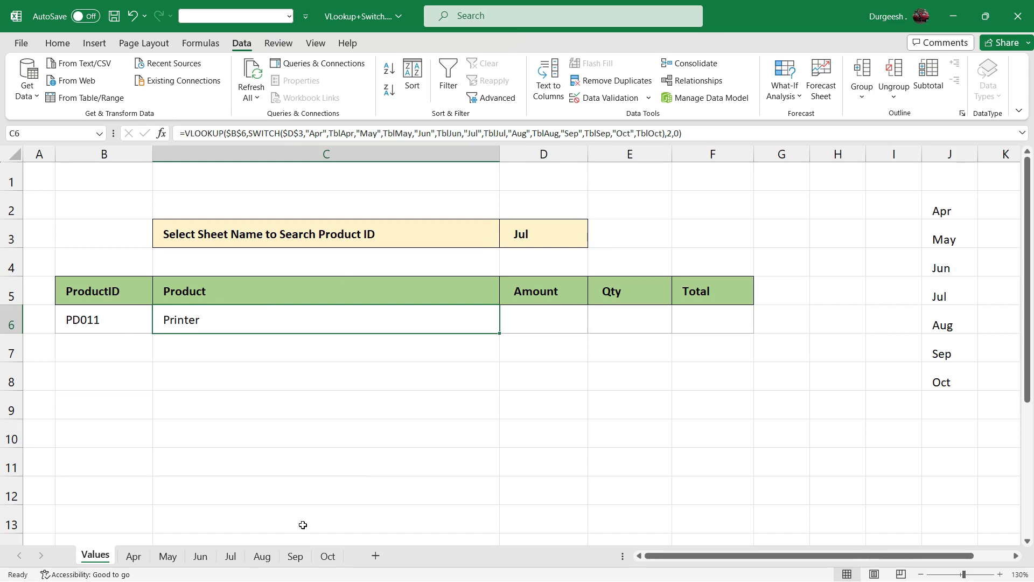
mouse_move(235, 566)
left_click(249, 429)
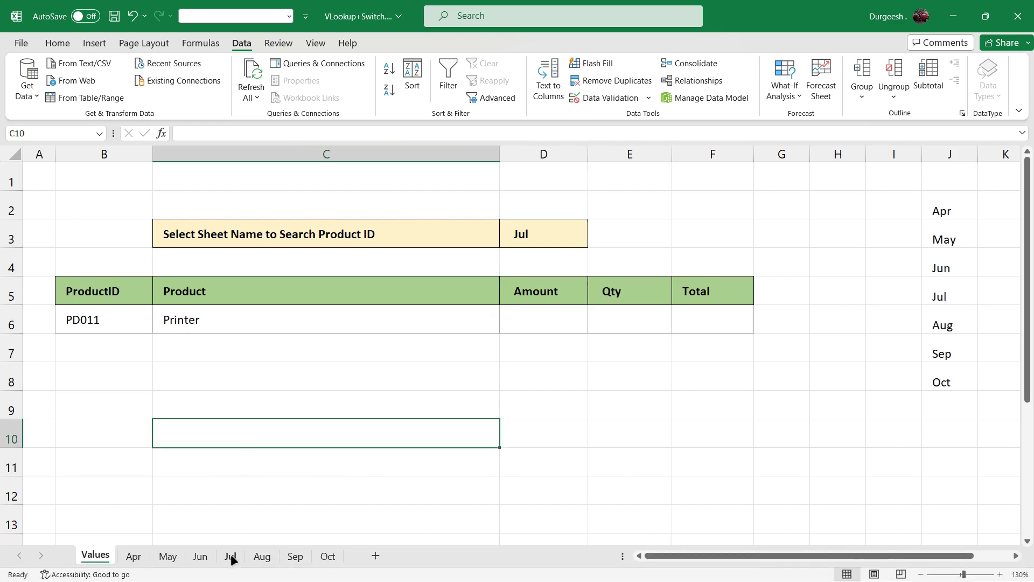
left_click(231, 557)
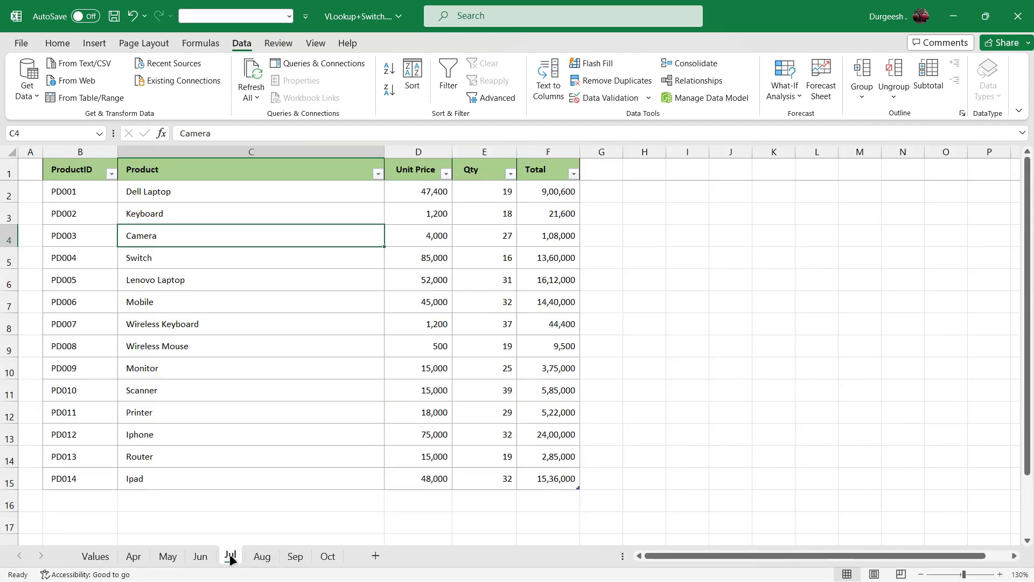
left_click(104, 413)
left_click(177, 411)
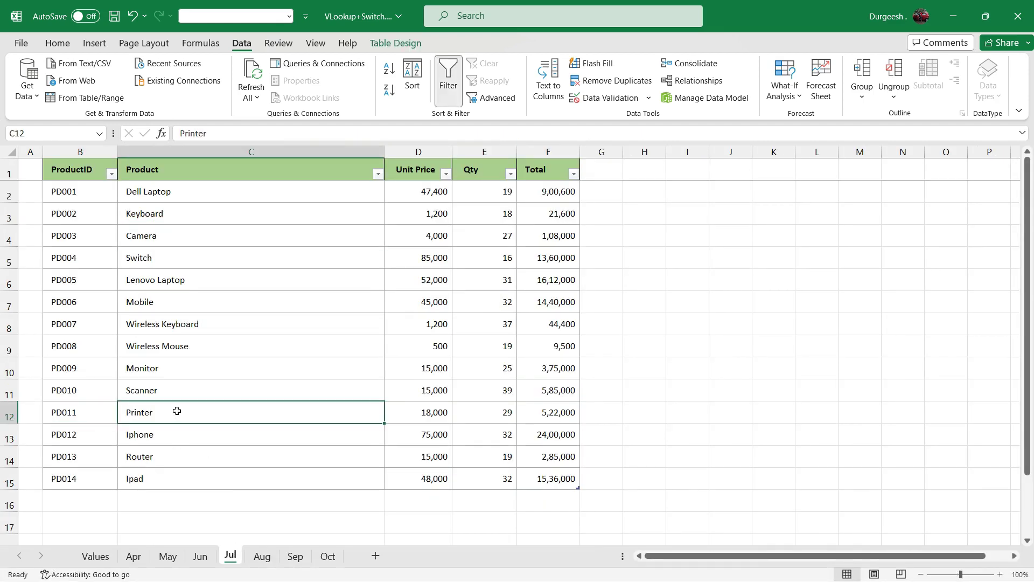
left_click(98, 556)
double_click(335, 319)
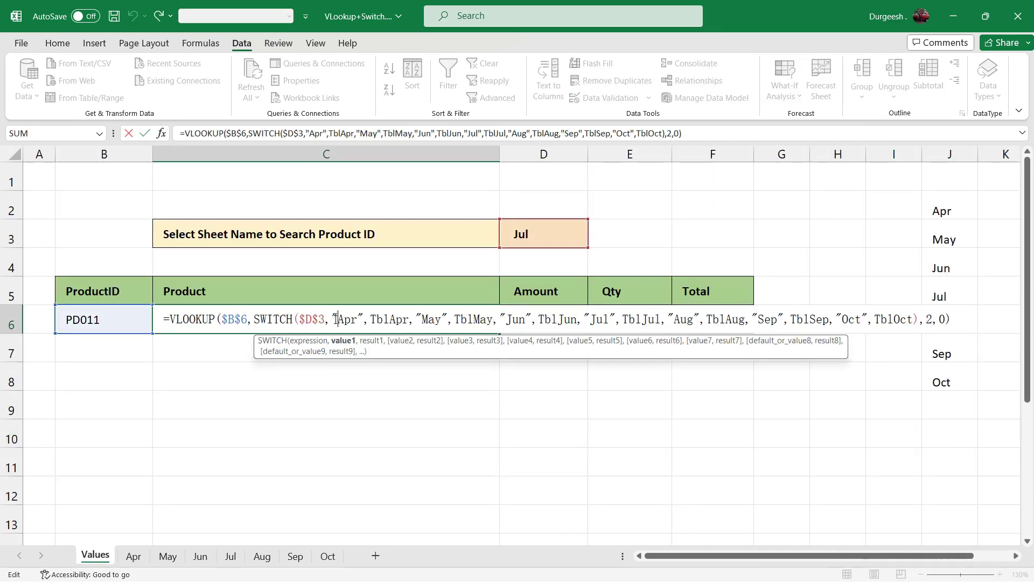
key("Escape")
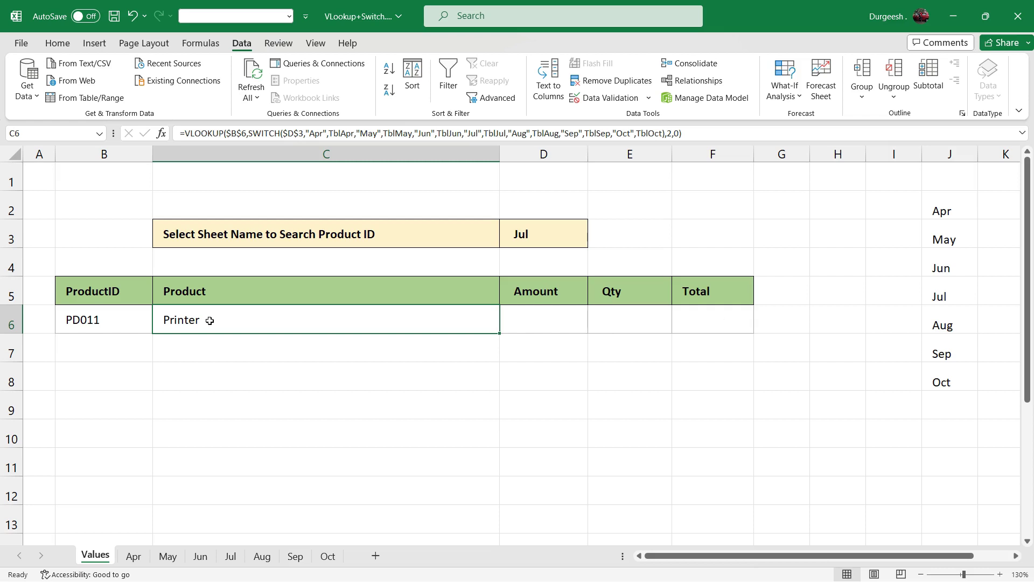
Step: Copy the Product lookup formula from C6 into D6 and change its column index to 3
key("ctrl+c")
left_click(516, 324)
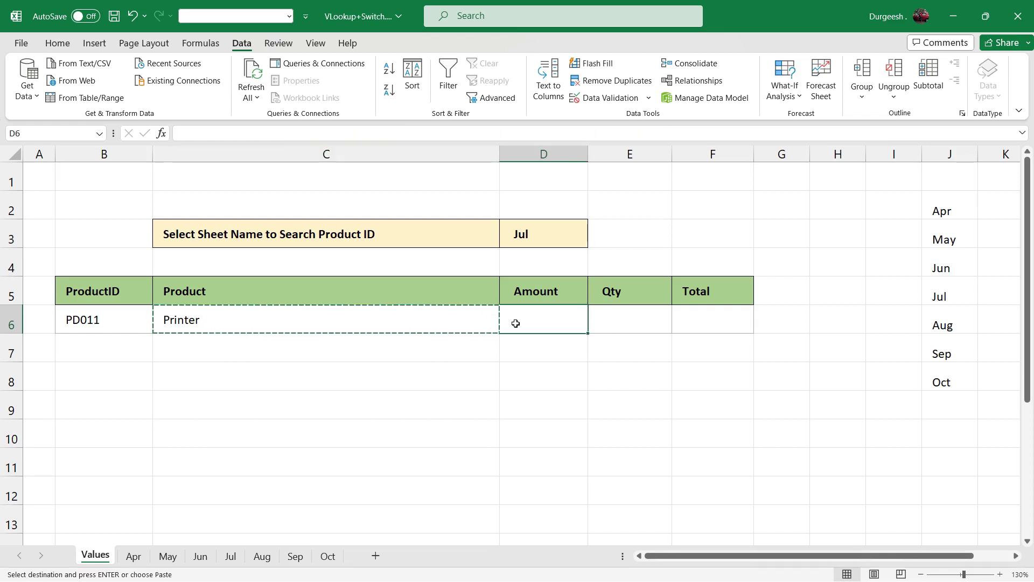
key("ctrl+v")
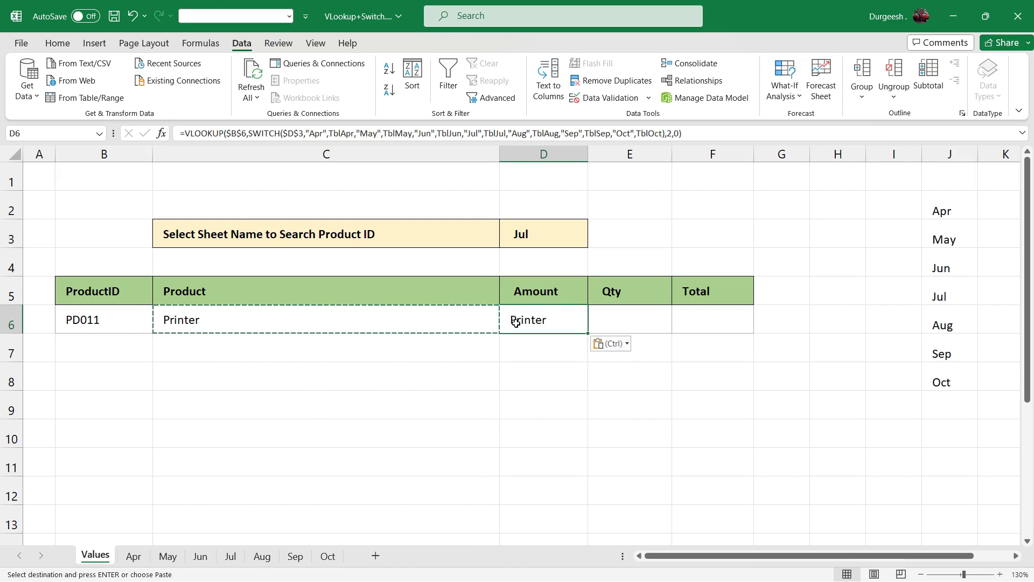
key("Escape")
double_click(555, 319)
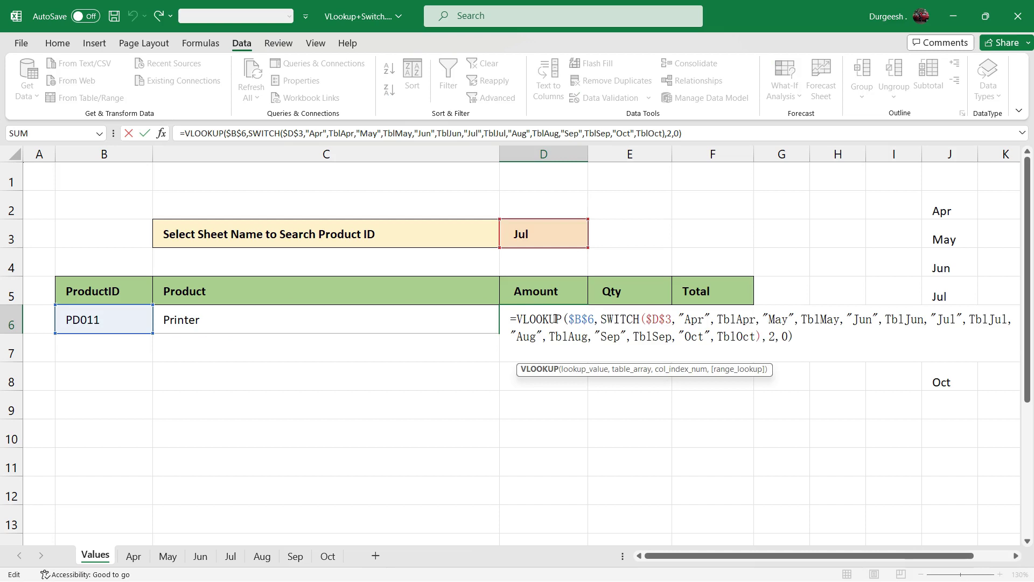
left_click(771, 336)
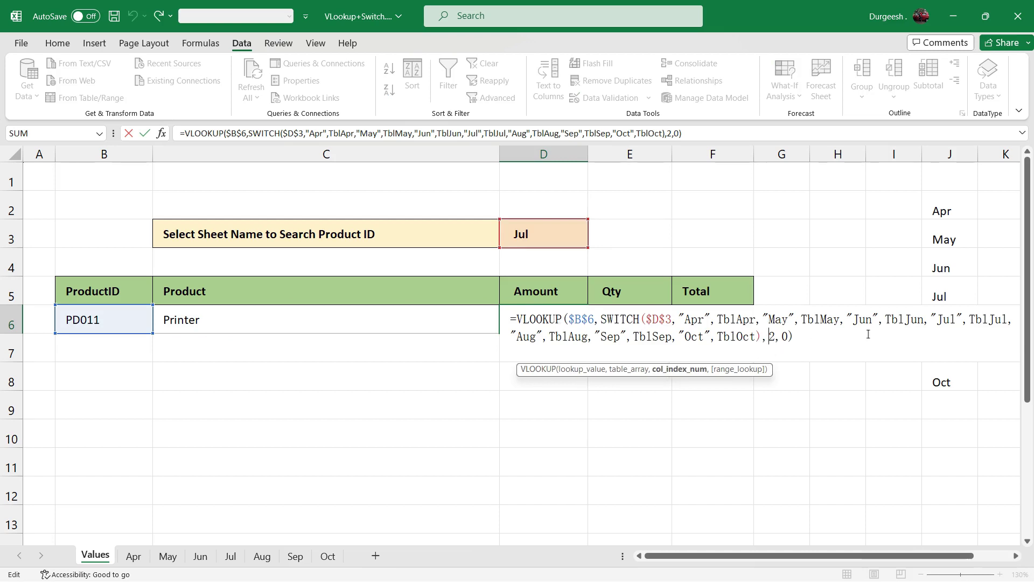
key("Delete")
type("3")
key("Return")
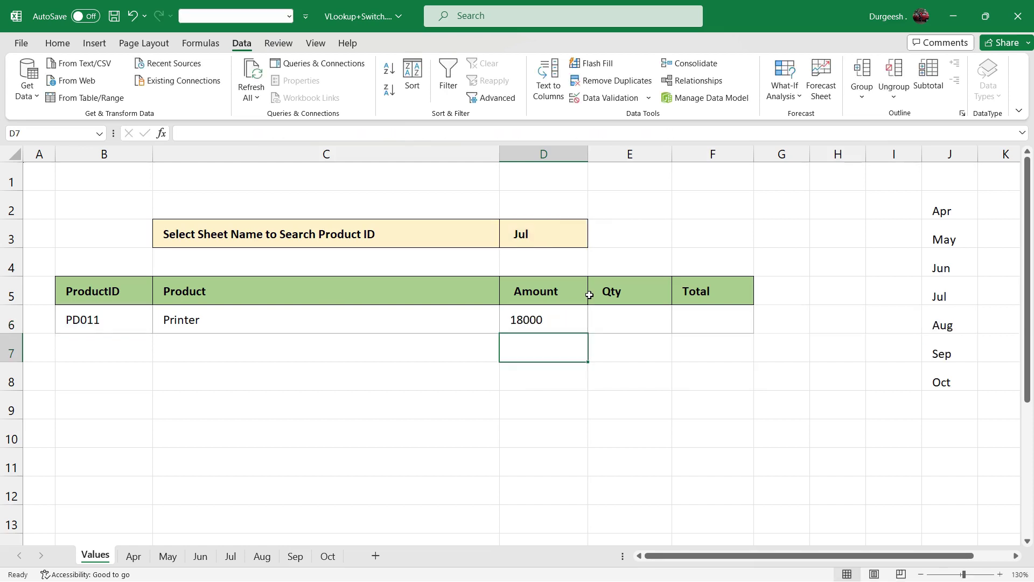
Step: Check the column headers on the Apr sheet and rename the Amount header in D5 on the Values sheet to "Unit Price"
left_click(554, 321)
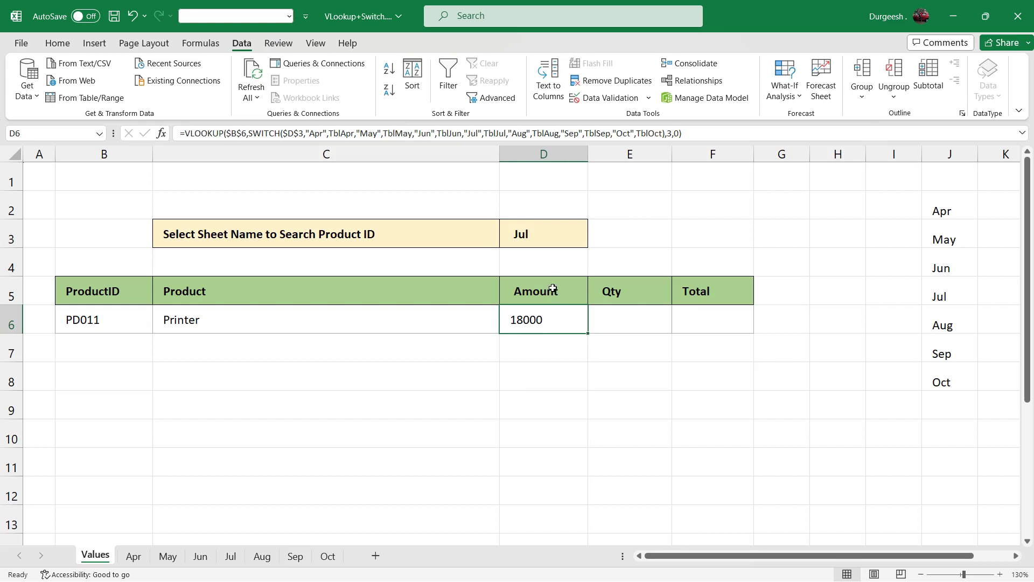
left_click(135, 556)
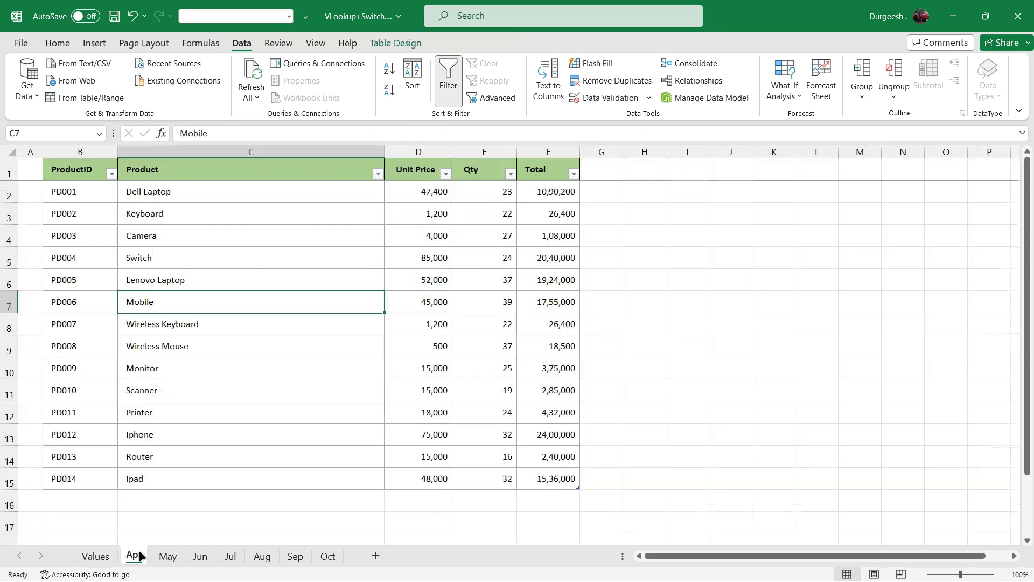
left_click(95, 556)
left_click(542, 298)
type("U")
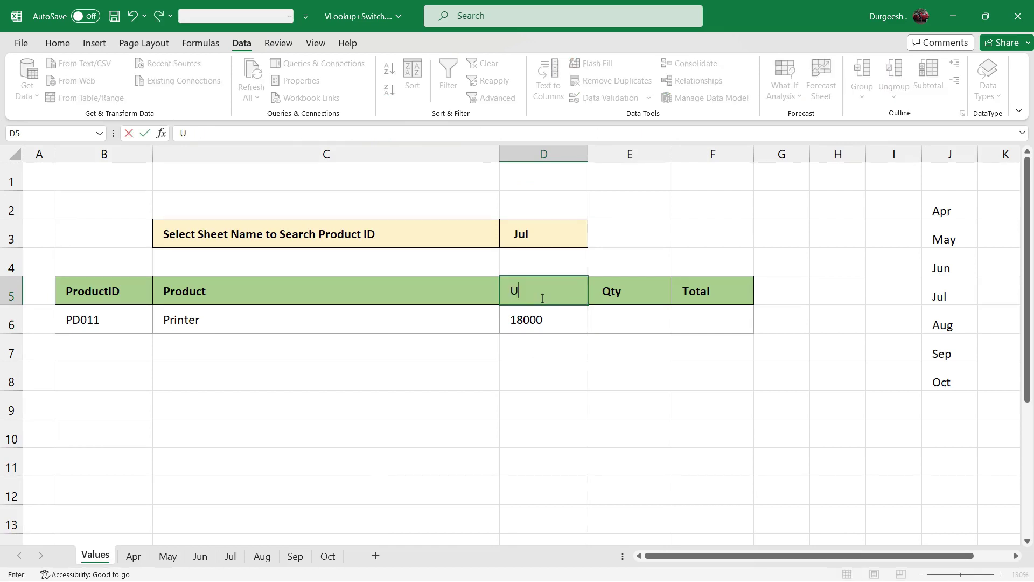
type("nit Price")
key("Return")
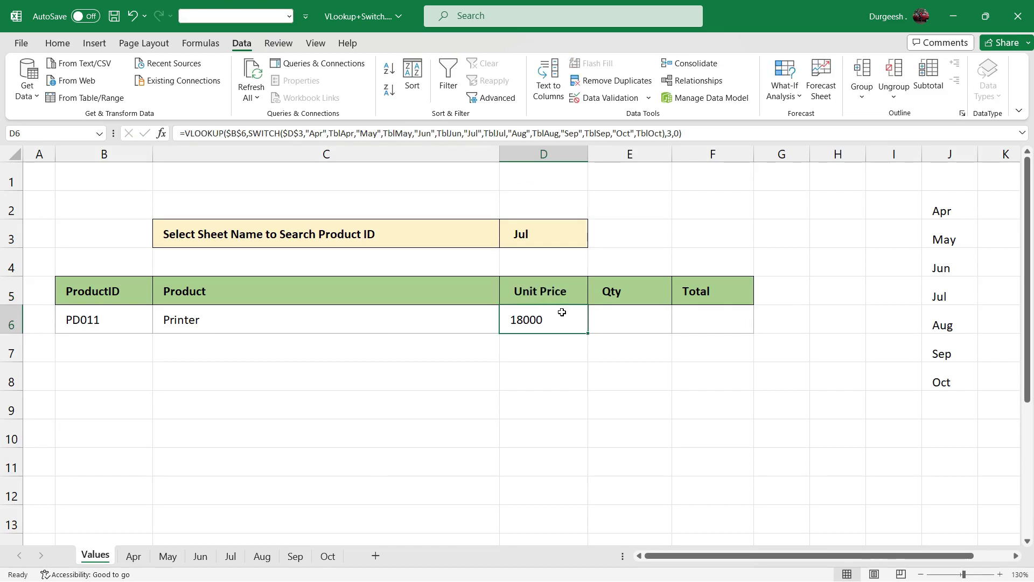
Step: Copy the lookup formula from D6 into the Qty cell E6 and change its column index to 4
key("ctrl+c")
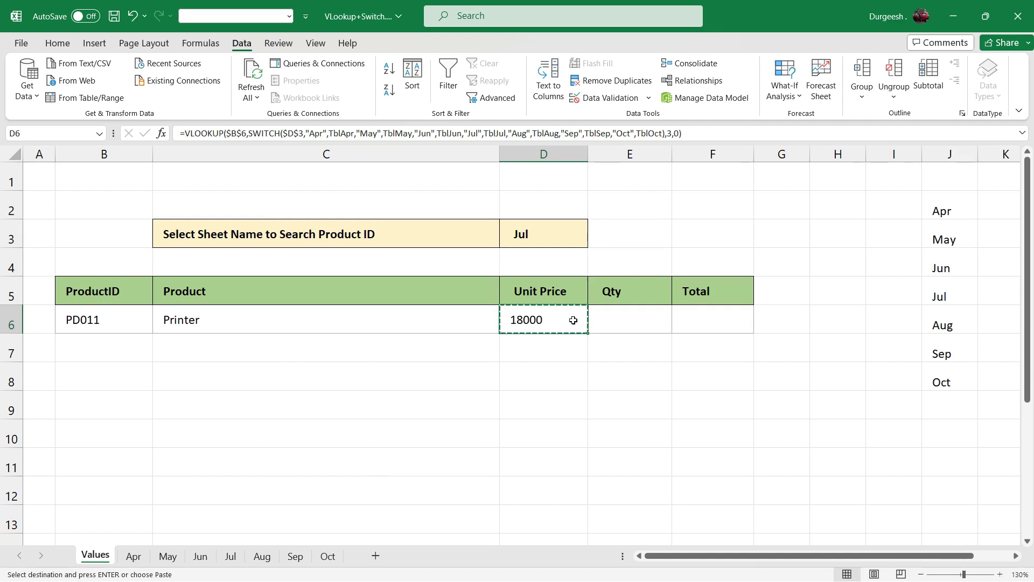
left_click(605, 318)
key("ctrl+v")
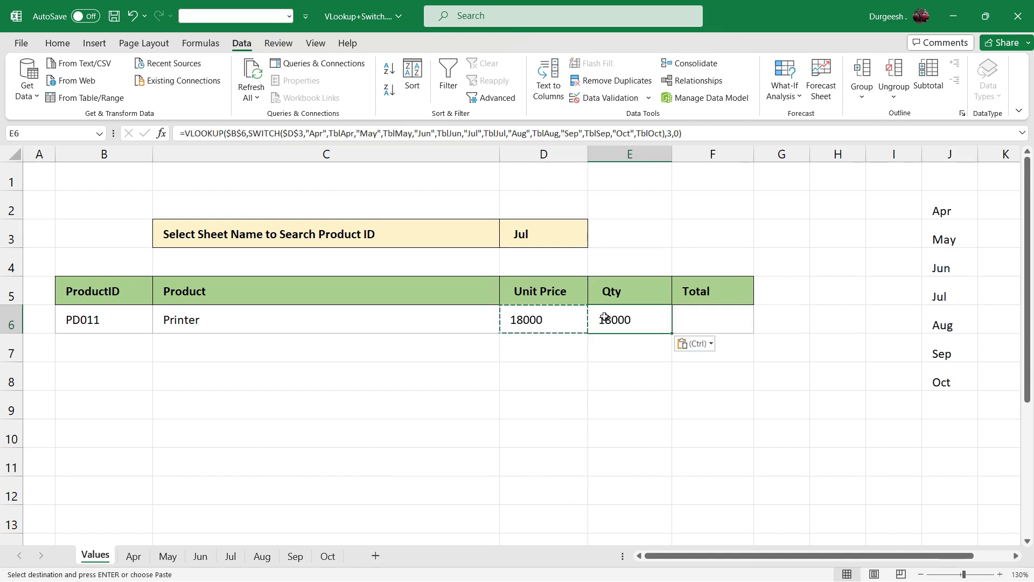
key("Escape")
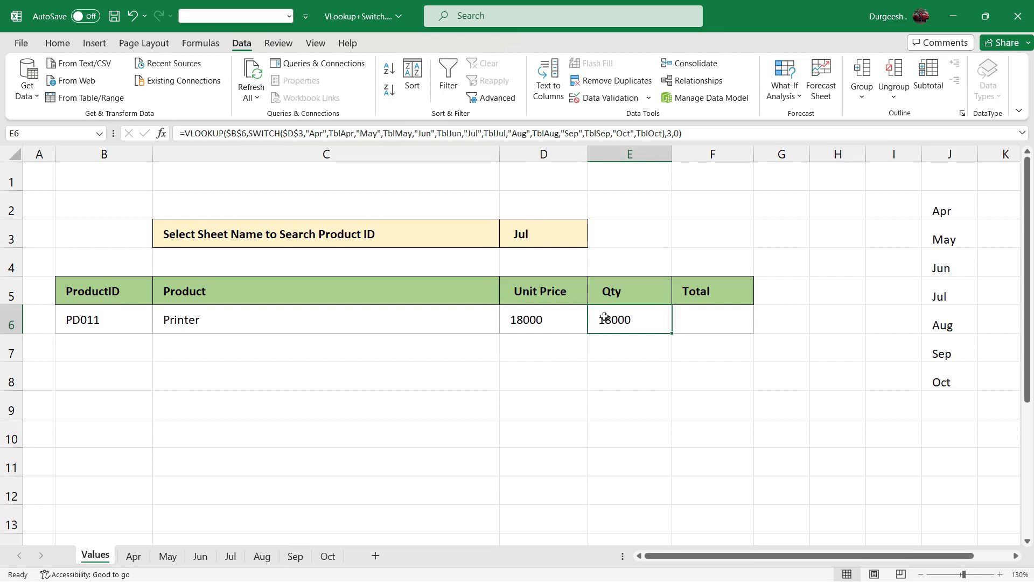
double_click(605, 318)
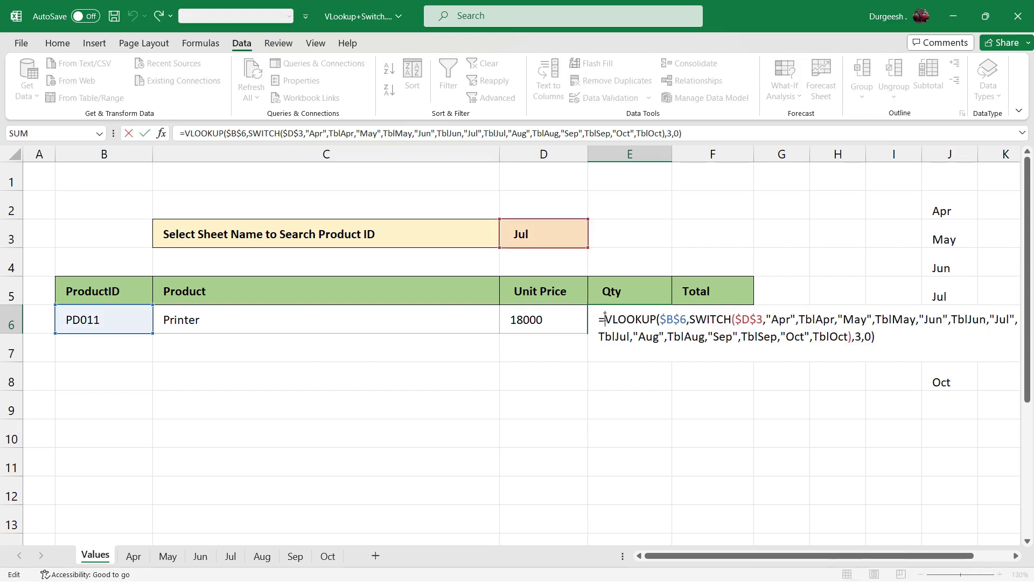
left_click(861, 337)
key("BackSpace")
type("4")
key("Return")
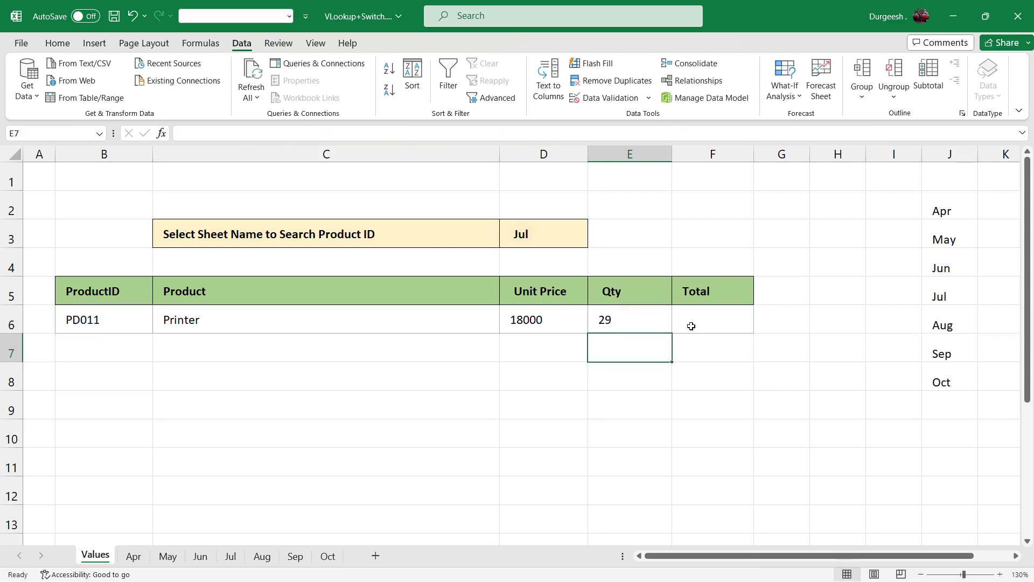
Step: Copy the lookup formula from E6 into the Total cell F6 and change its column index to 5
left_click(619, 325)
key("ctrl+c")
left_click(705, 320)
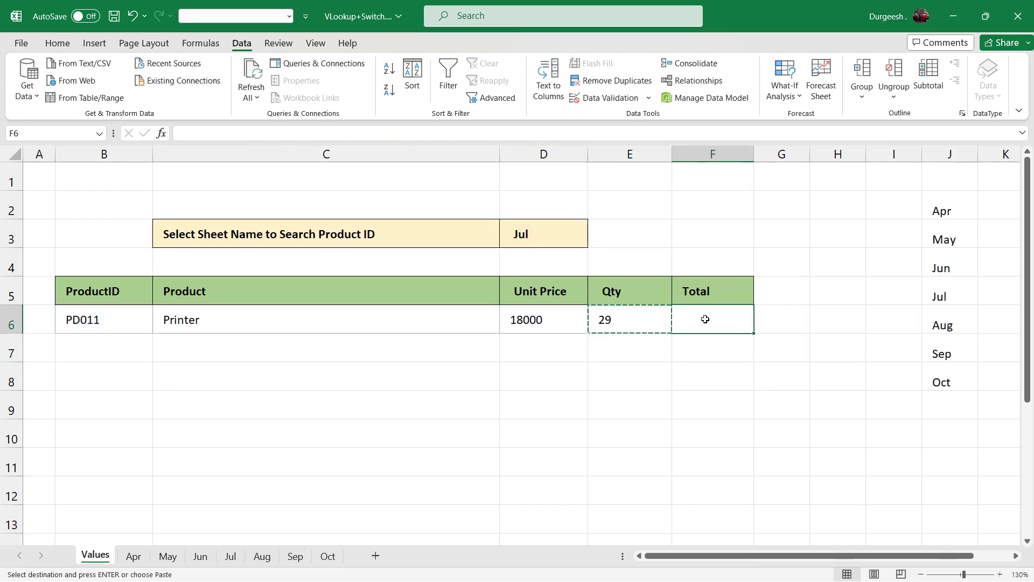
key("ctrl+v")
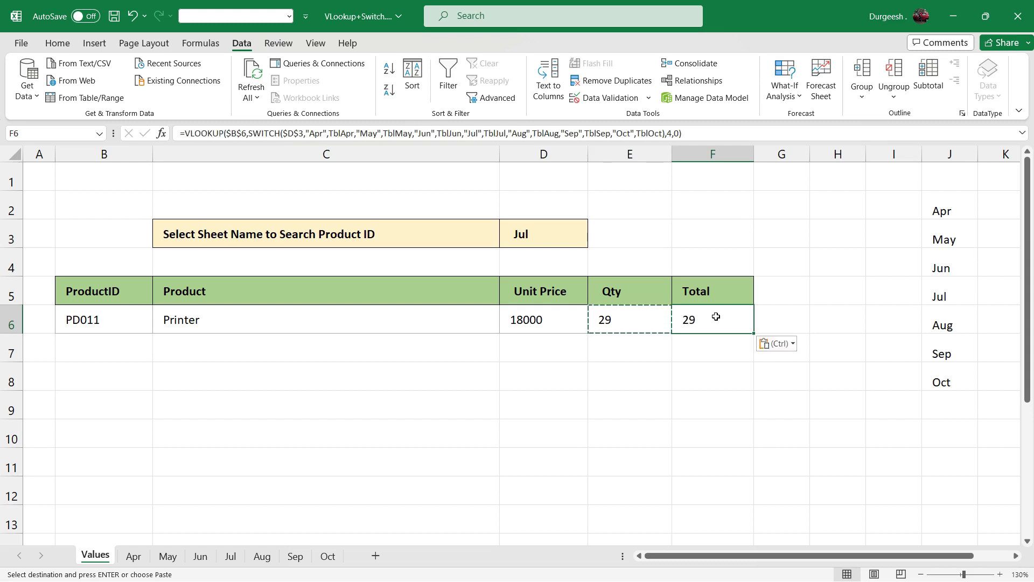
double_click(714, 320)
double_click(779, 353)
key("Delete")
type("5")
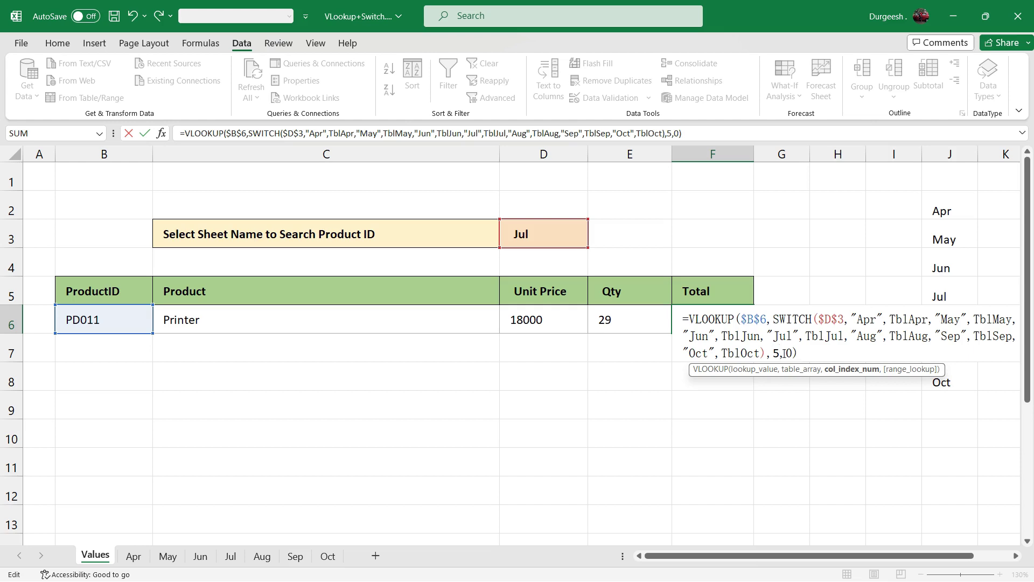
key("Return")
Step: Choose Aug as the sheet name in D3 and PD004 as the product ID in B6
left_click(538, 228)
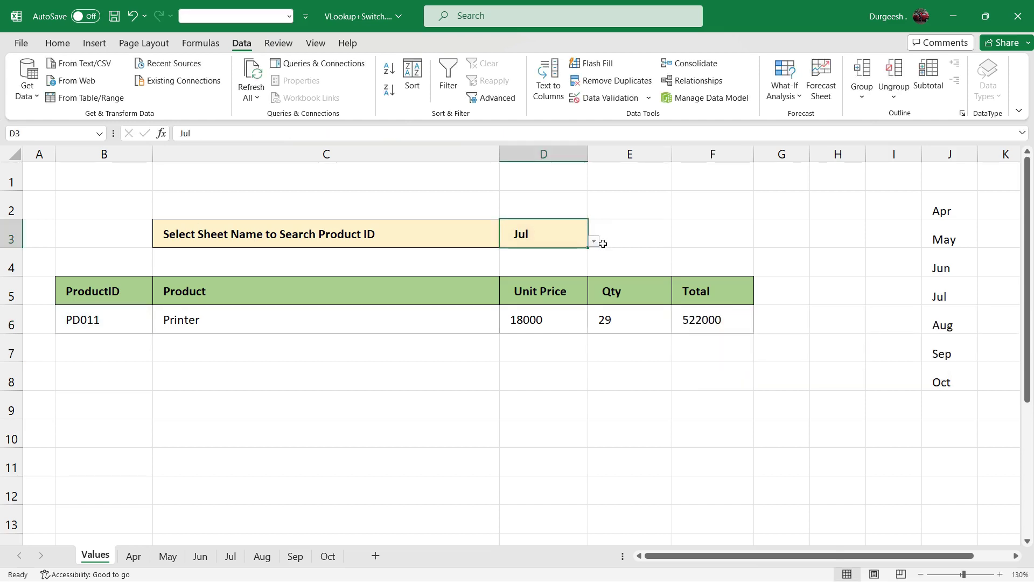
left_click(594, 242)
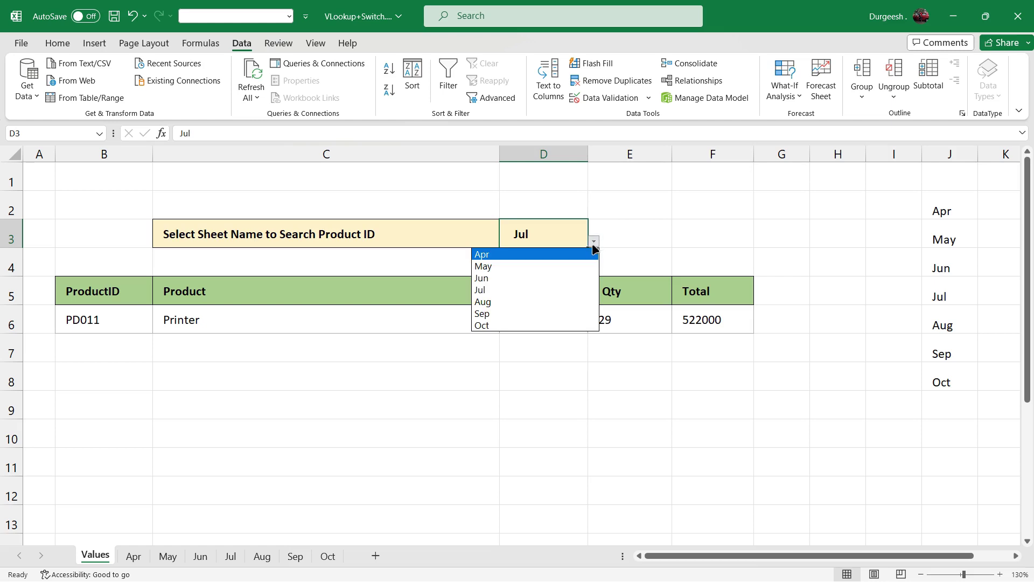
left_click(492, 304)
left_click(99, 319)
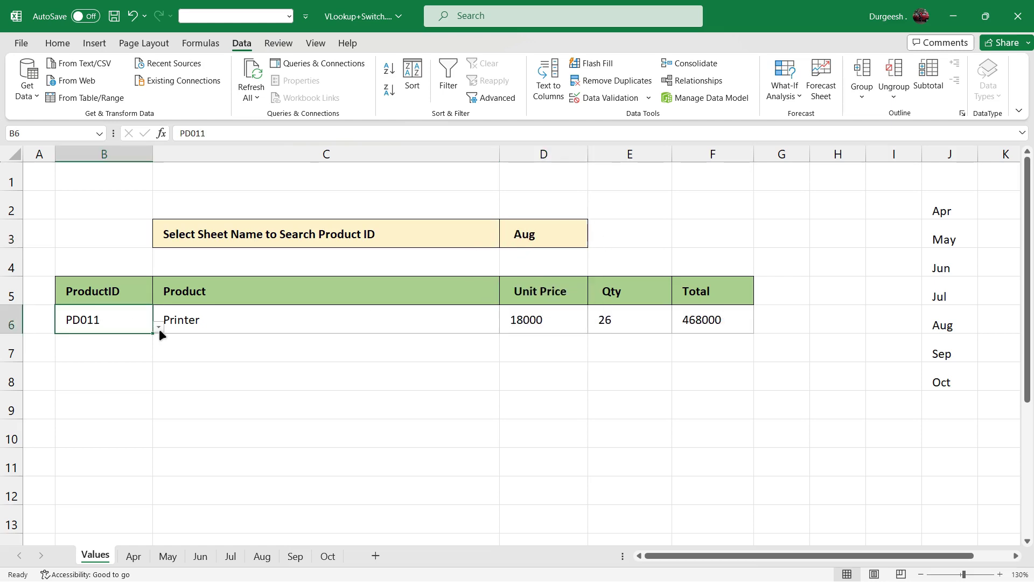
left_click(158, 326)
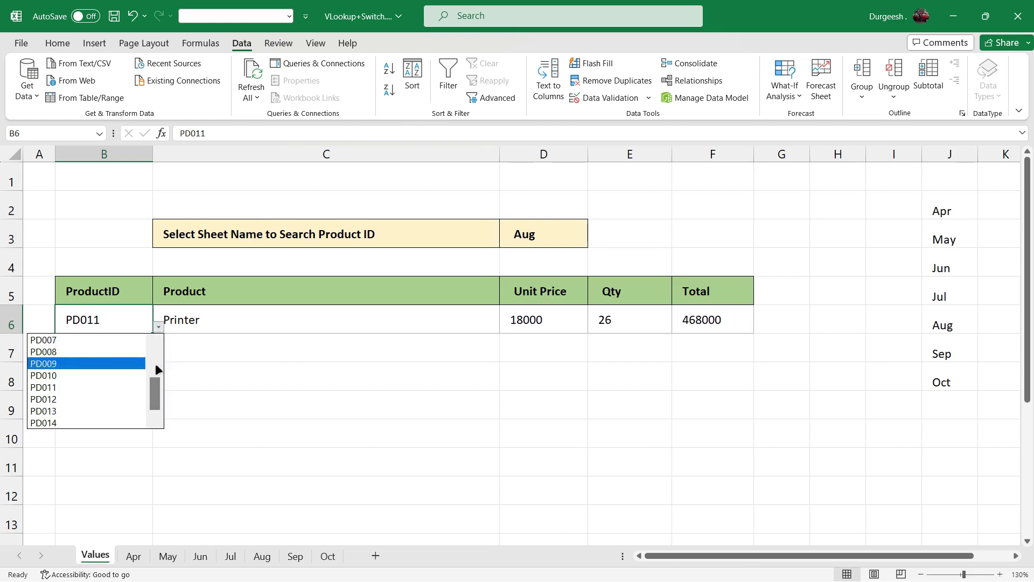
left_click_drag(155, 399, 160, 339)
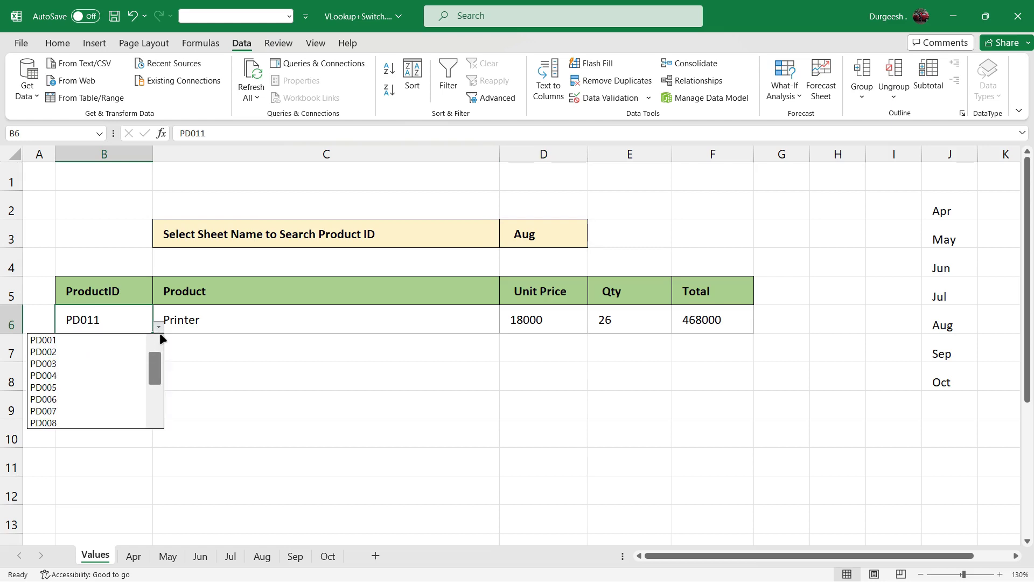
left_click(66, 376)
left_click(261, 352)
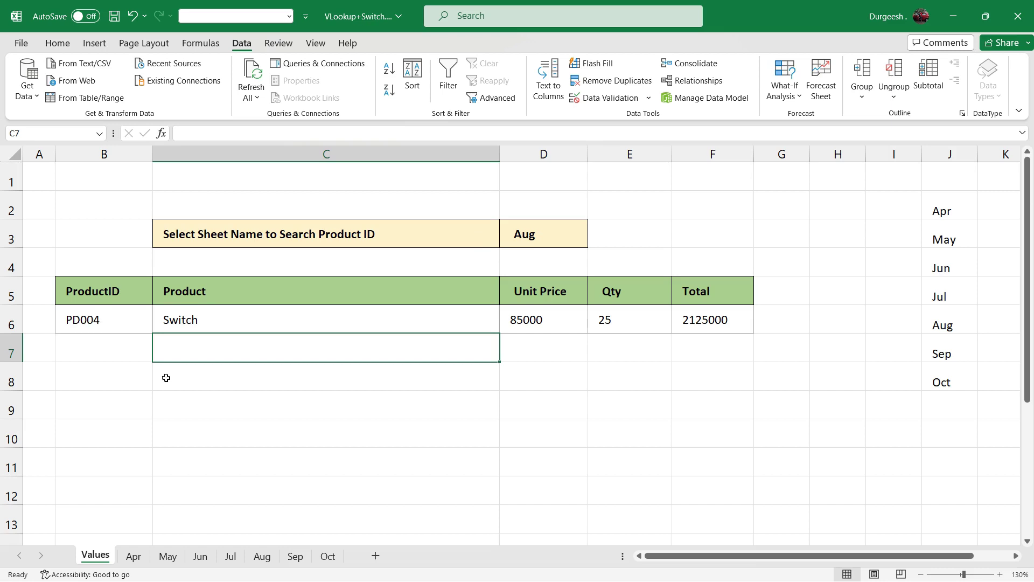
Step: Compare the PD004 row on the Aug sheet with the lookup results on the Values sheet
left_click(261, 557)
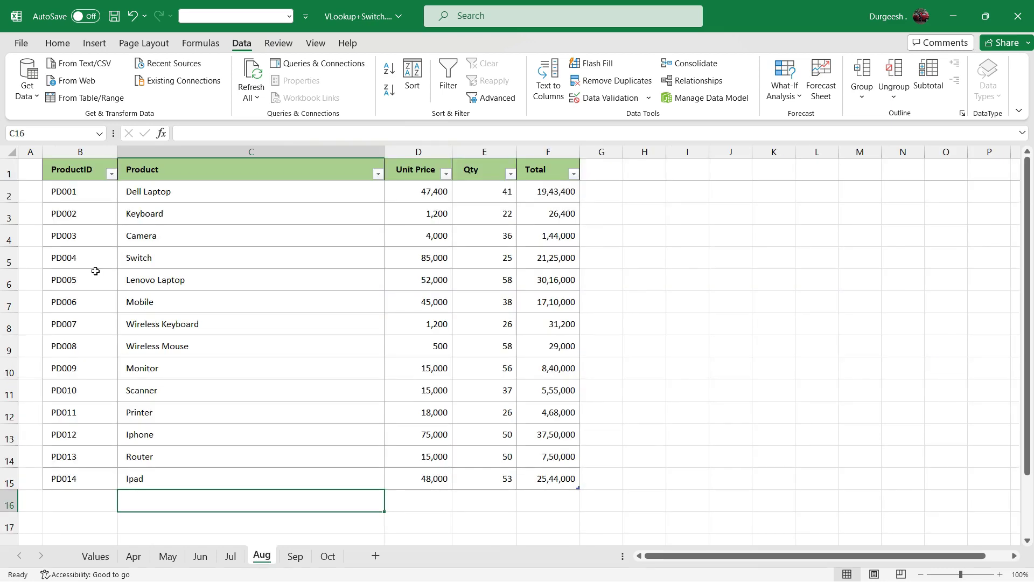
left_click(85, 257)
left_click(168, 255)
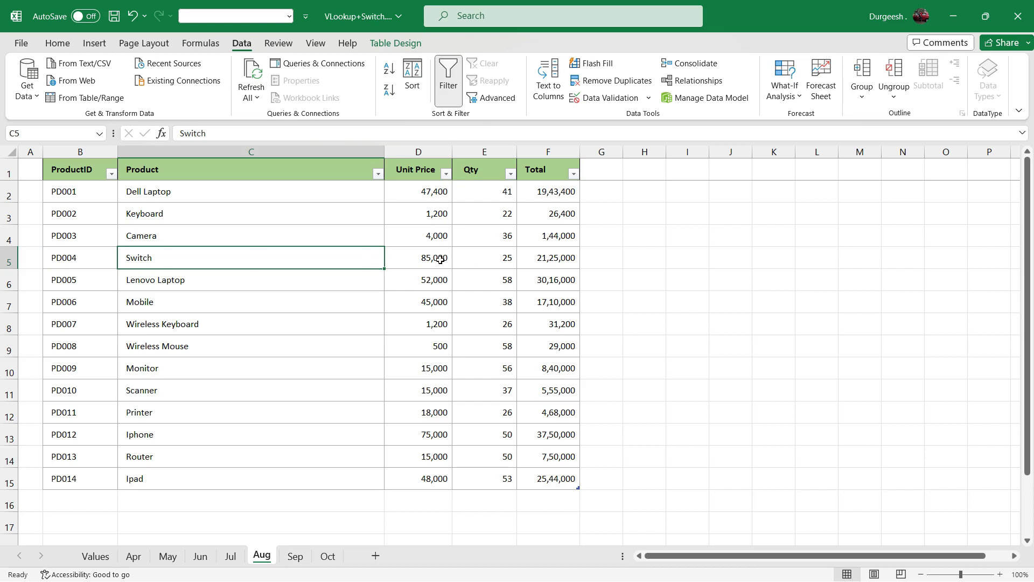
left_click_drag(443, 260, 539, 258)
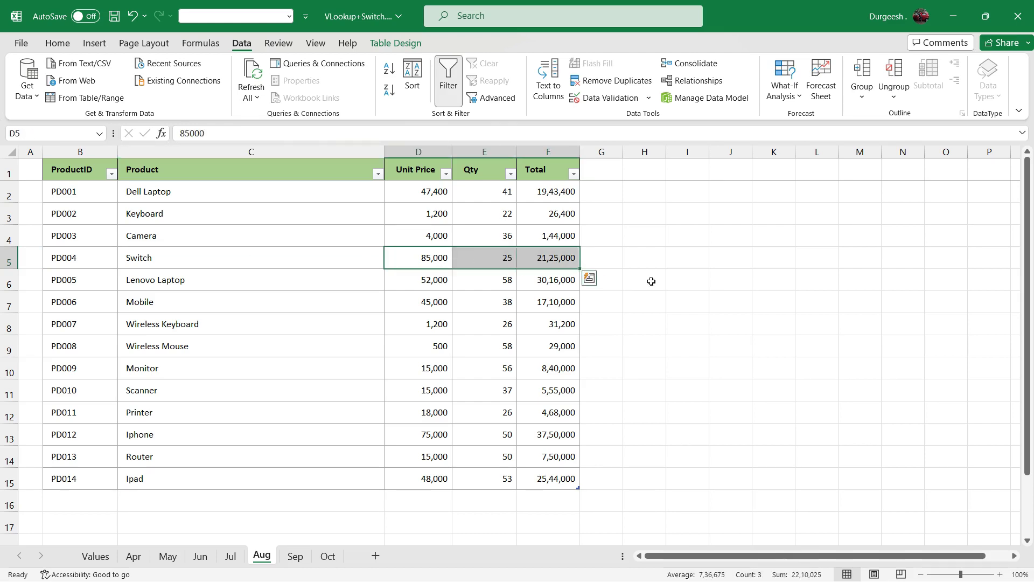
left_click(94, 558)
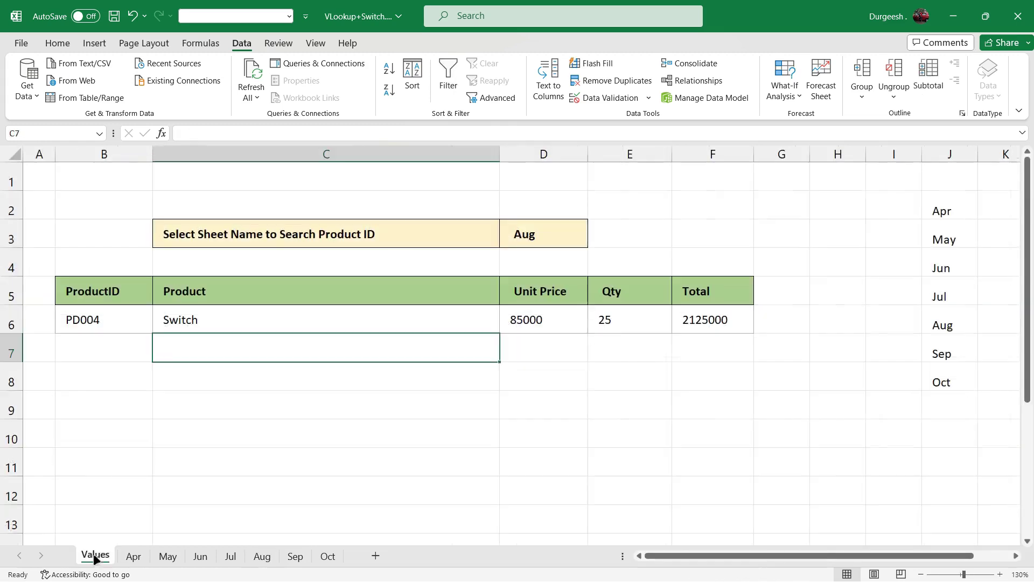
Step: Format the Unit Price in D6 and the Total in F6 with comma style and no decimal places
left_click(714, 319)
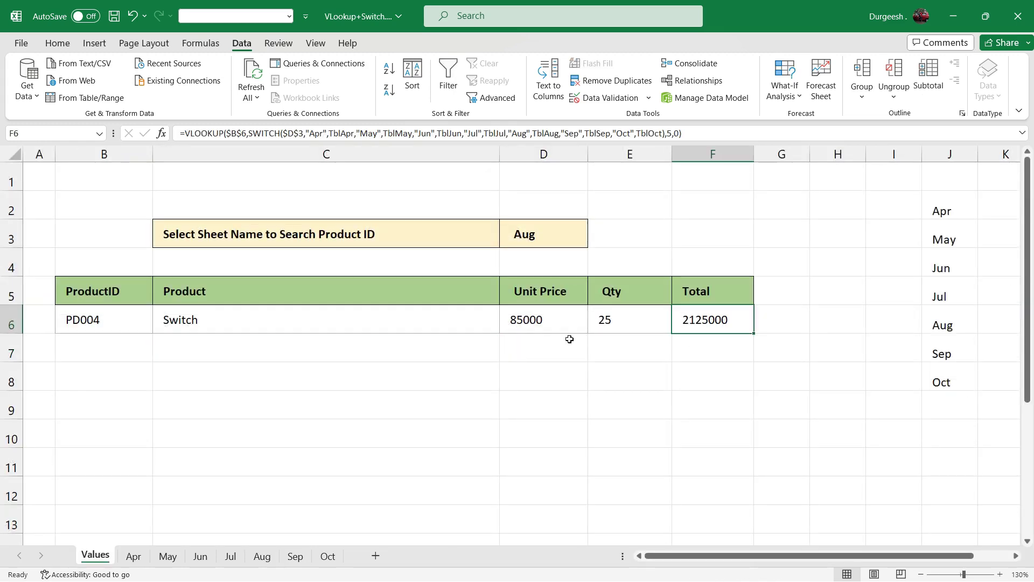
left_click(550, 322, "ctrl")
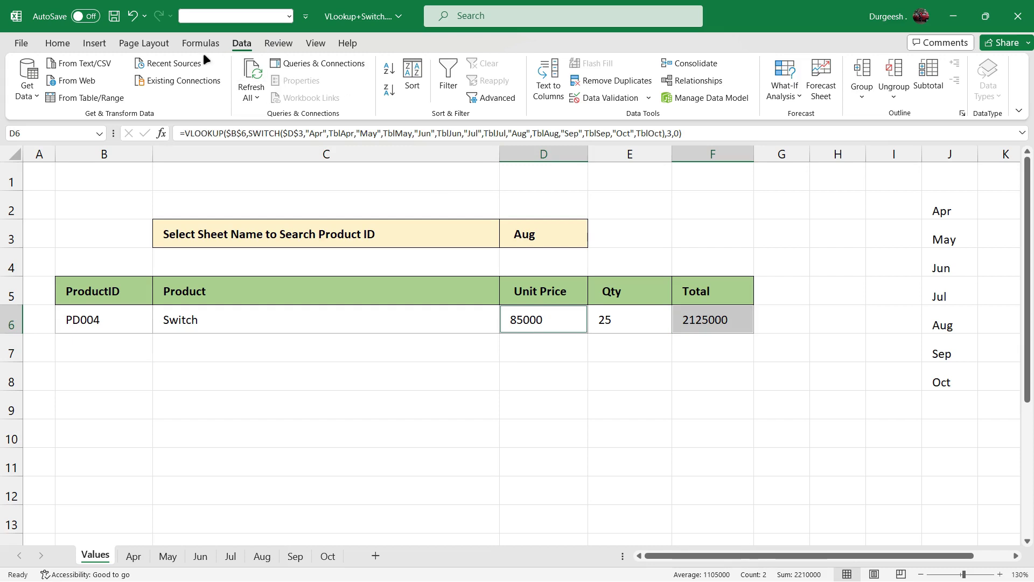
left_click(60, 44)
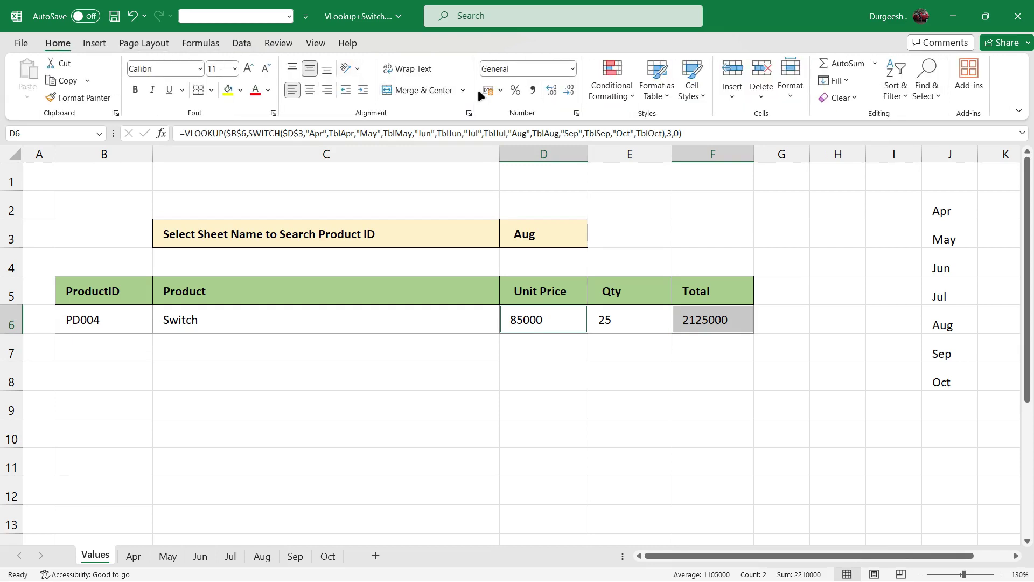
left_click(531, 91)
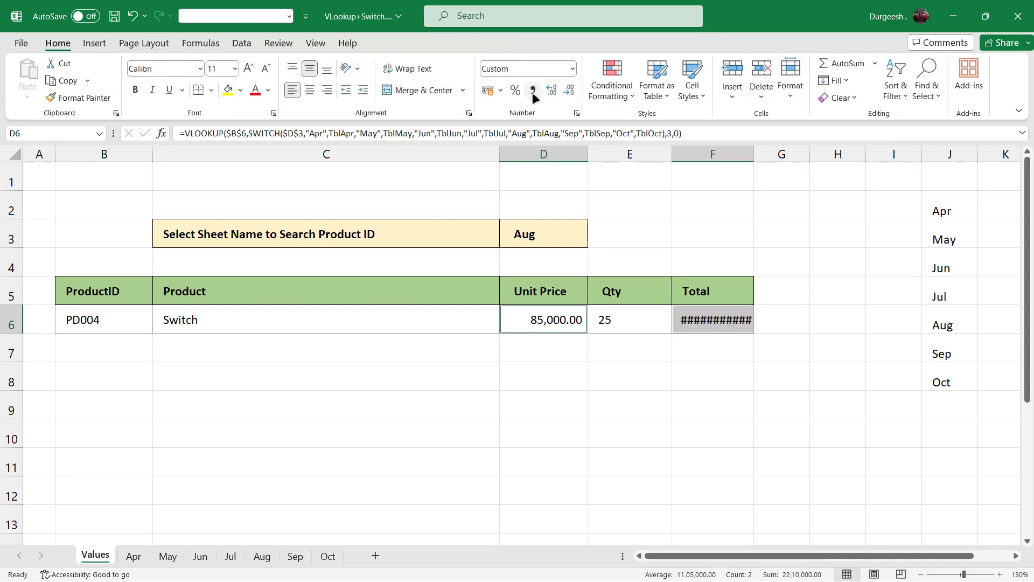
left_click(568, 92)
left_click(568, 91)
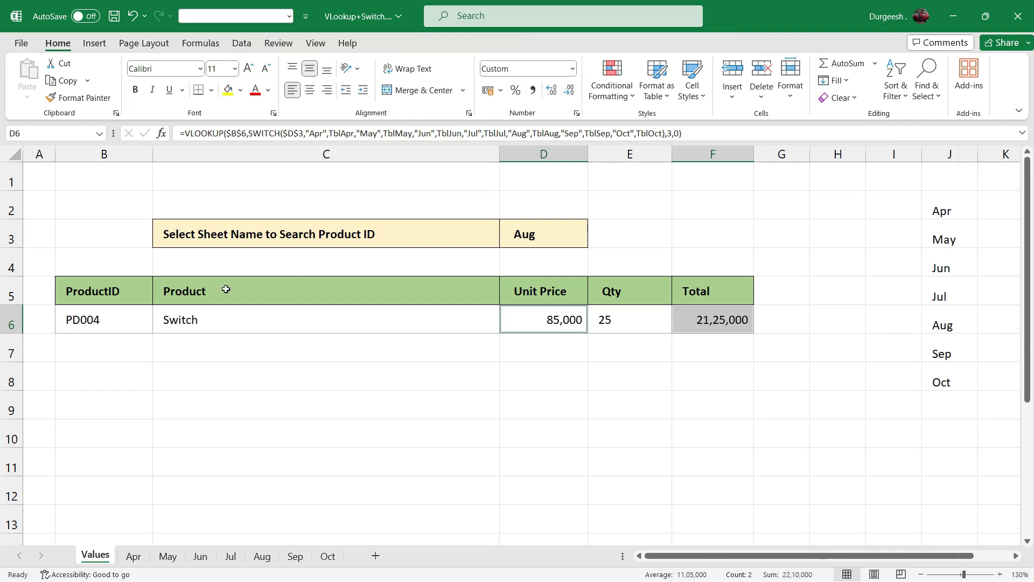
left_click(651, 380)
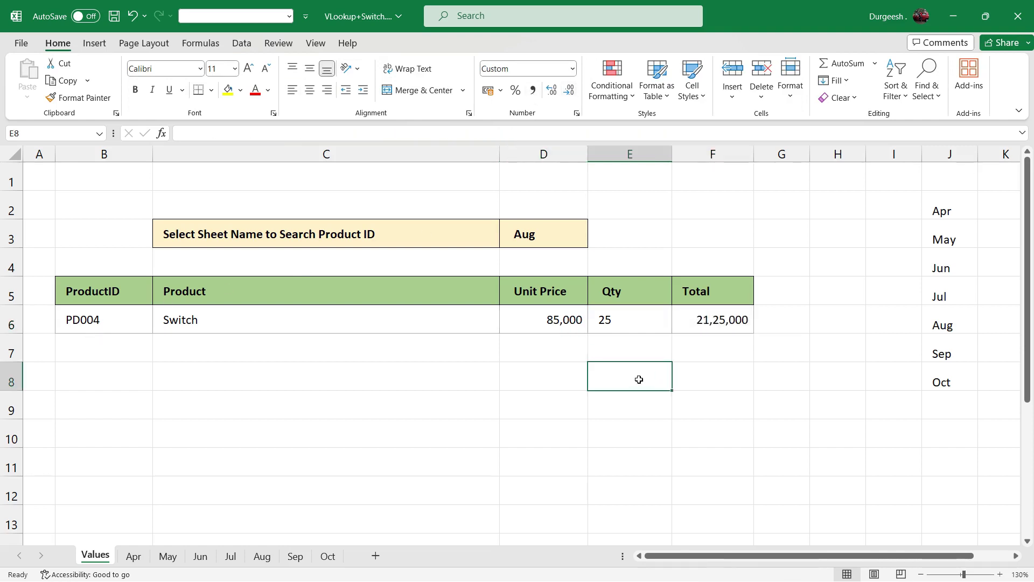
left_click(411, 393)
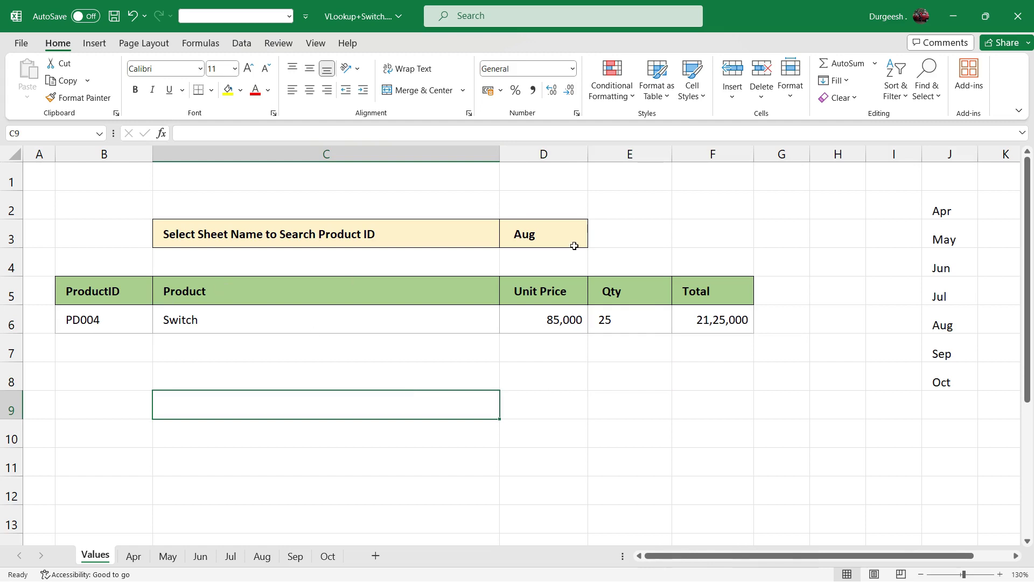
Step: Choose Oct as the sheet name in D3 and PD010 as the product ID in B6
left_click(559, 237)
left_click(594, 240)
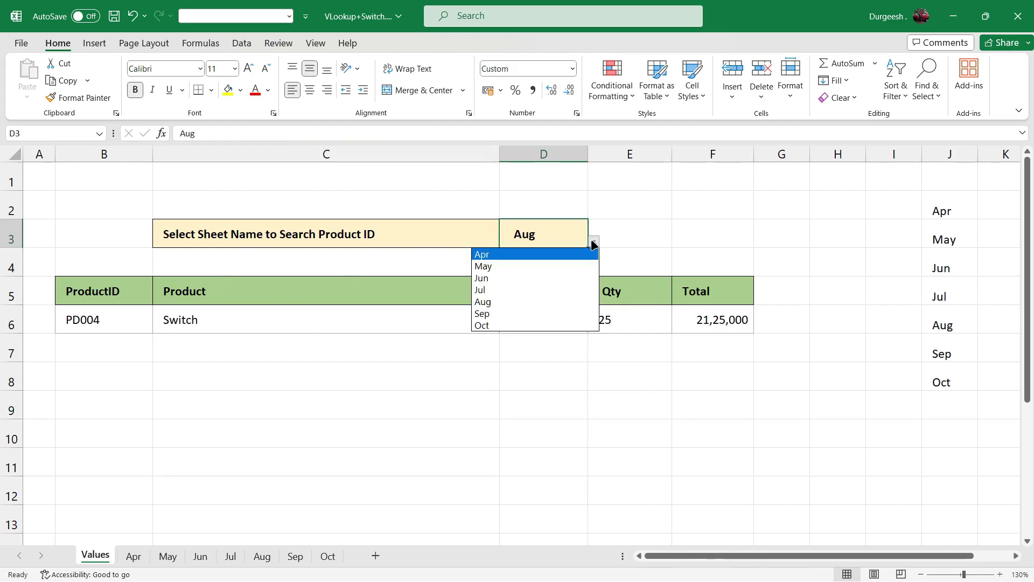
left_click(493, 325)
left_click(123, 315)
left_click(158, 326)
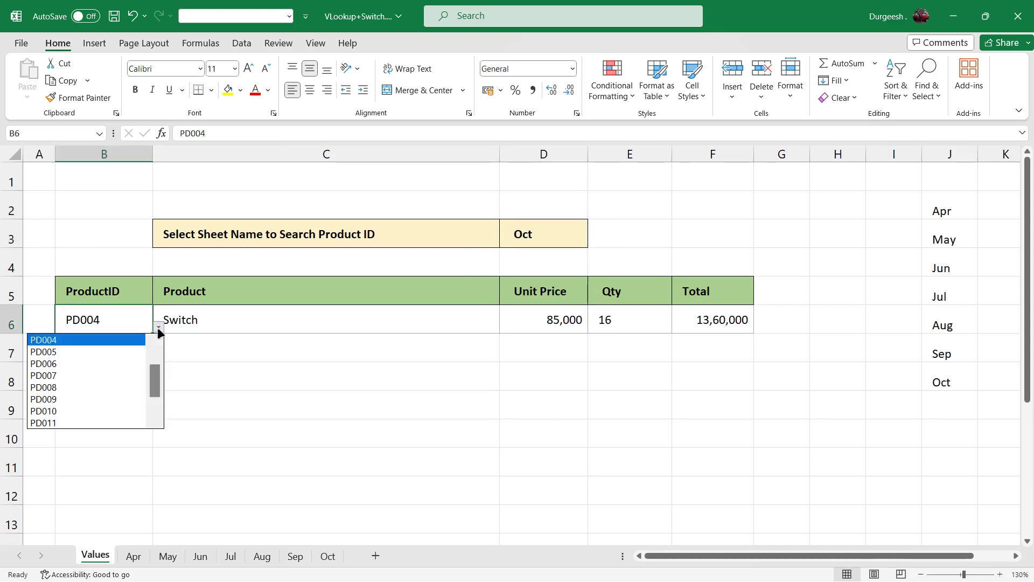
left_click(100, 412)
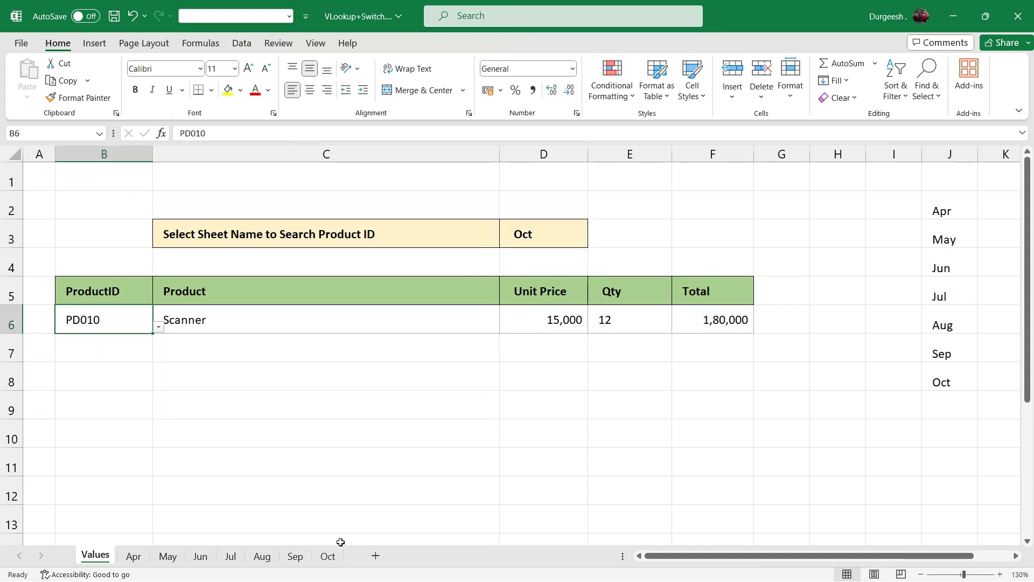
Step: Compare the lookup results on the Values sheet with the PD010 row on the Oct sheet
left_click(729, 321)
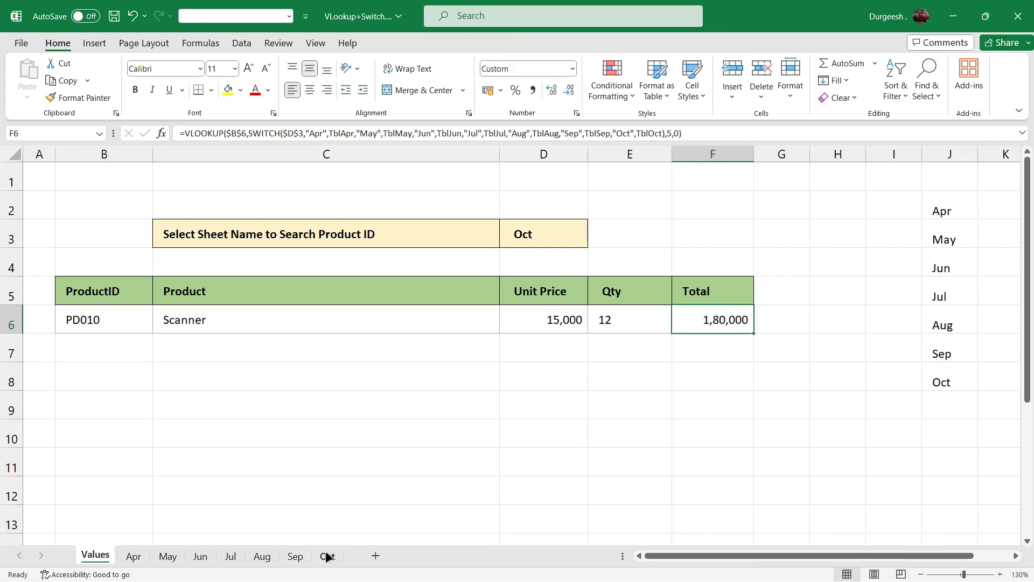
left_click(233, 321)
left_click(329, 555)
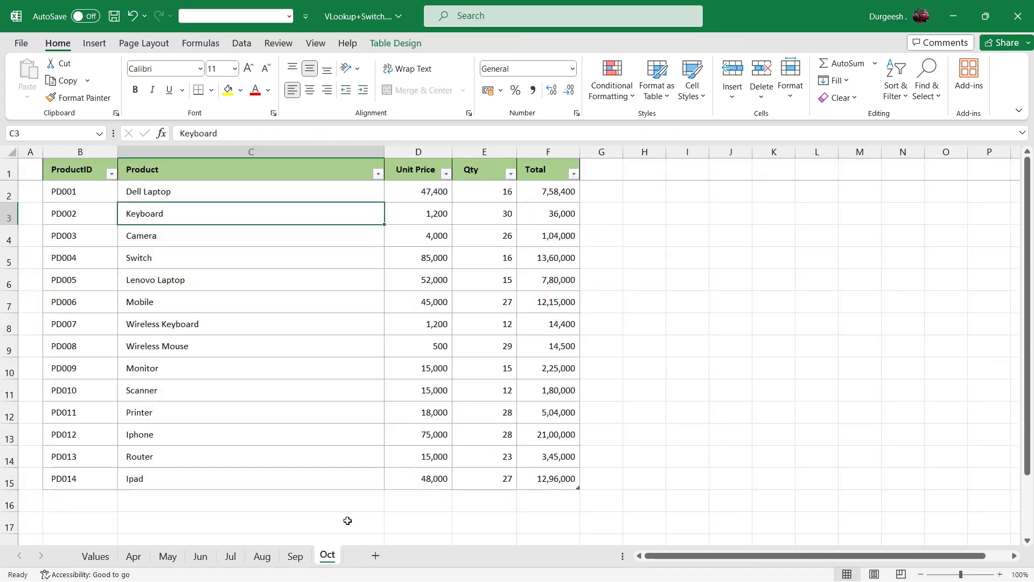
left_click_drag(99, 390, 543, 392)
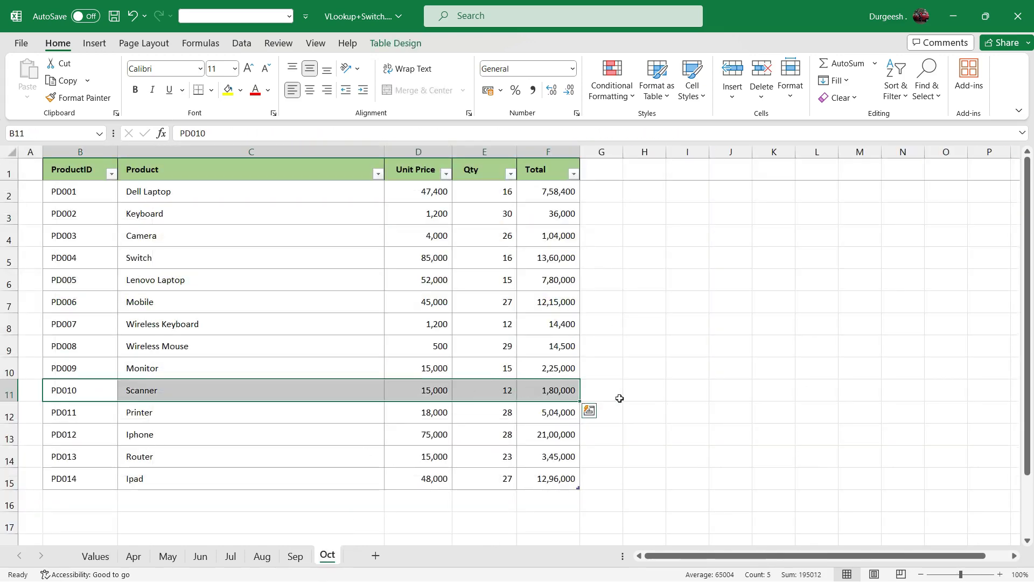
left_click(618, 399)
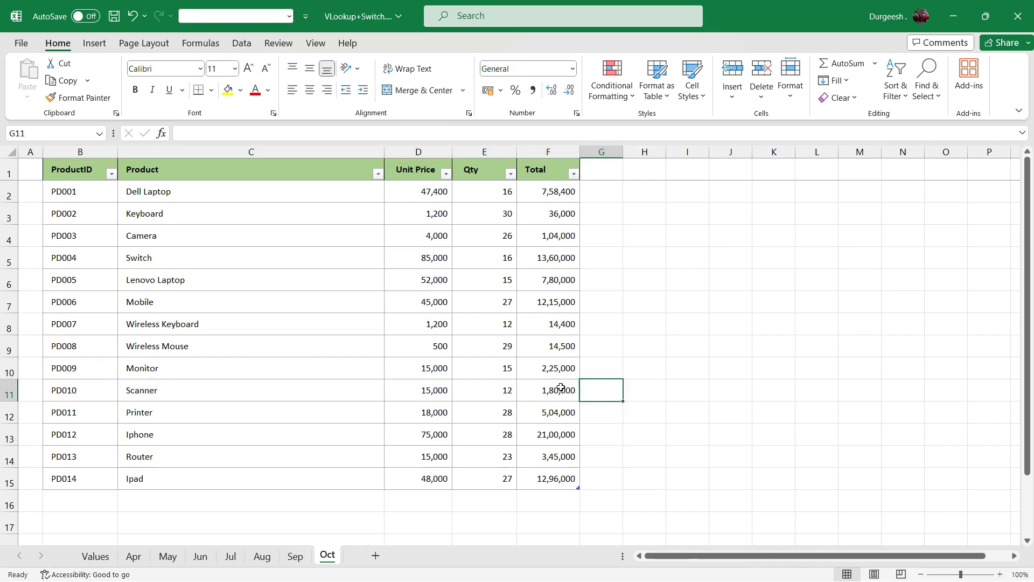
left_click_drag(559, 391, 102, 393)
left_click(96, 556)
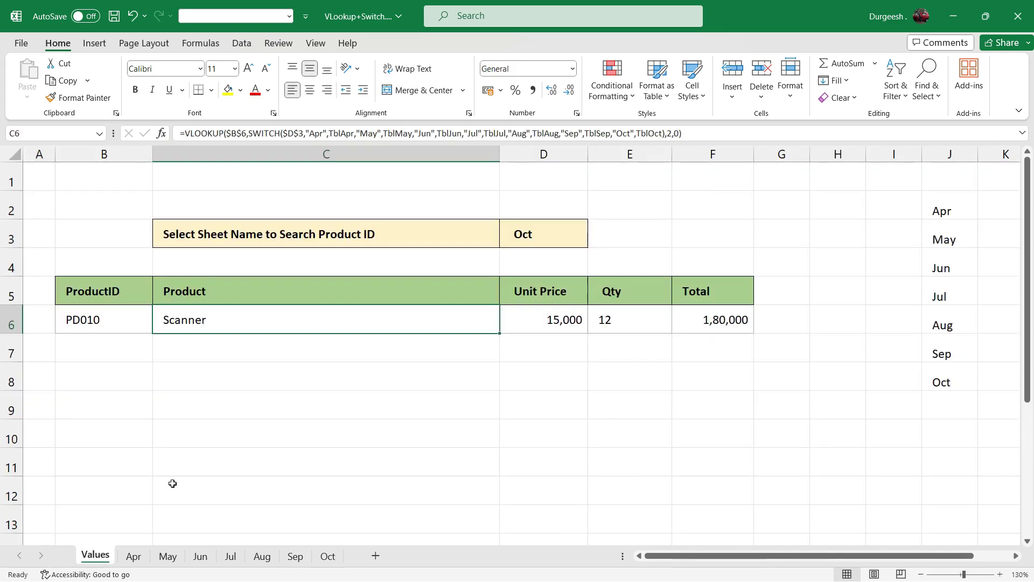
left_click(598, 348)
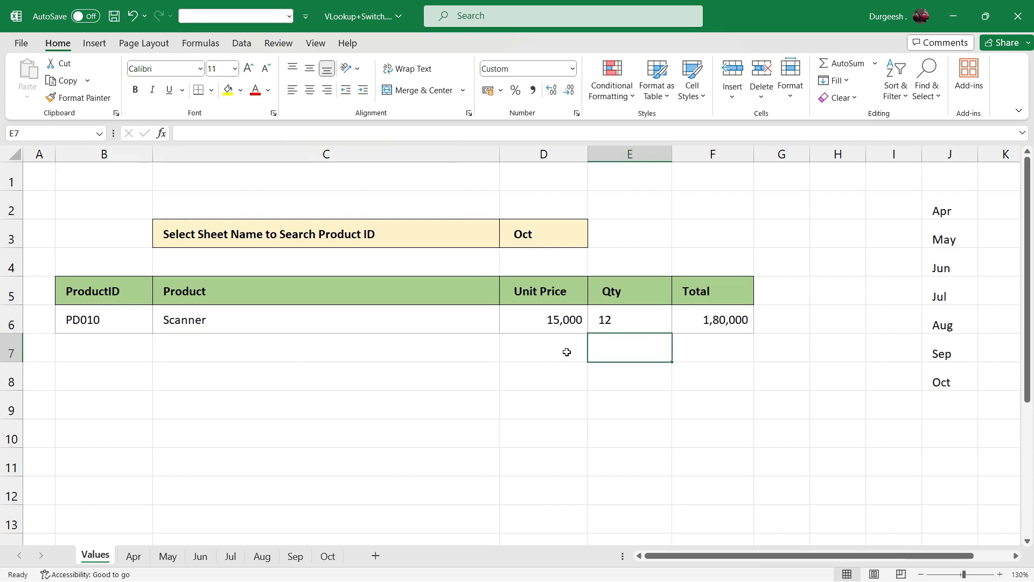
Step: Choose Jul as the sheet name in D3 and PD012 as the product ID in B6
left_click(581, 229)
left_click(594, 243)
left_click(520, 289)
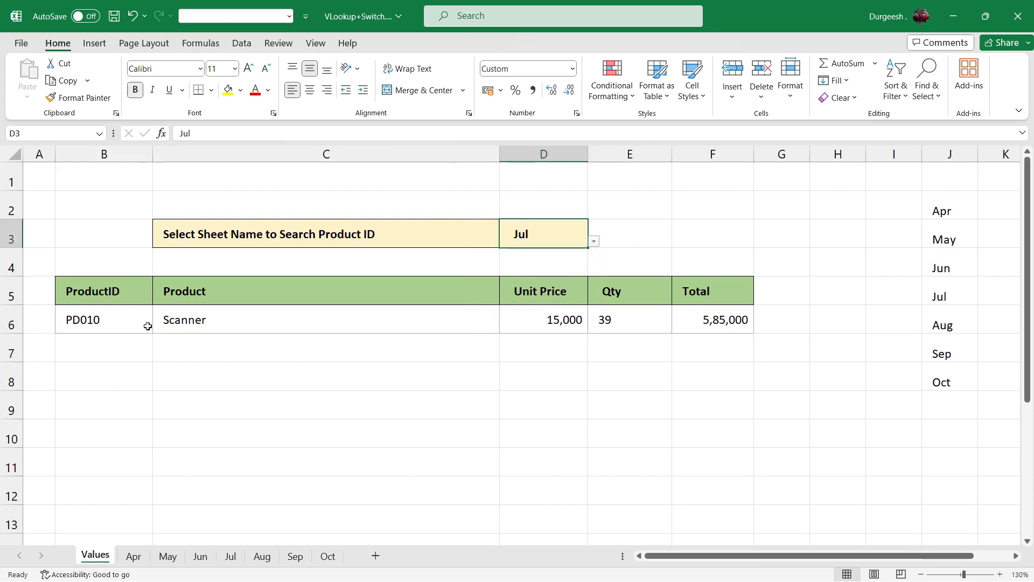
left_click(112, 323)
left_click(158, 327)
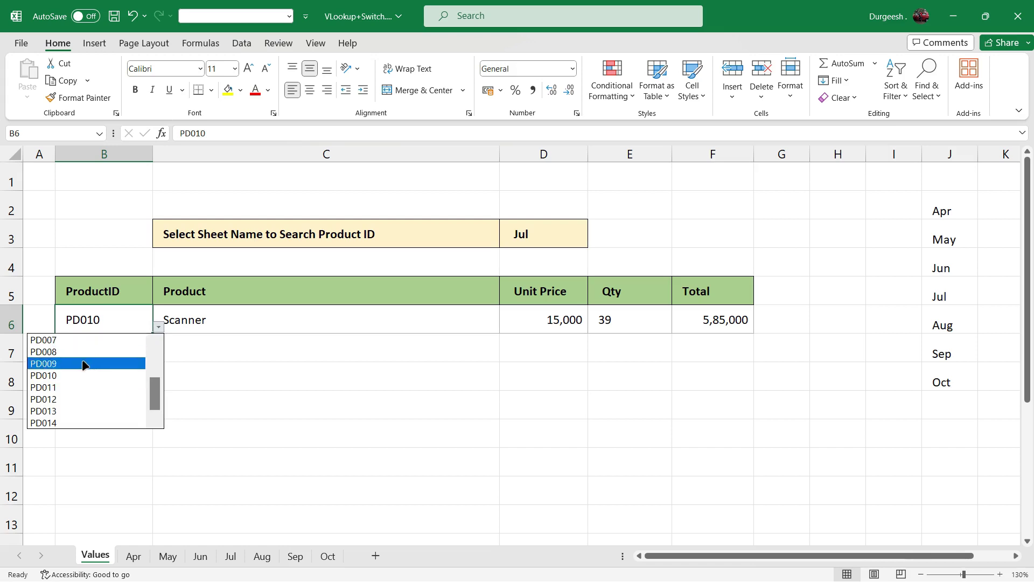
left_click(79, 400)
left_click(522, 402)
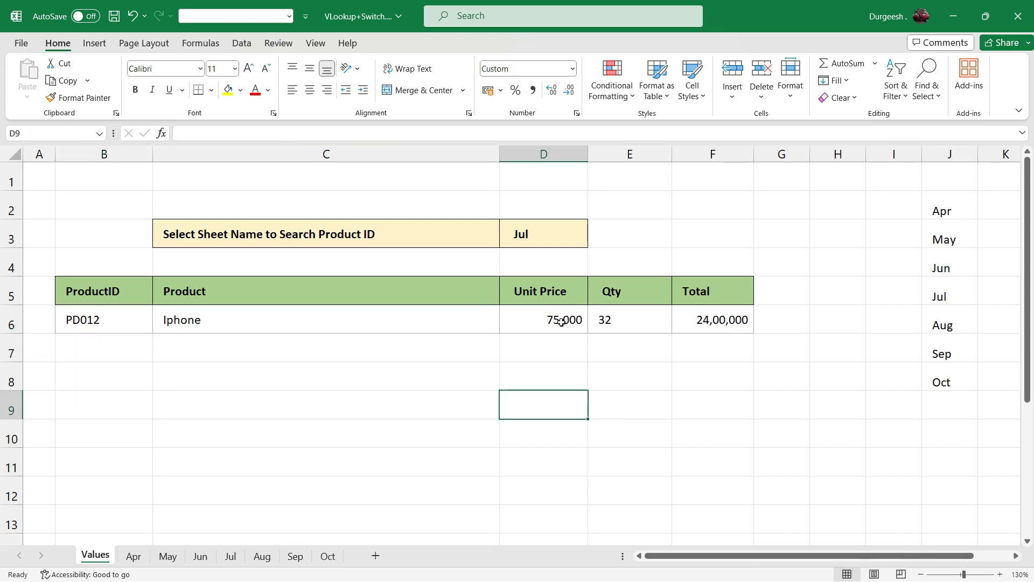
Step: In the Product formula in C6, replace the fixed column index with a COLUMNS function over the header cells B5:C5
left_click(257, 326)
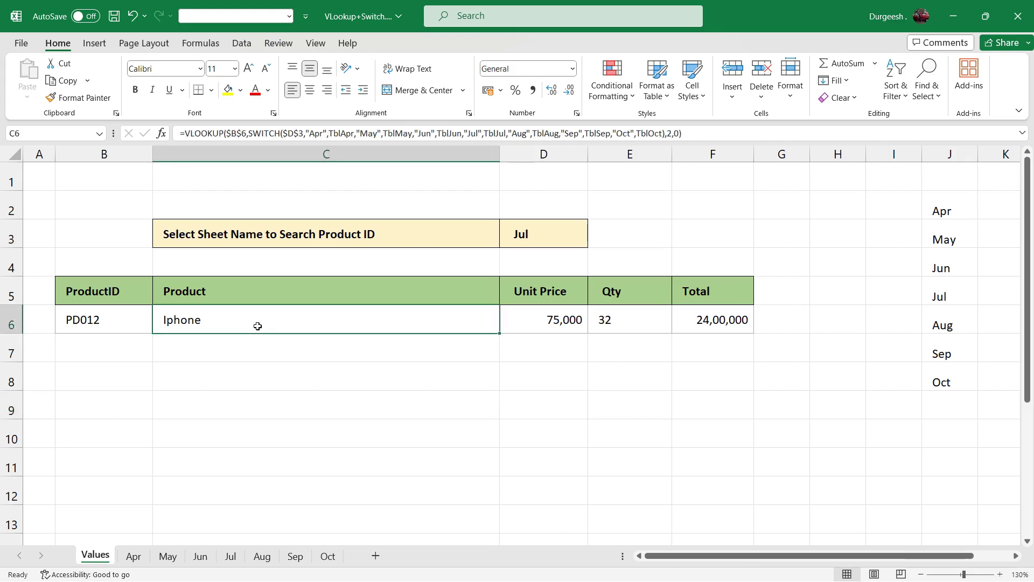
double_click(258, 326)
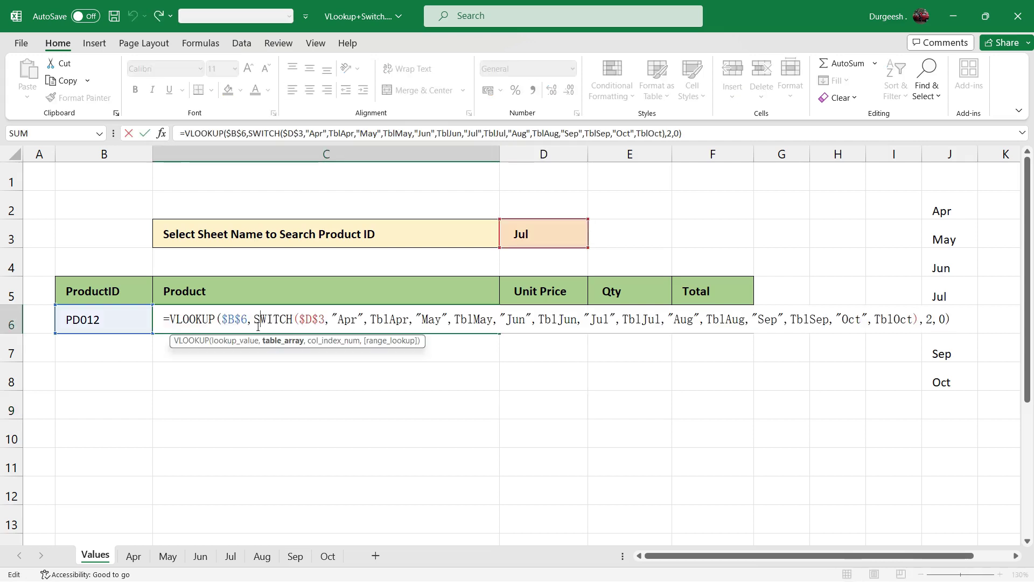
left_click(929, 319)
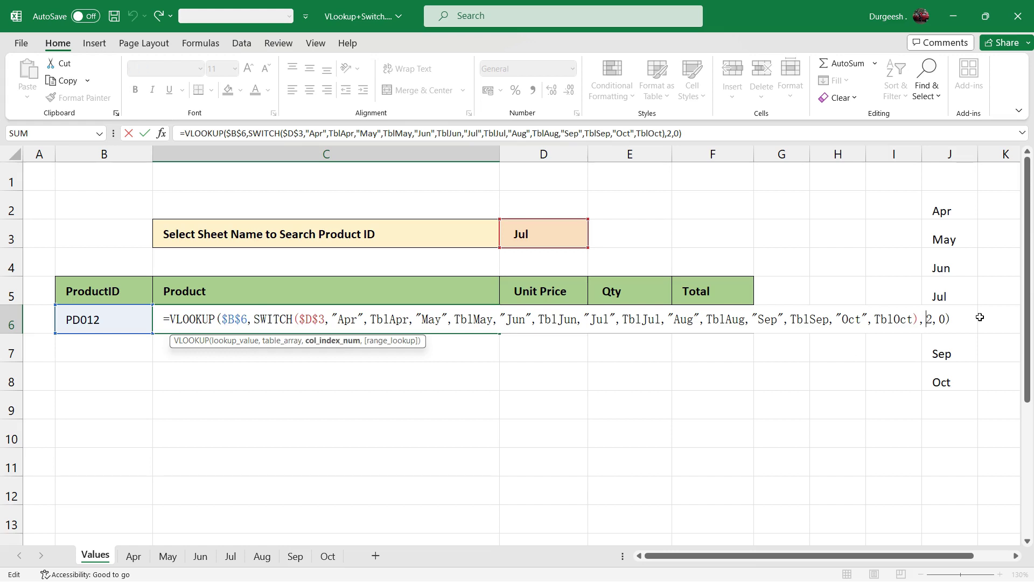
key("Delete")
type("col")
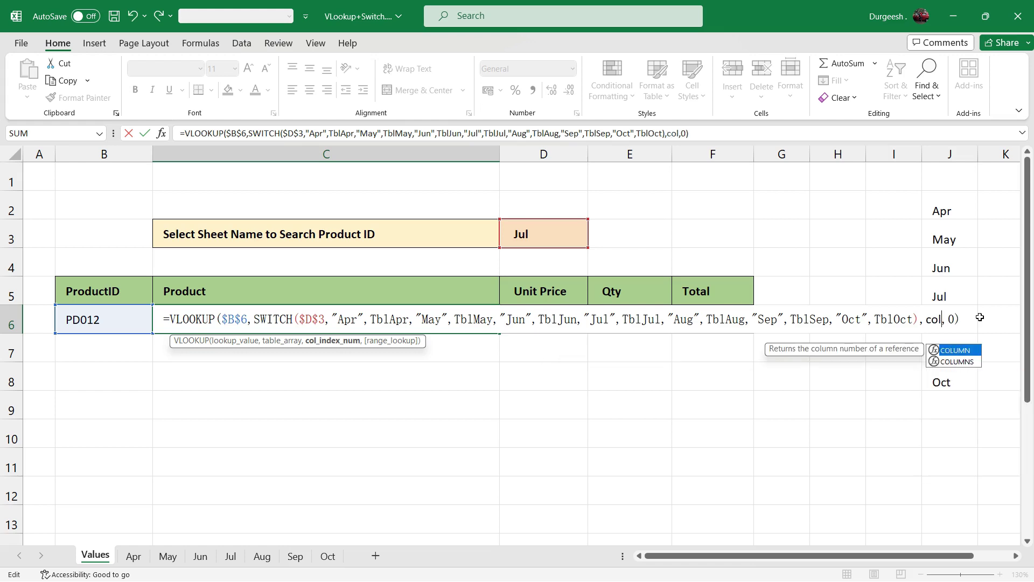
key("Down")
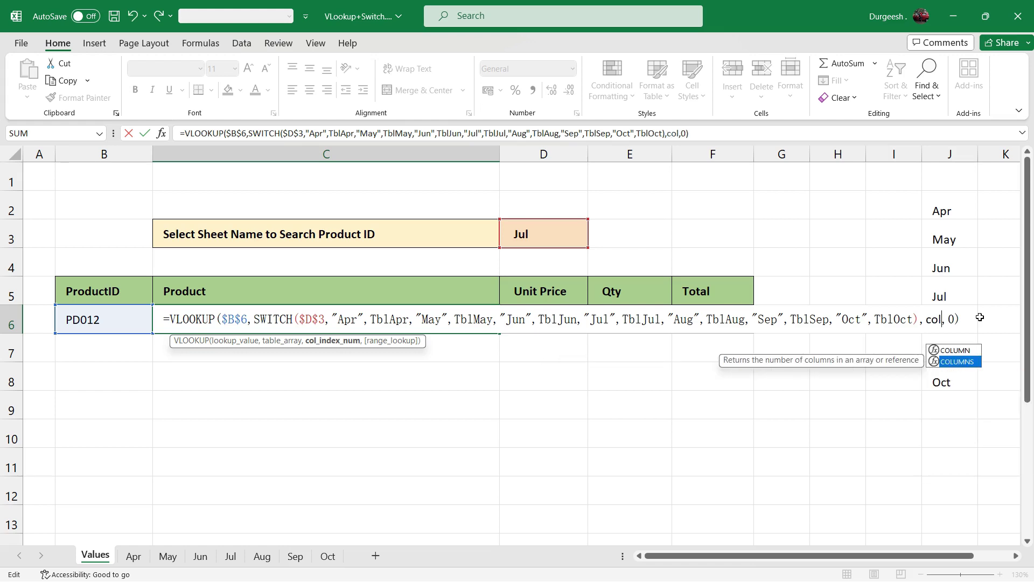
key("Tab")
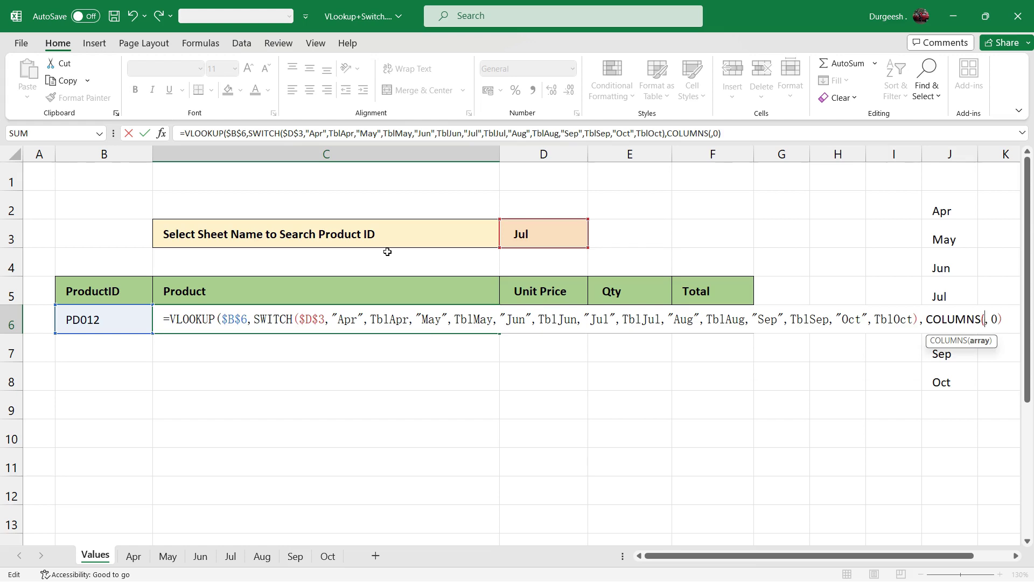
left_click(112, 289)
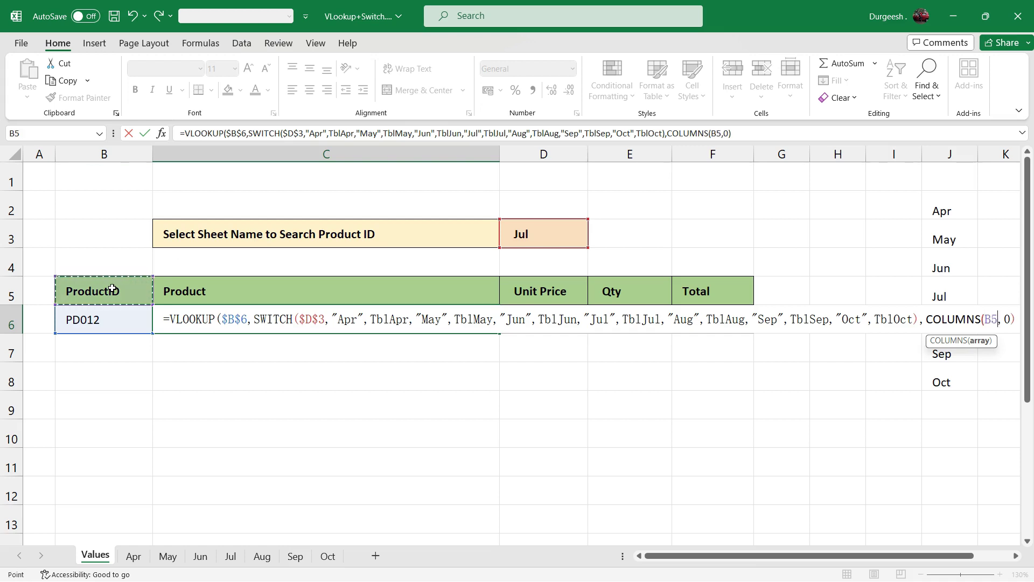
key("F8")
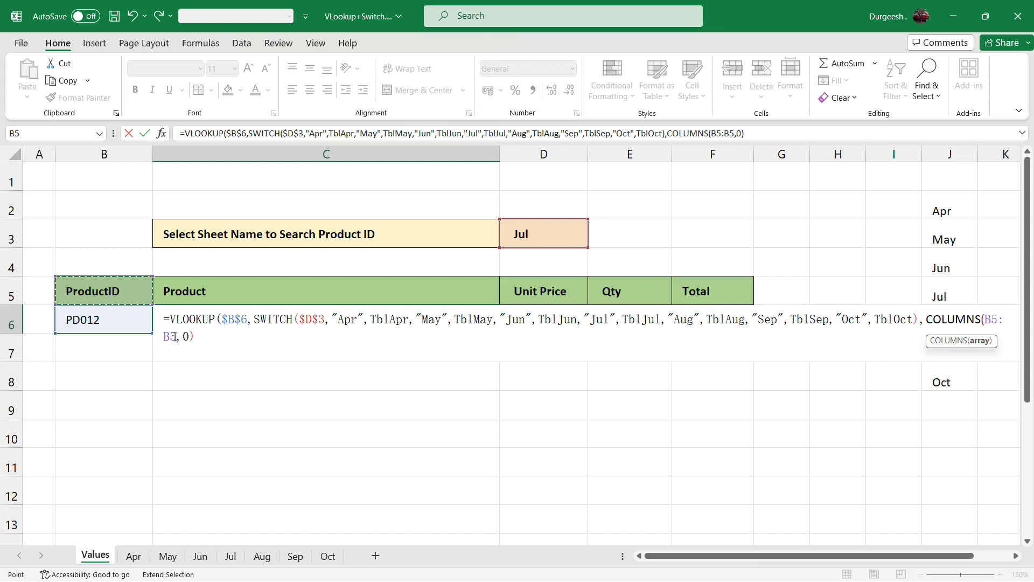
left_click(187, 290)
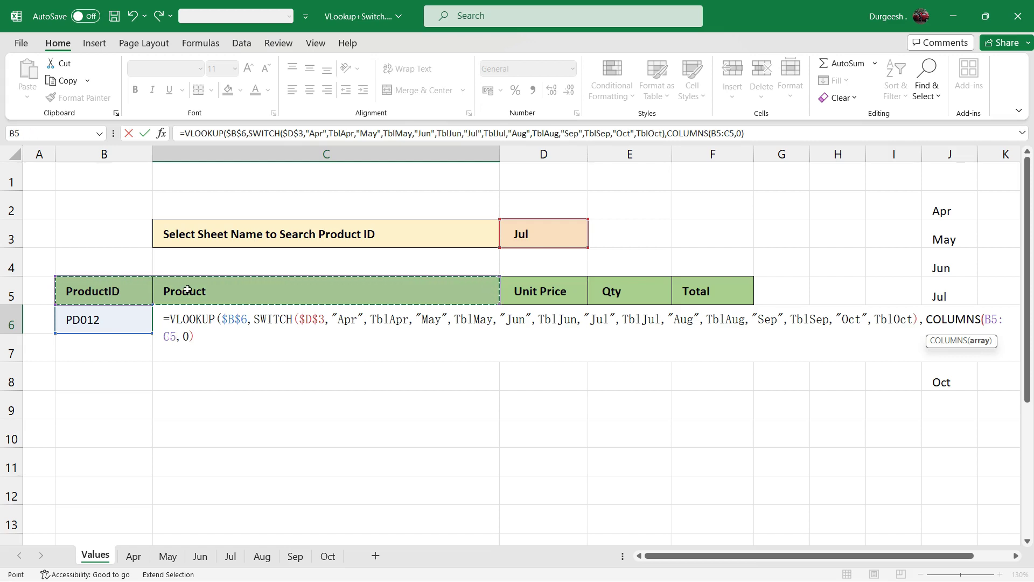
Step: Make the range start absolute and close the function so the column index in C6 reads COLUMNS($B$5:C5), and commit the formula
double_click(993, 319)
left_click(993, 319)
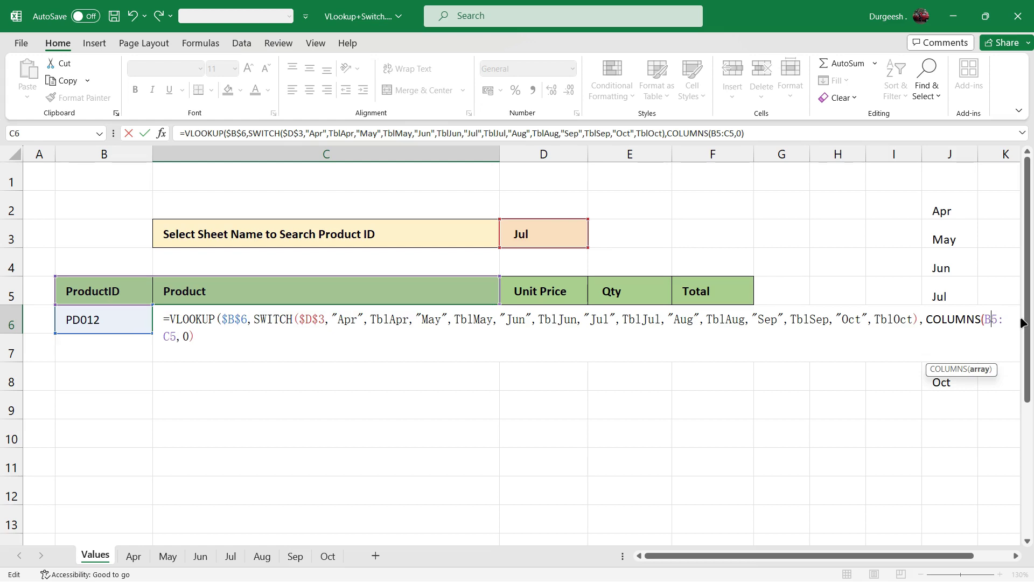
key("F4")
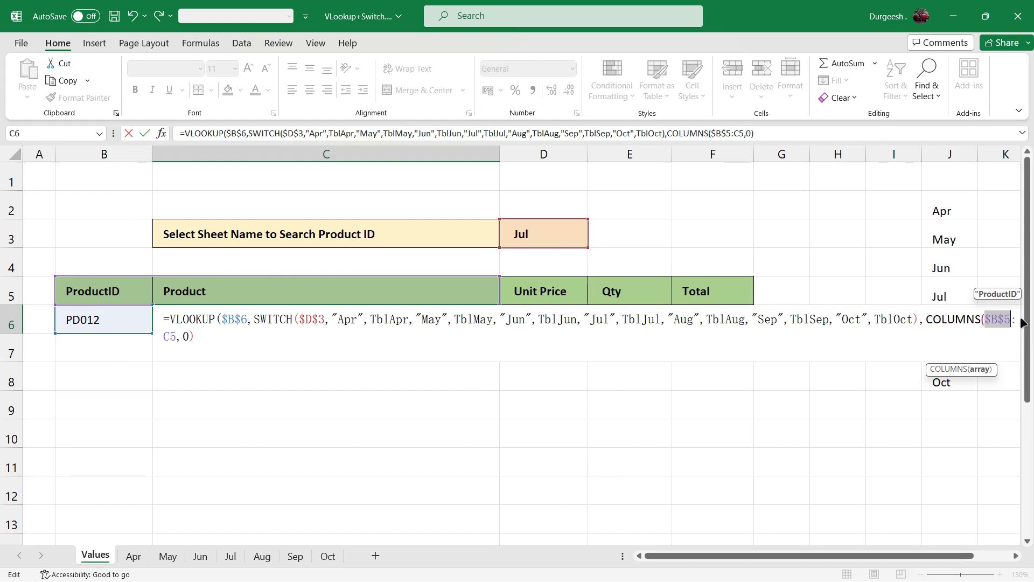
key("Return")
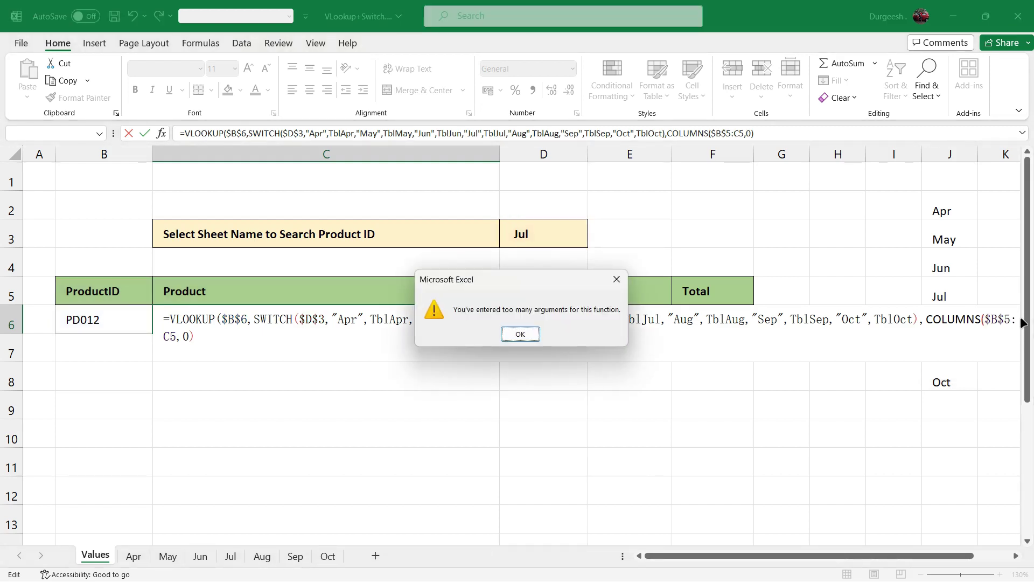
key("Return")
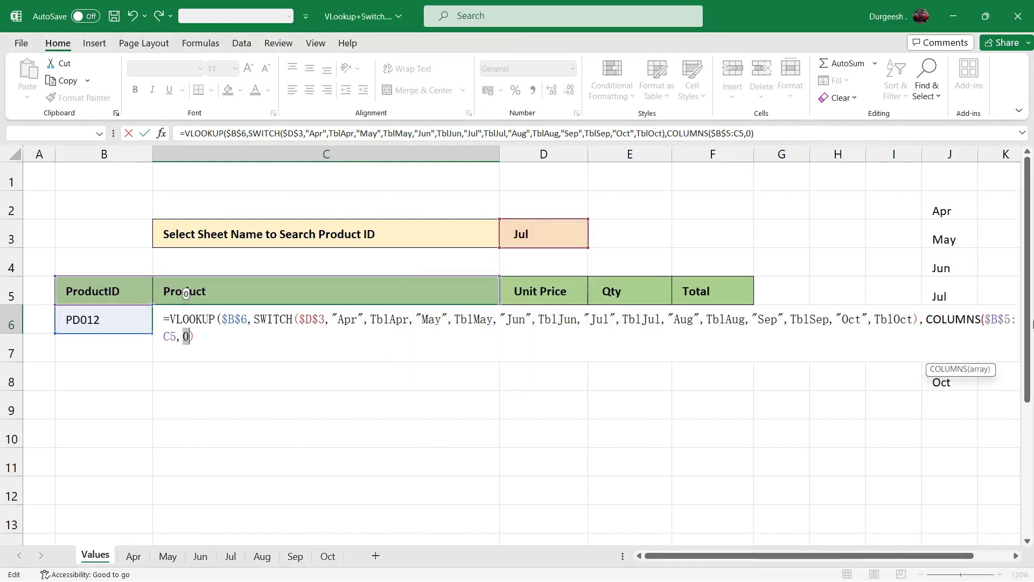
left_click(176, 337)
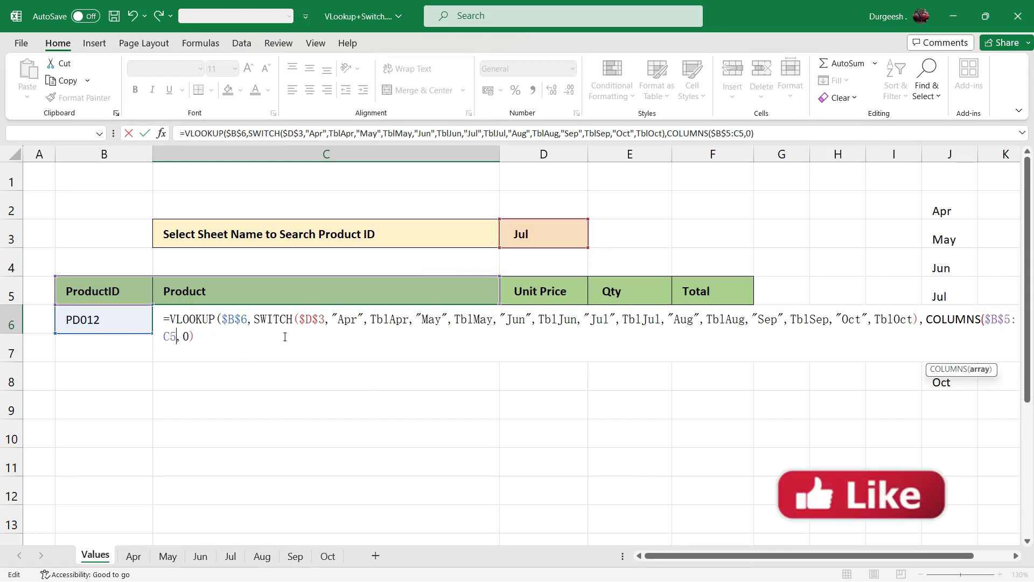
type(")")
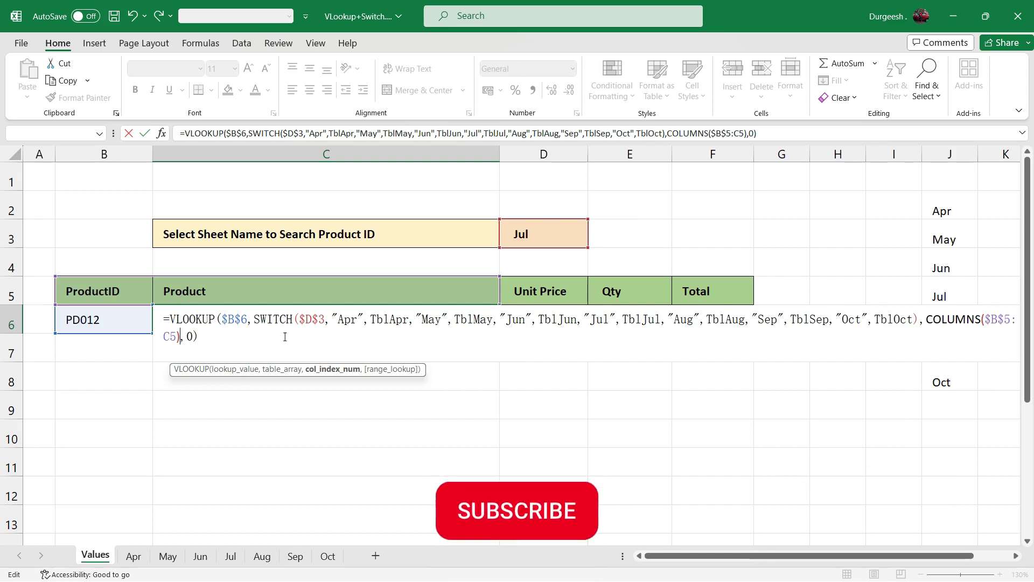
key("Return")
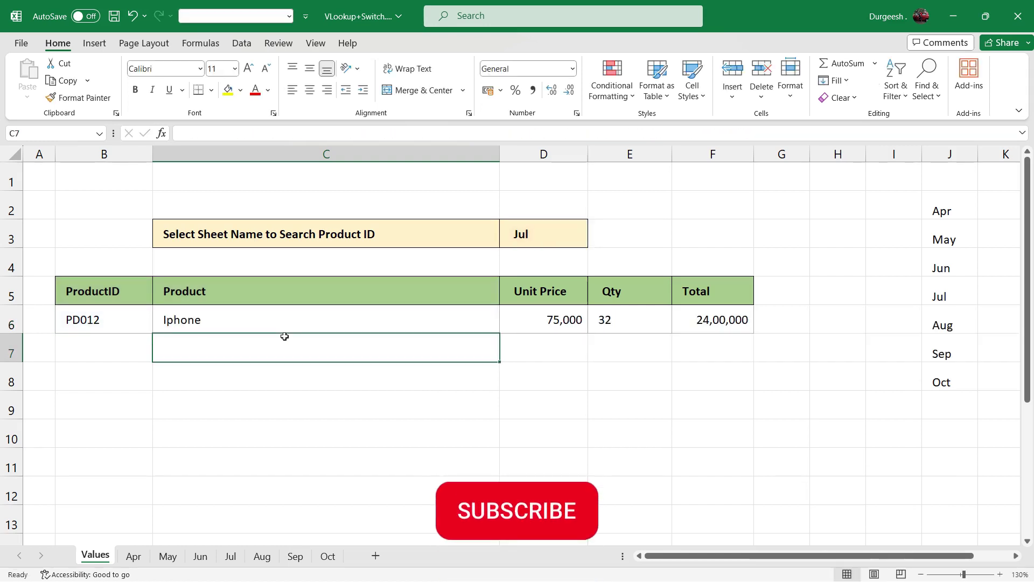
Step: Fill the Product formula from C6 across to the Unit Price, Qty and Total cells D6:F6
left_click(258, 315)
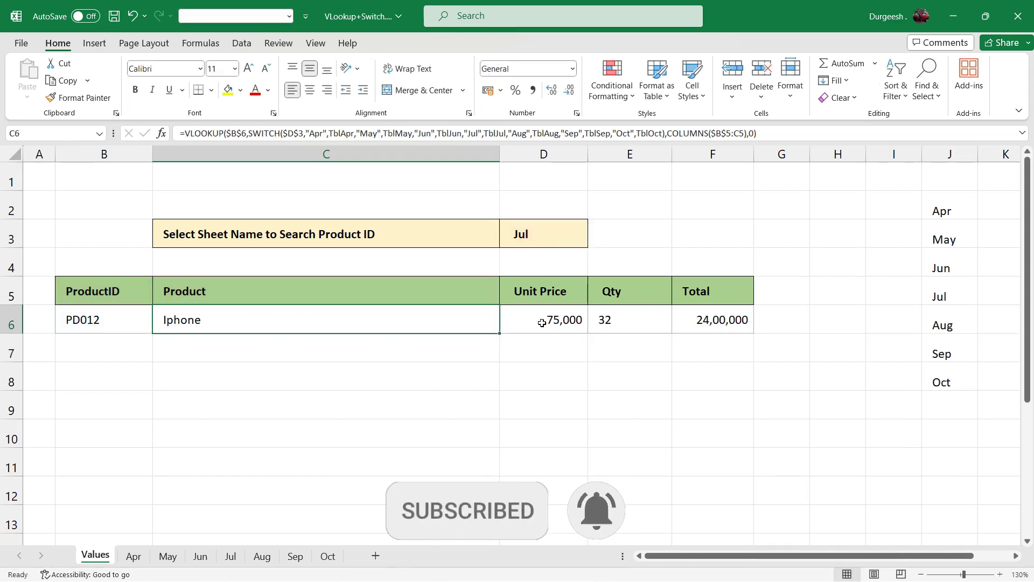
left_click_drag(491, 334, 721, 327)
left_click(389, 375)
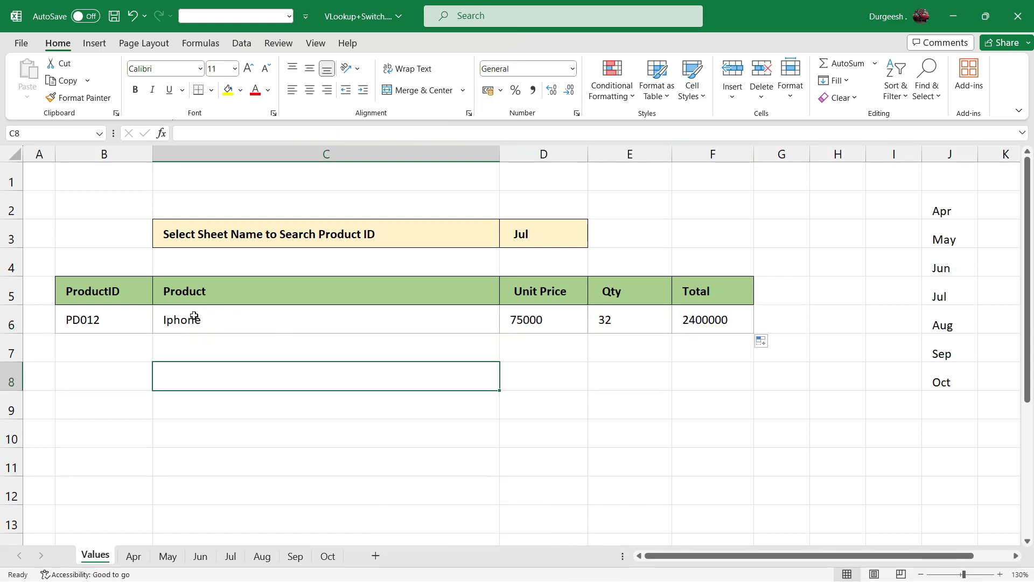
Step: Format the refilled Unit Price in D6 and Total in F6 with comma style and no decimal places
left_click(214, 316)
left_click(551, 321)
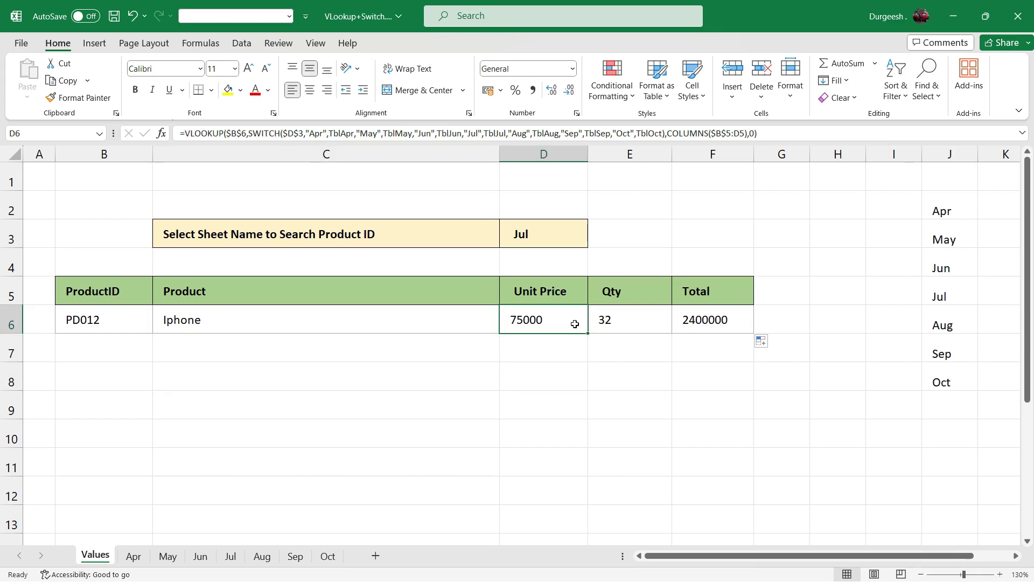
left_click(701, 322, "ctrl")
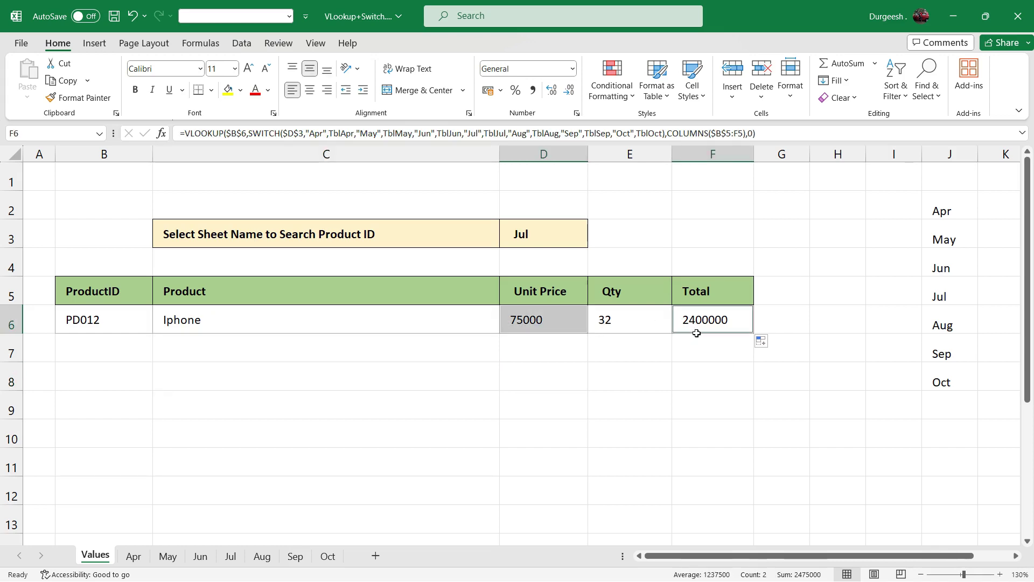
left_click(569, 90)
left_click(568, 90)
left_click(492, 397)
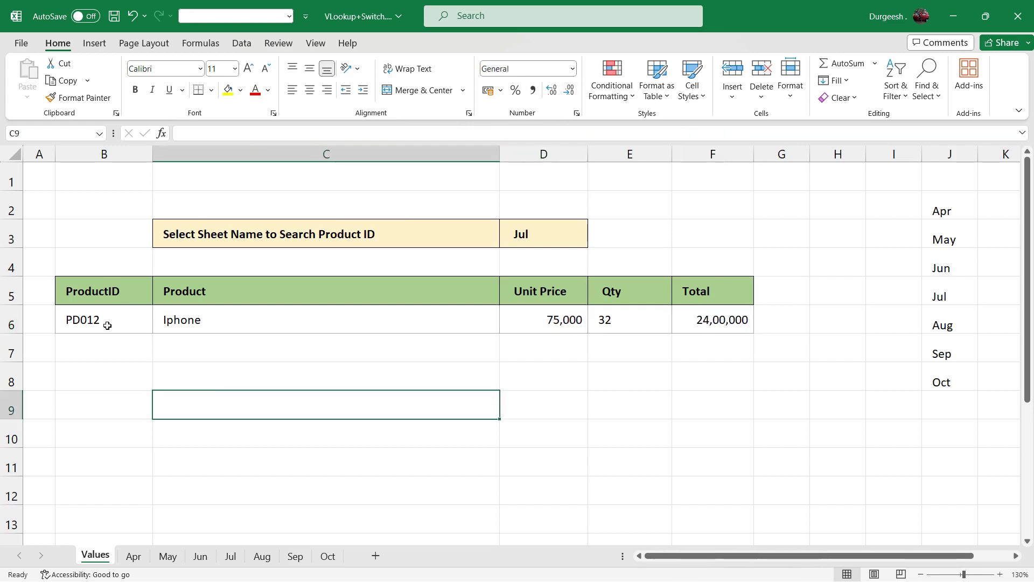
Step: Choose PD008 as the product ID in B6 to test the COLUMNS-based lookup formulas
left_click(127, 321)
left_click(159, 327)
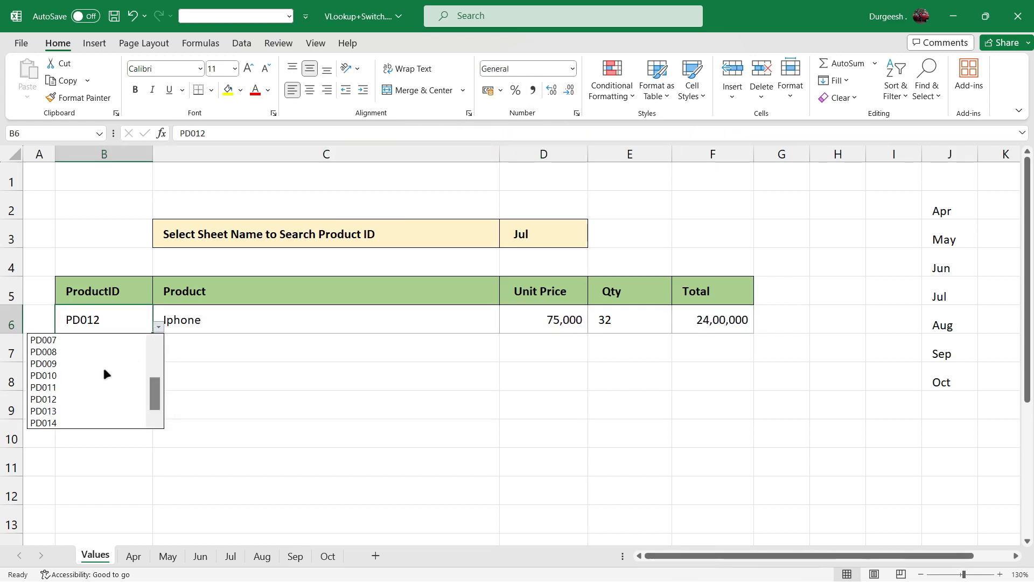
left_click(68, 352)
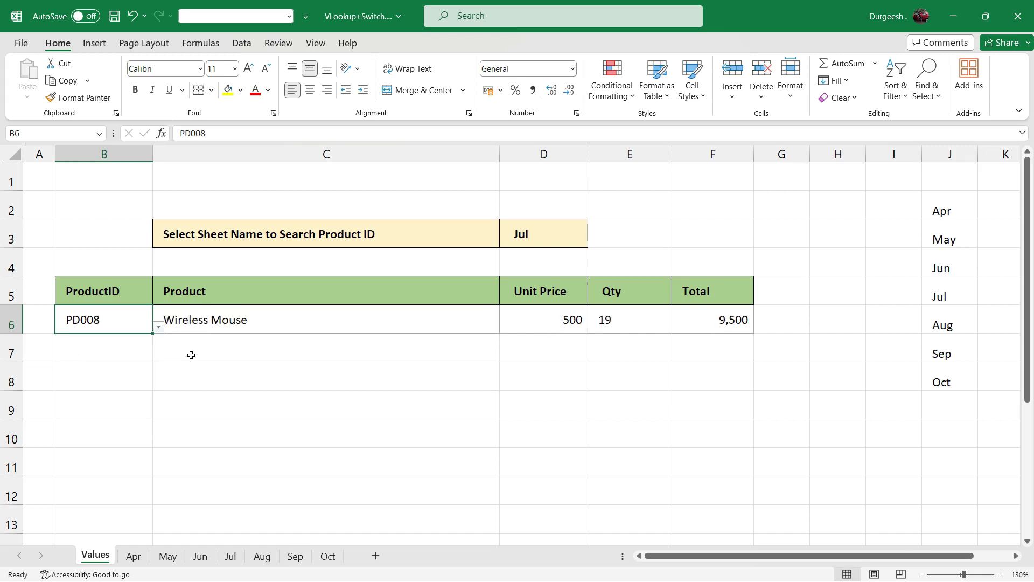
Step: Choose May as the sheet name in D3 to test the PD008 lookup, and check the resulting Total in F6
left_click(542, 232)
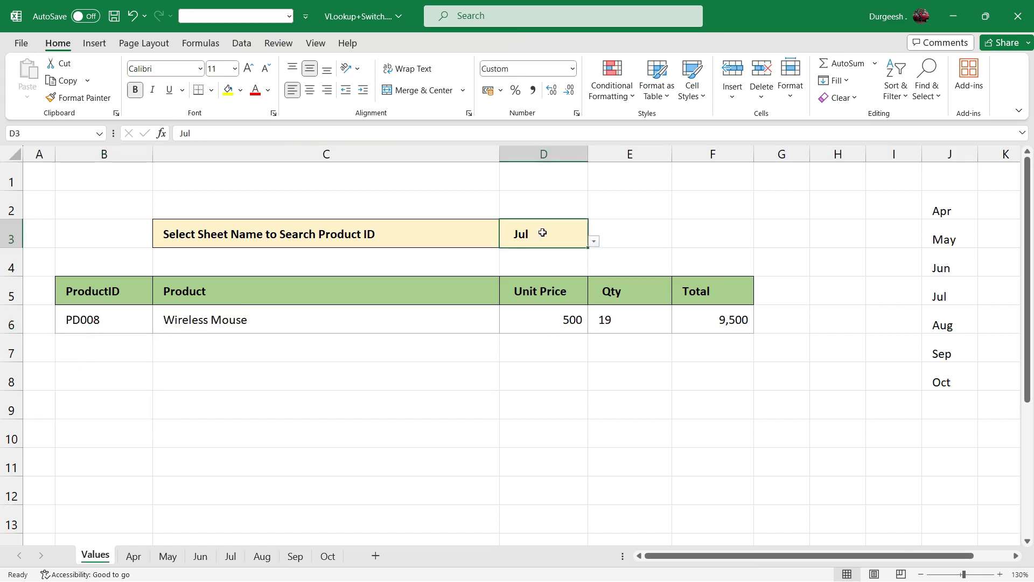
left_click(593, 242)
left_click(506, 266)
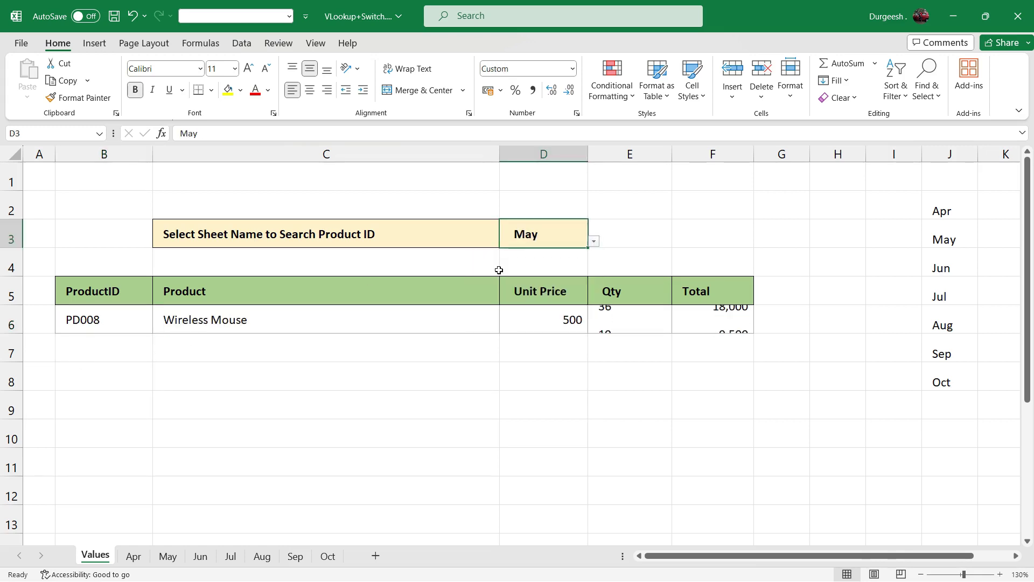
left_click(291, 379)
left_click(726, 318)
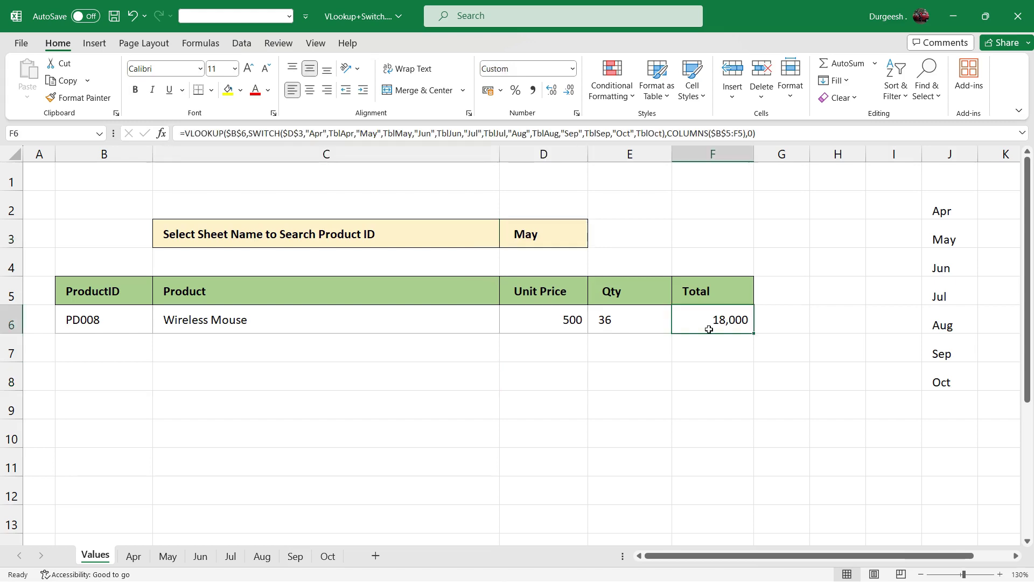
Step: Compare the PD008 row on the May sheet with the lookup results in row 6 of the Values sheet
left_click(169, 556)
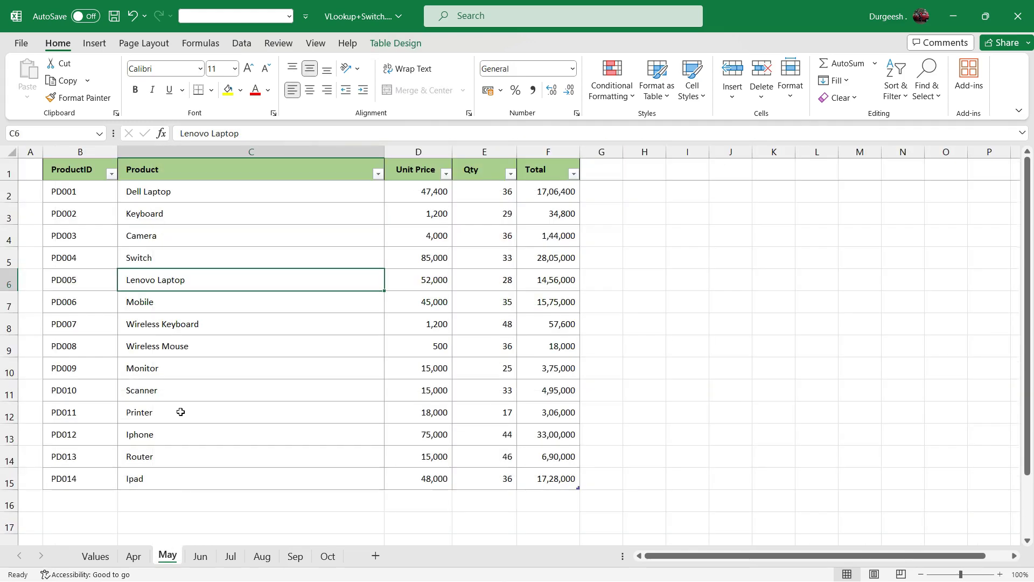
left_click(82, 344)
left_click_drag(116, 346, 572, 348)
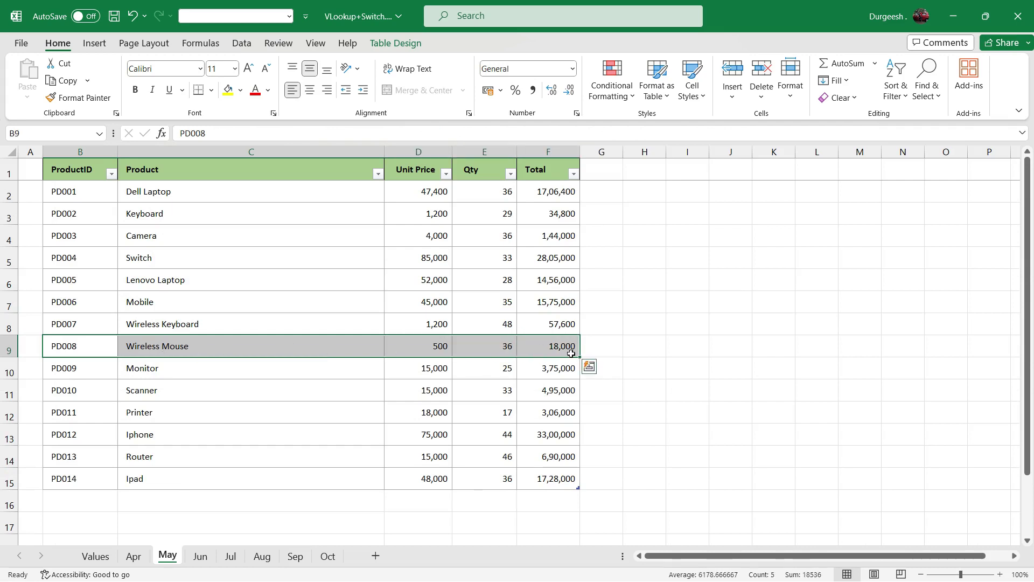
left_click(97, 555)
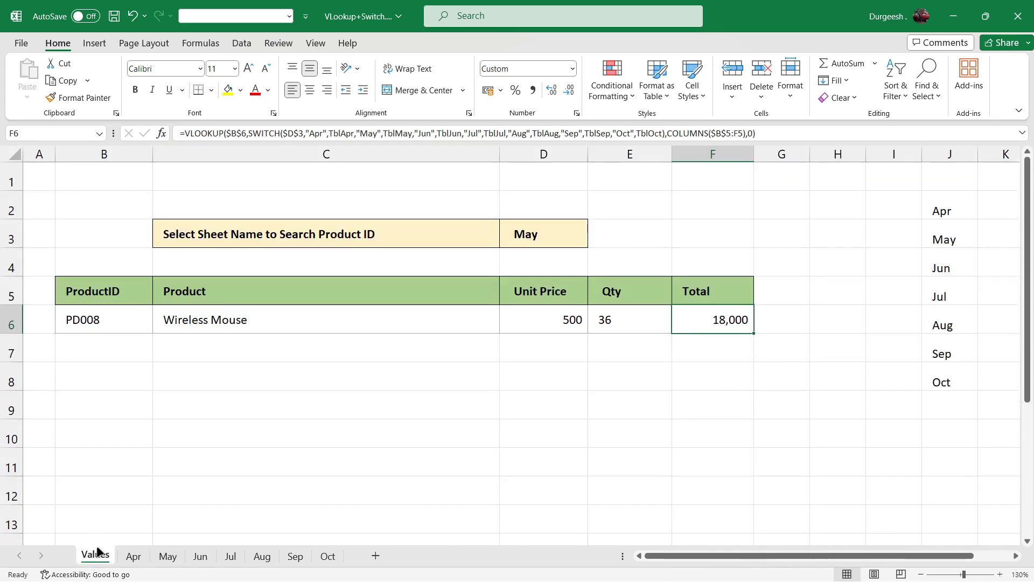
left_click(226, 321)
left_click(675, 317)
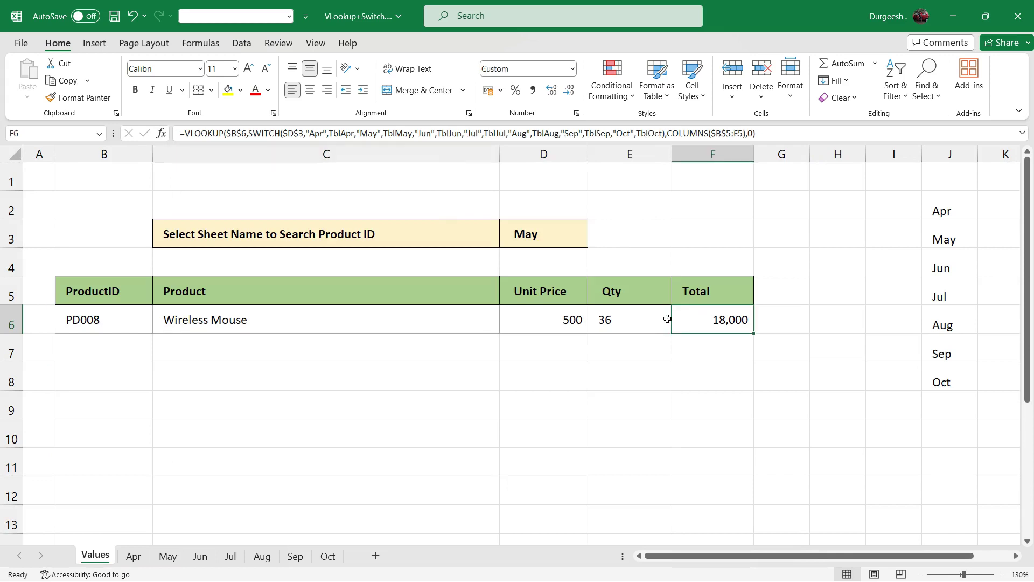
Step: Review the VLOOKUP, SWITCH and COLUMNS formula in the Unit Price cell D6, leaving it unaltered, and move to the empty cell D9
left_click(562, 319)
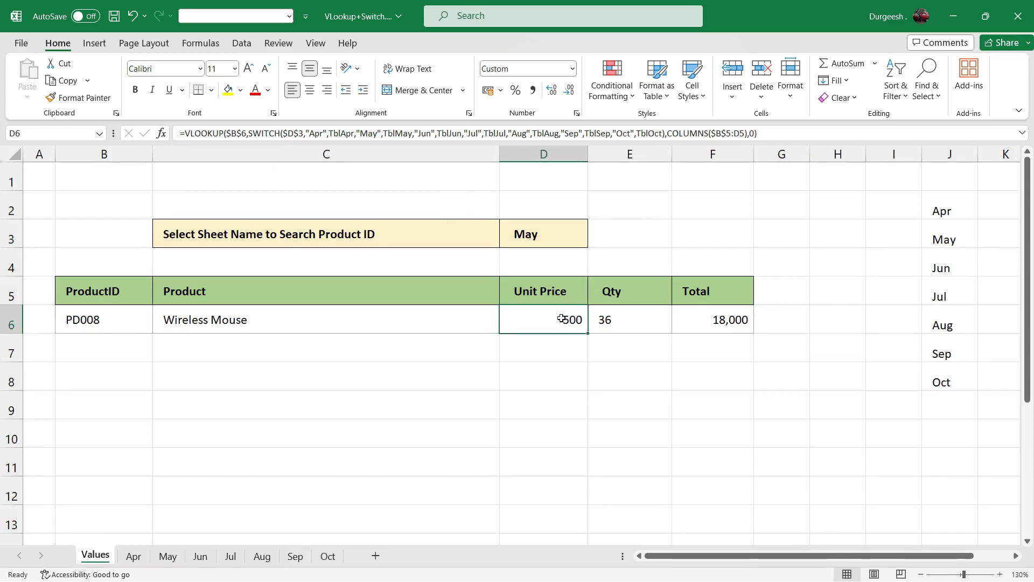
double_click(562, 319)
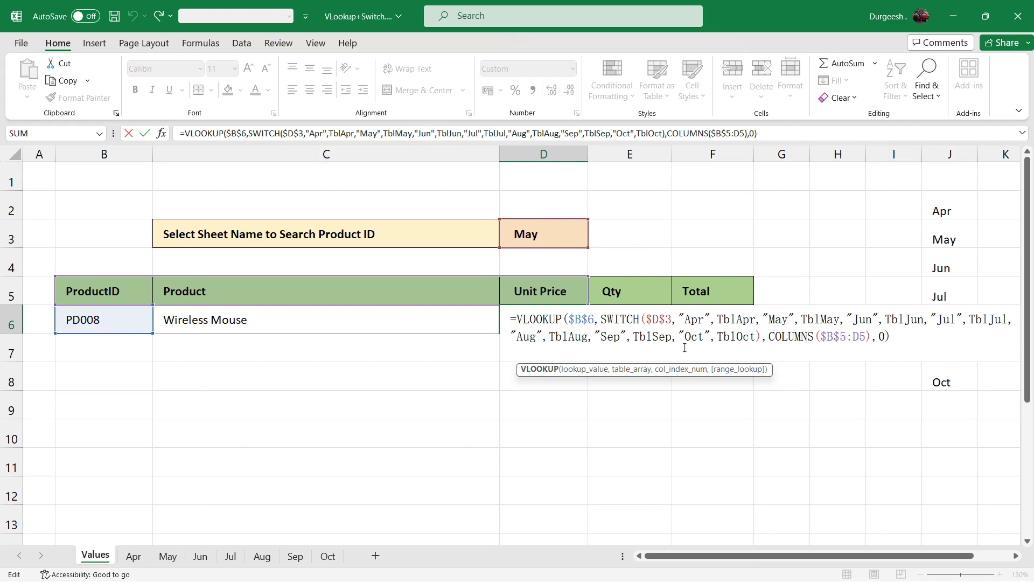
key("ctrl+Return")
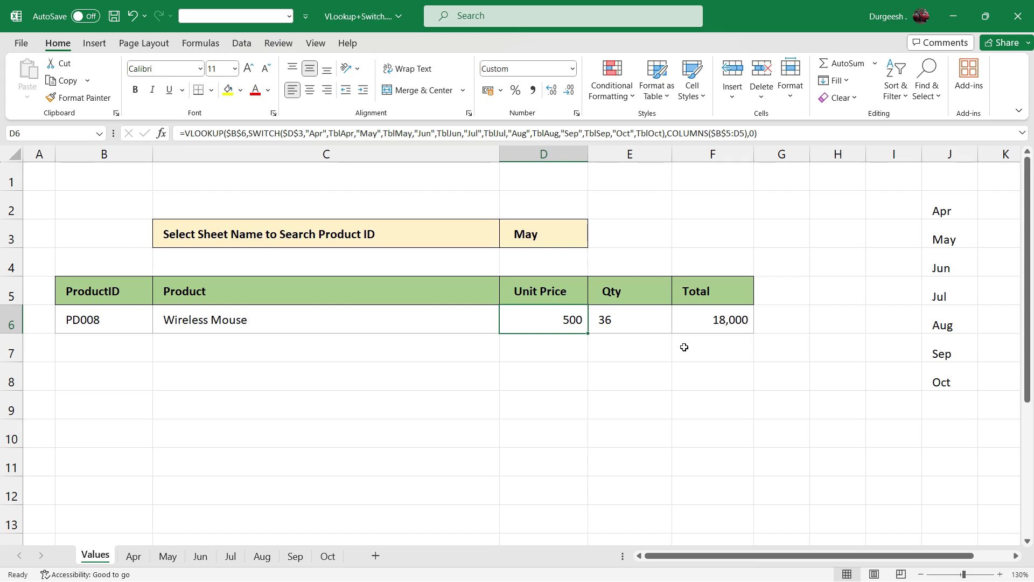
key("Down")
key("Down")
key("Down")
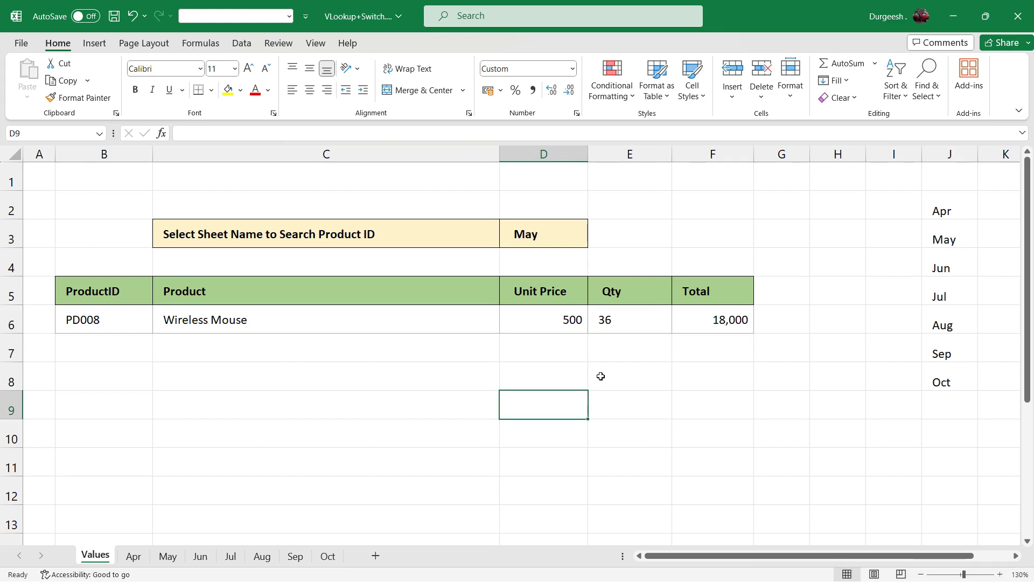